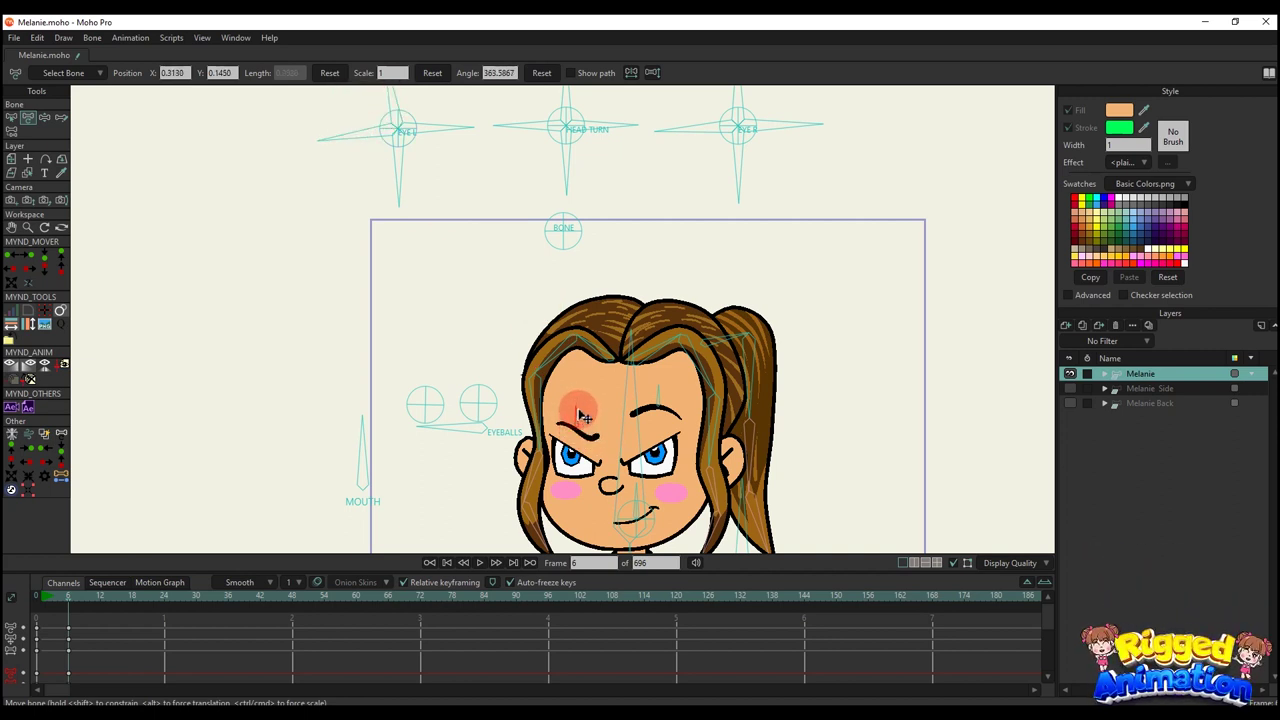
Pose a winking face by adjusting the brow, opening one eye wide with the EYE R bones and closing the other with EYE L
{"action": "left_click_drag", "start_coordinate": [592, 418], "coordinate": [596, 421]}
{"action": "scroll", "coordinate": [652, 354], "scroll_direction": "down", "scroll_amount": 2}
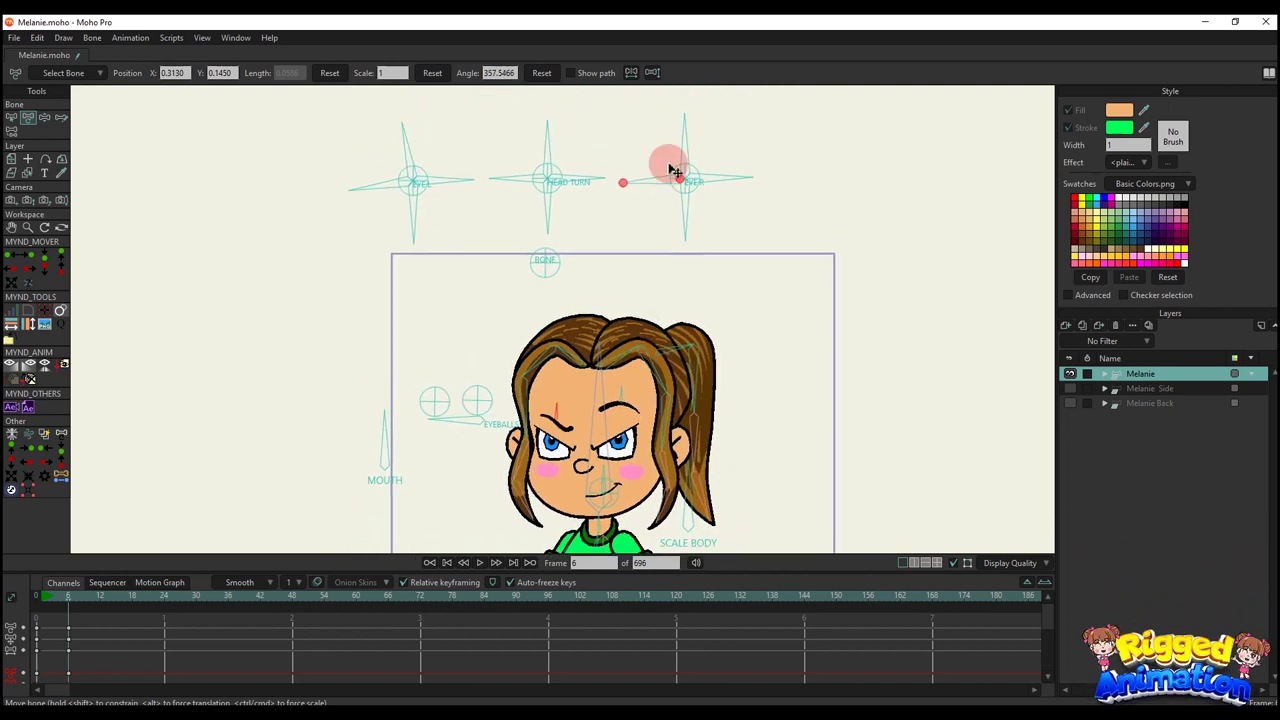
{"action": "scroll", "coordinate": [632, 416], "scroll_direction": "down", "scroll_amount": 2}
{"action": "scroll", "coordinate": [447, 246], "scroll_direction": "up", "scroll_amount": 2}
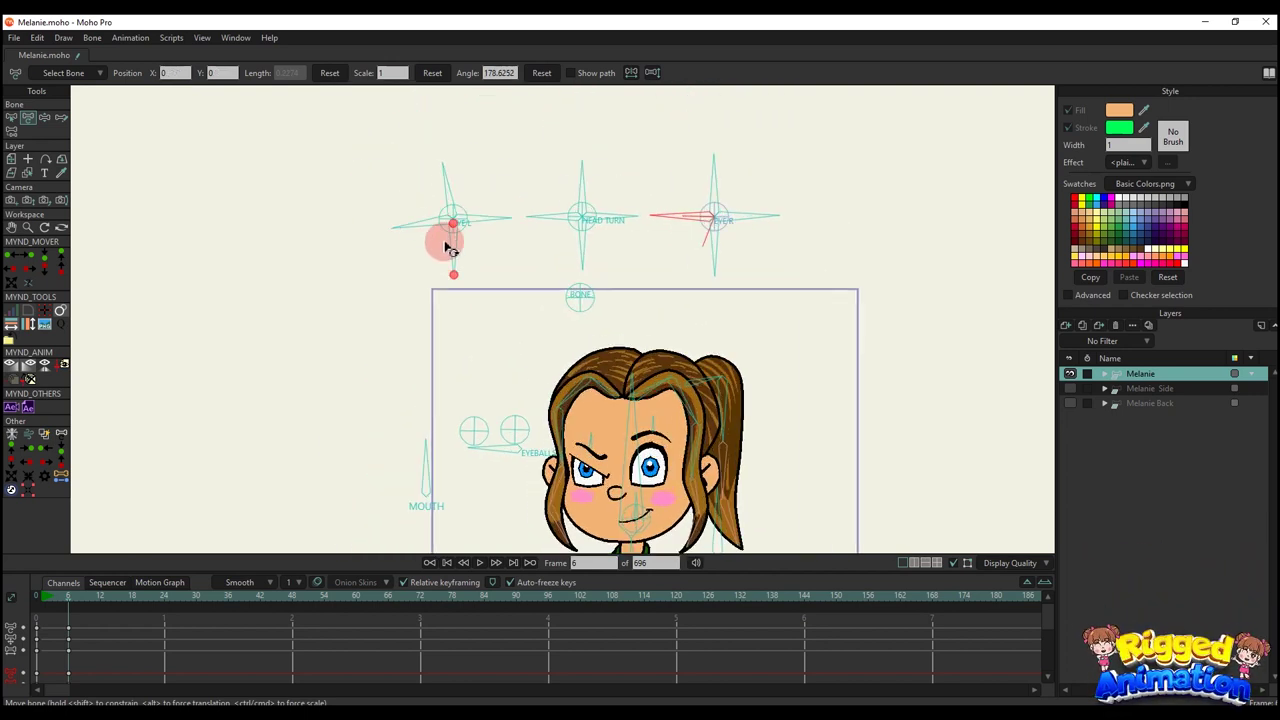
{"action": "left_click_drag", "start_coordinate": [423, 229], "coordinate": [430, 242]}
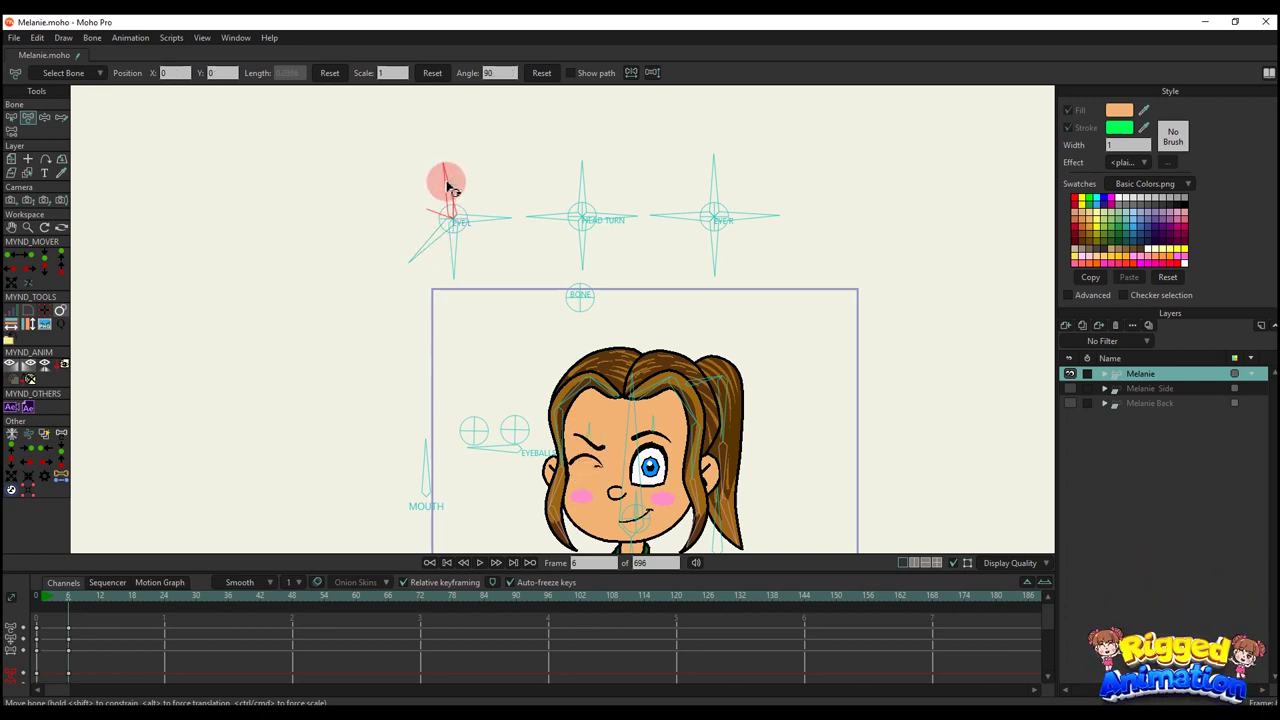
{"action": "left_click_drag", "start_coordinate": [436, 188], "coordinate": [433, 193]}
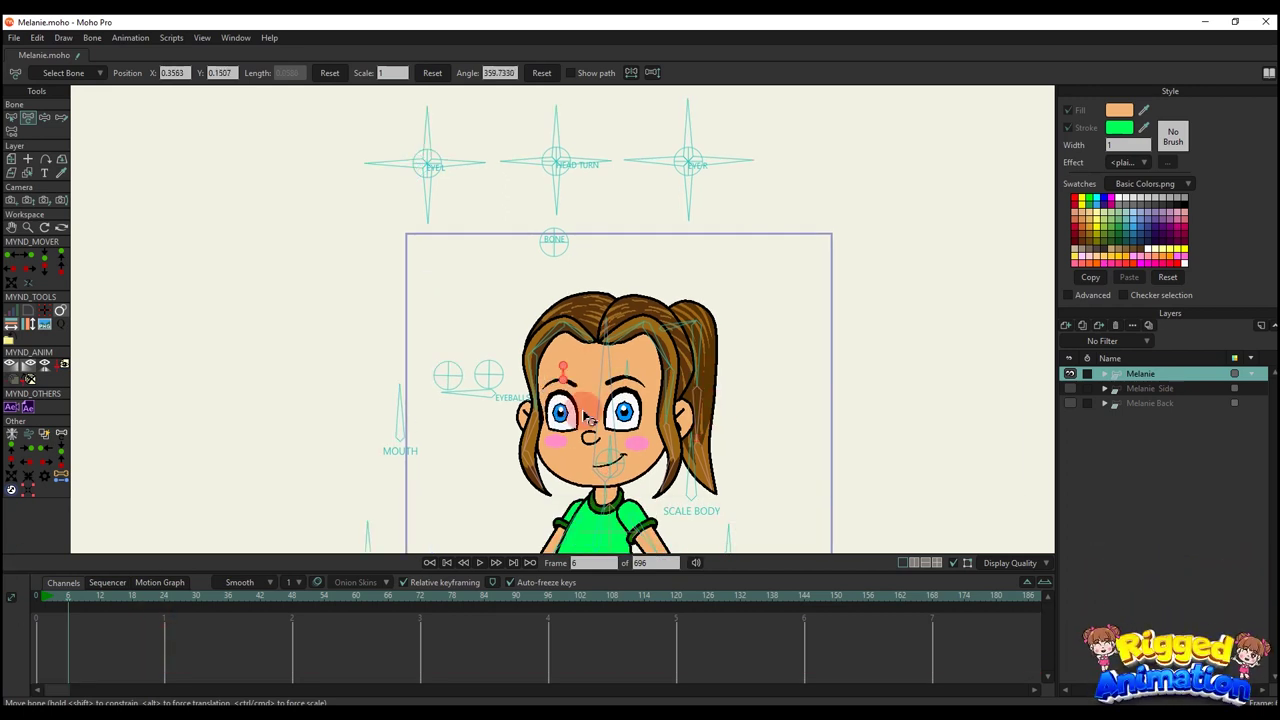
Close both of the character's eyes by rotating the EYE L and EYE R control bones
{"action": "left_click", "coordinate": [670, 118]}
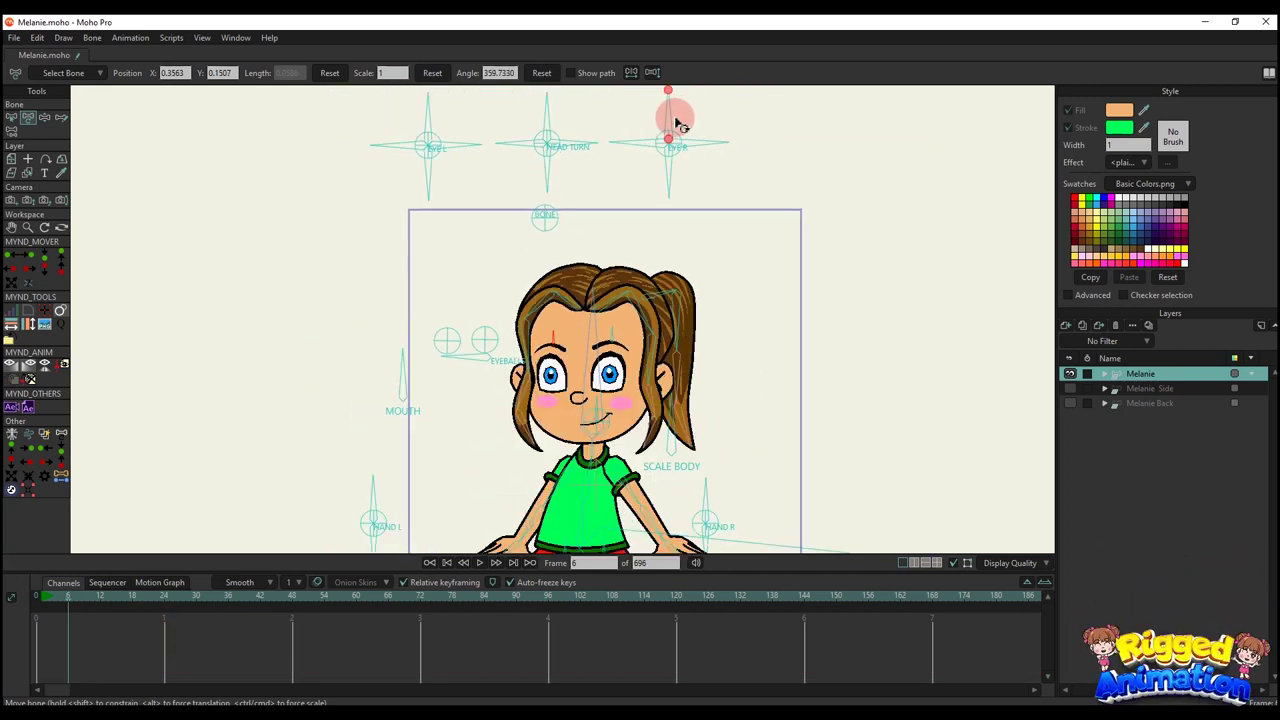
{"action": "left_click", "coordinate": [371, 147], "text": "shift"}
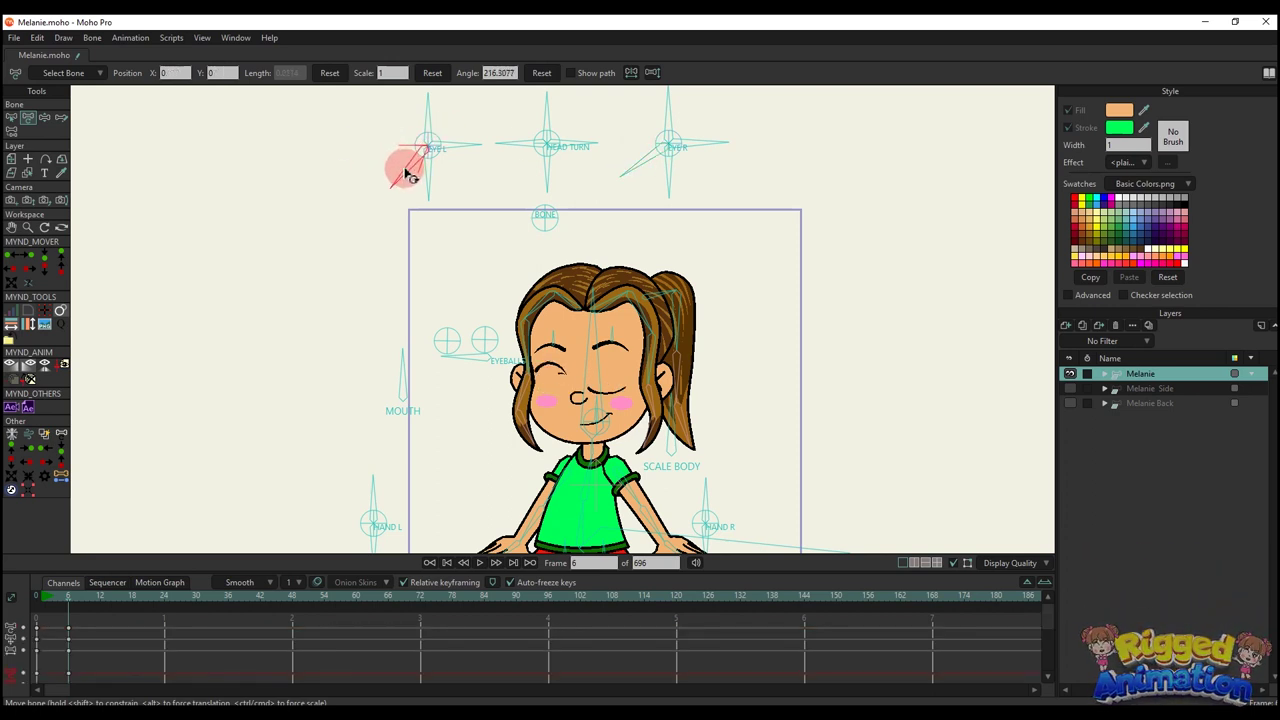
{"action": "left_click", "coordinate": [624, 175], "text": "shift"}
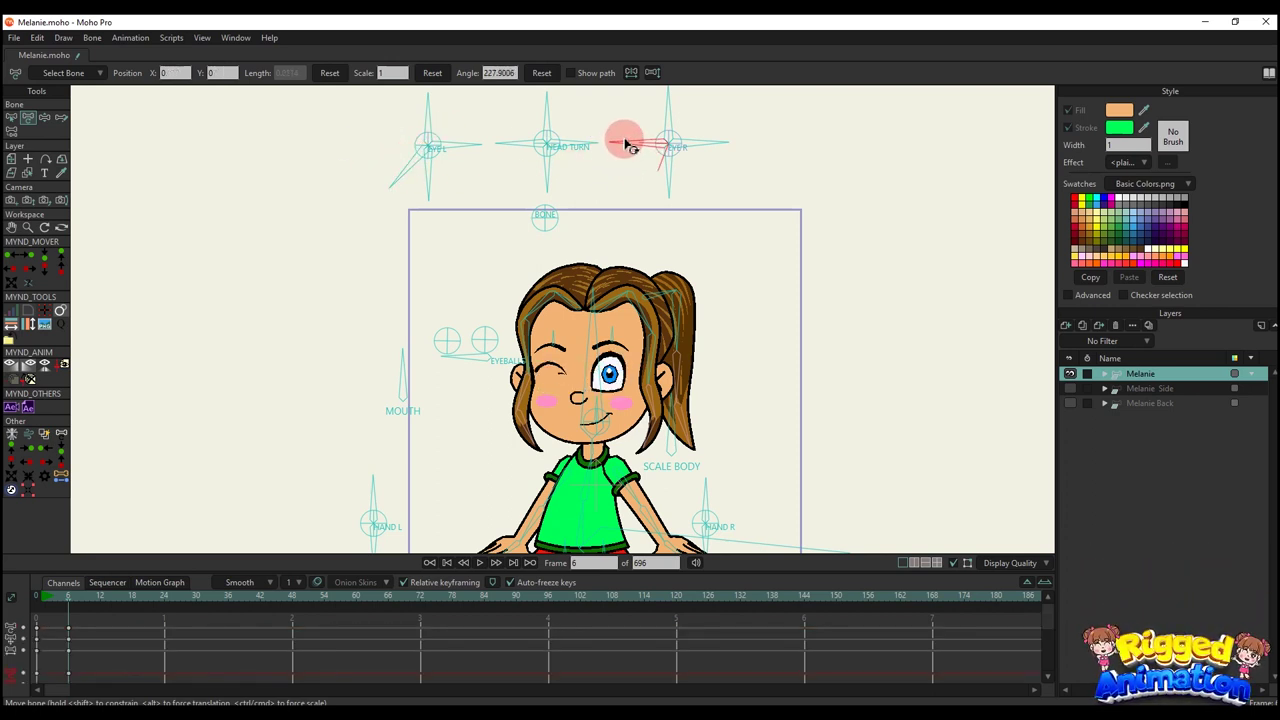
Give the face a sad look by half-opening both eyes and slanting both eyebrows with the EYE L and EYE R bones
{"action": "left_click_drag", "start_coordinate": [635, 172], "coordinate": [660, 212]}
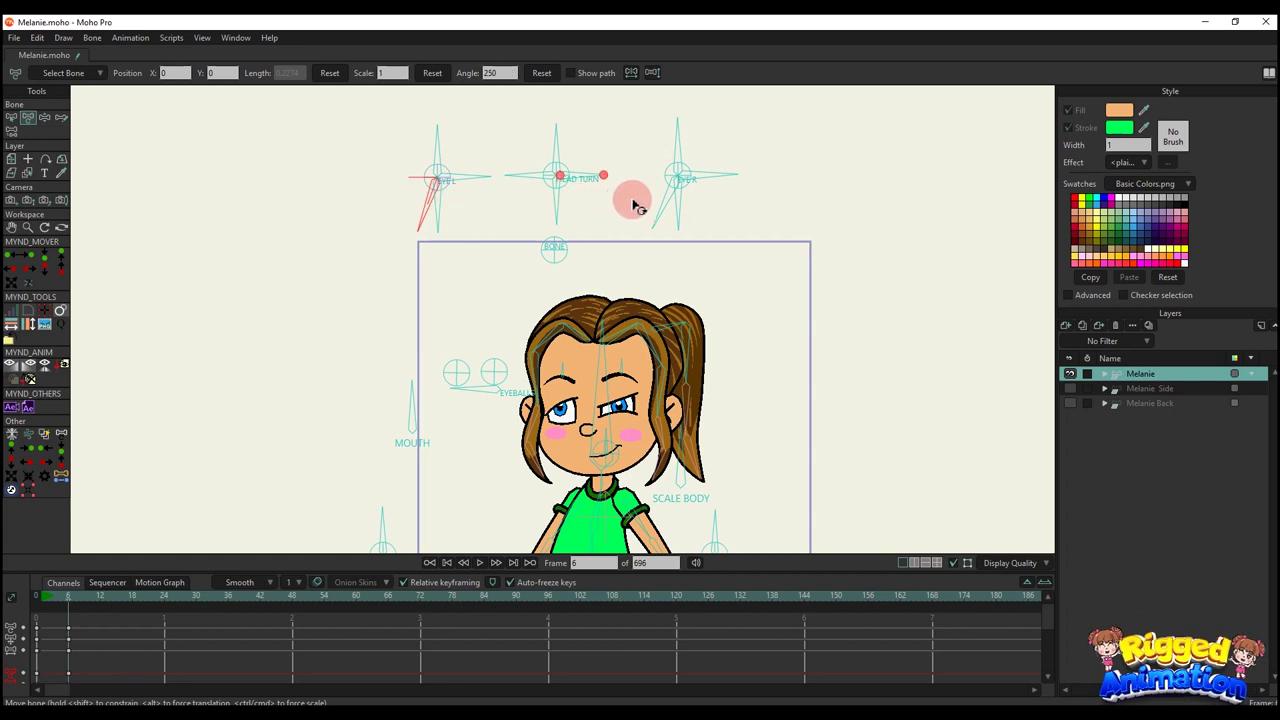
{"action": "left_click_drag", "start_coordinate": [432, 146], "coordinate": [429, 146]}
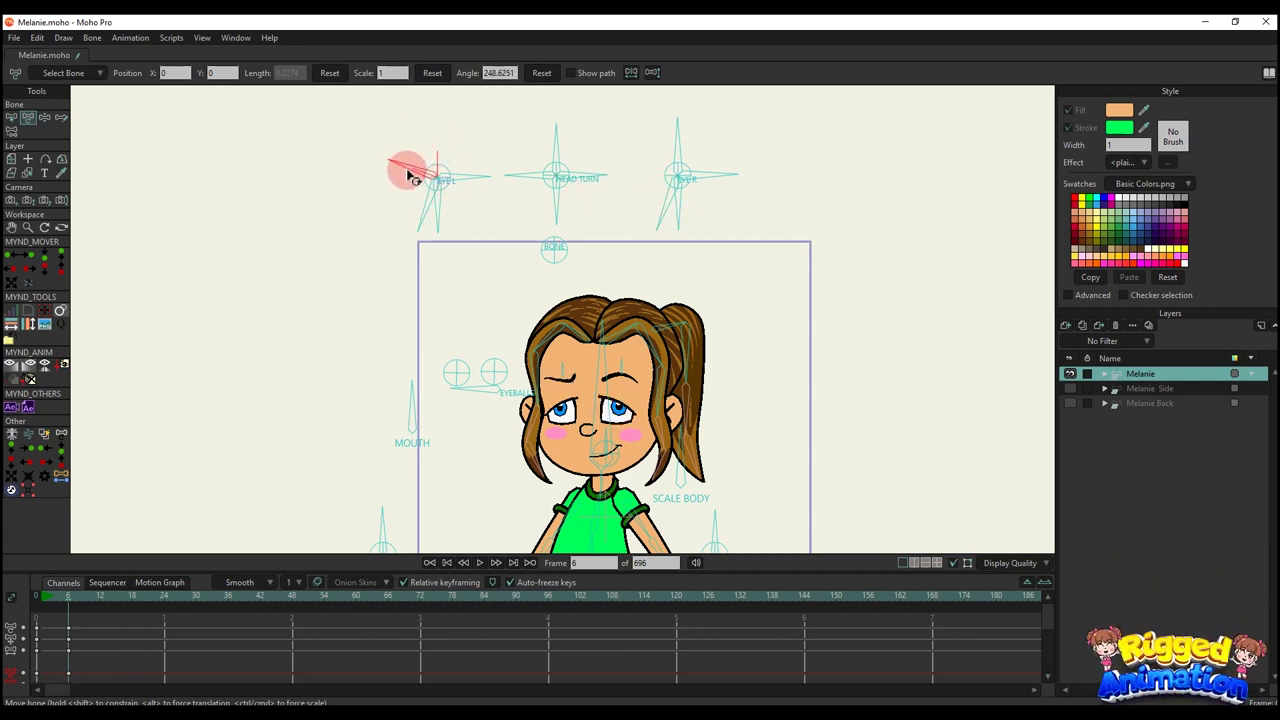
{"action": "left_click_drag", "start_coordinate": [666, 134], "coordinate": [666, 146]}
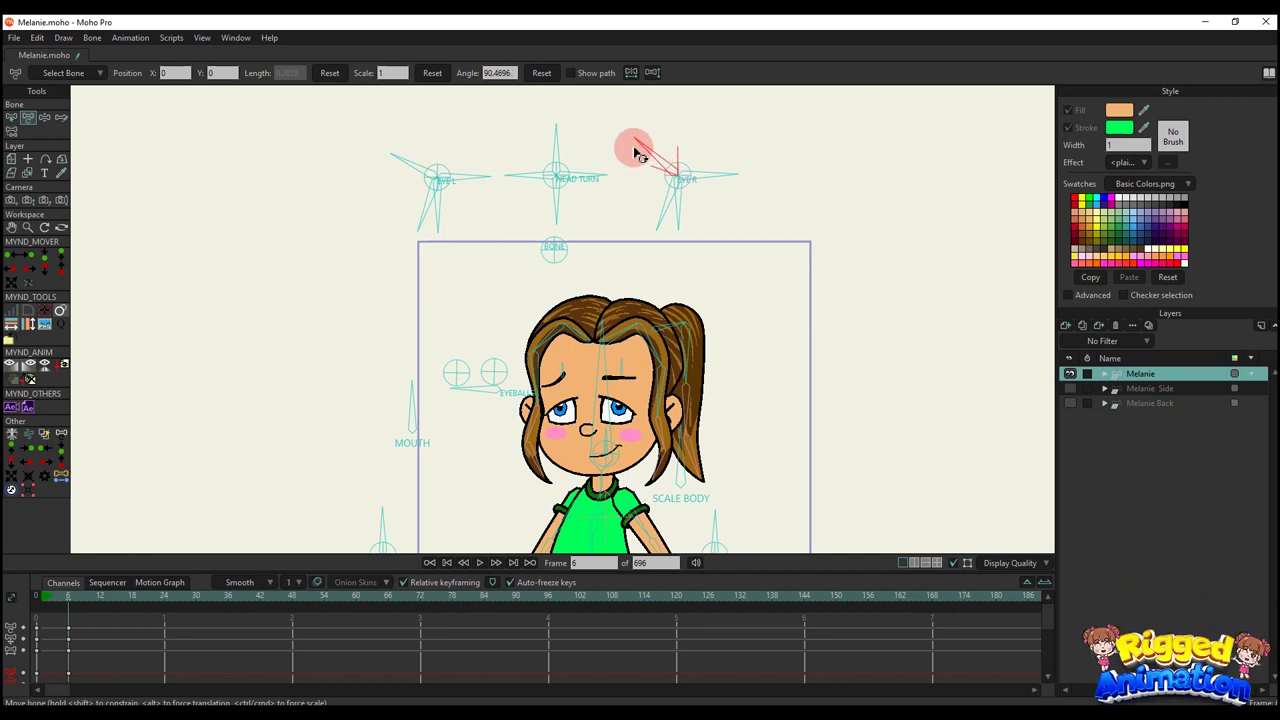
{"action": "scroll", "coordinate": [626, 392], "scroll_direction": "up", "scroll_amount": 4}
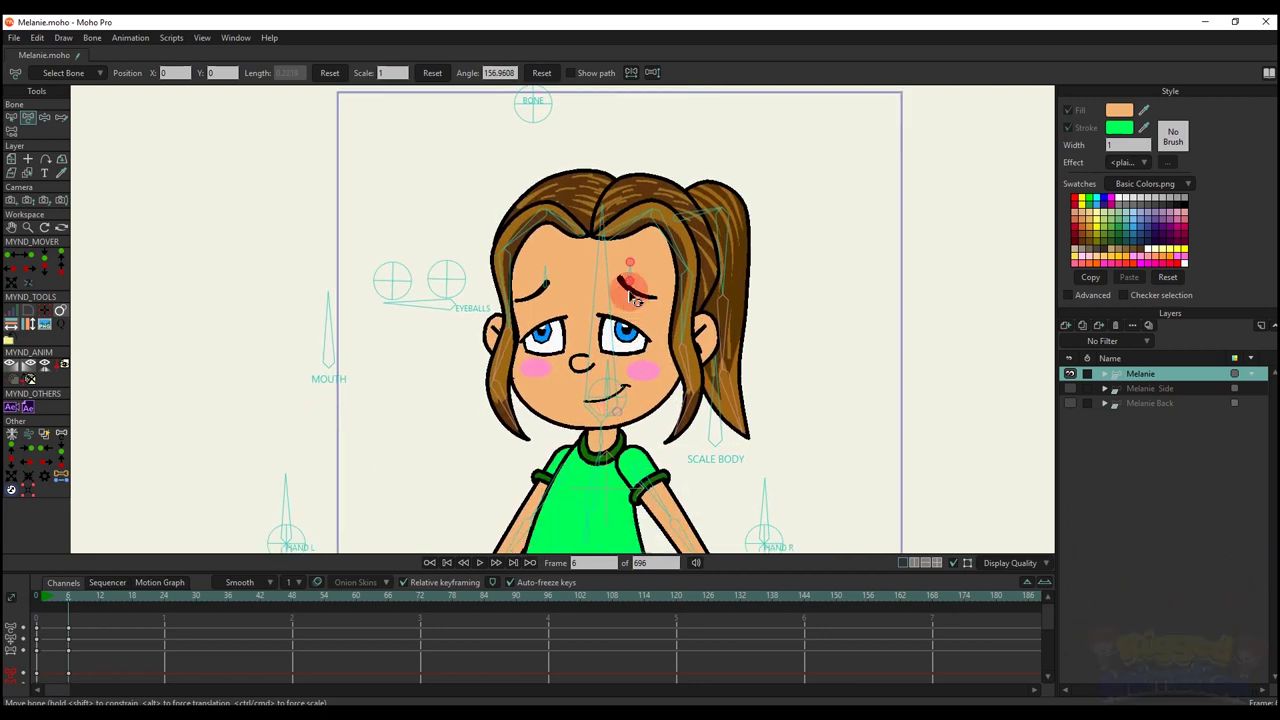
{"action": "scroll", "coordinate": [600, 330], "scroll_direction": "down", "scroll_amount": 5}
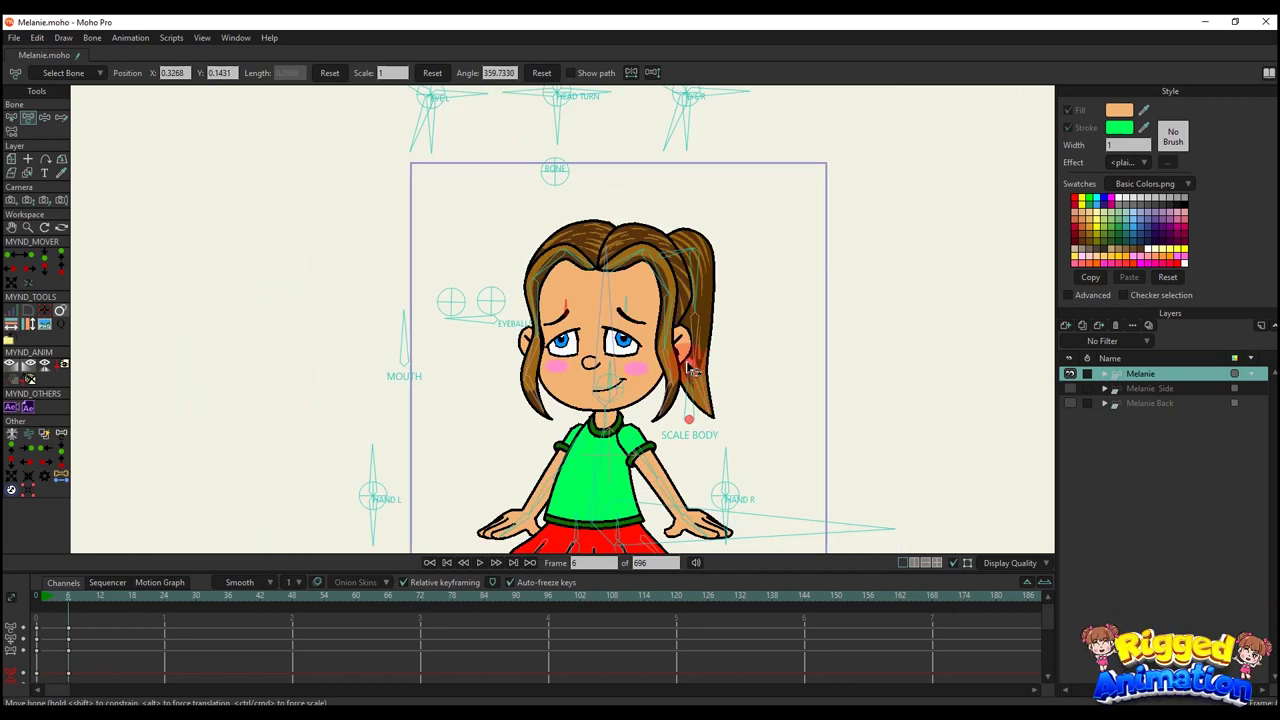
{"action": "scroll", "coordinate": [689, 423], "scroll_direction": "up", "scroll_amount": 1}
Delete the expression keyframes at frame 6 to return the face to its default pose
{"action": "left_click_drag", "start_coordinate": [50, 613], "coordinate": [94, 686]}
{"action": "key", "text": "Delete"}
{"action": "scroll", "coordinate": [590, 440], "scroll_direction": "down", "scroll_amount": 1}
{"action": "scroll", "coordinate": [675, 230], "scroll_direction": "up", "scroll_amount": 1}
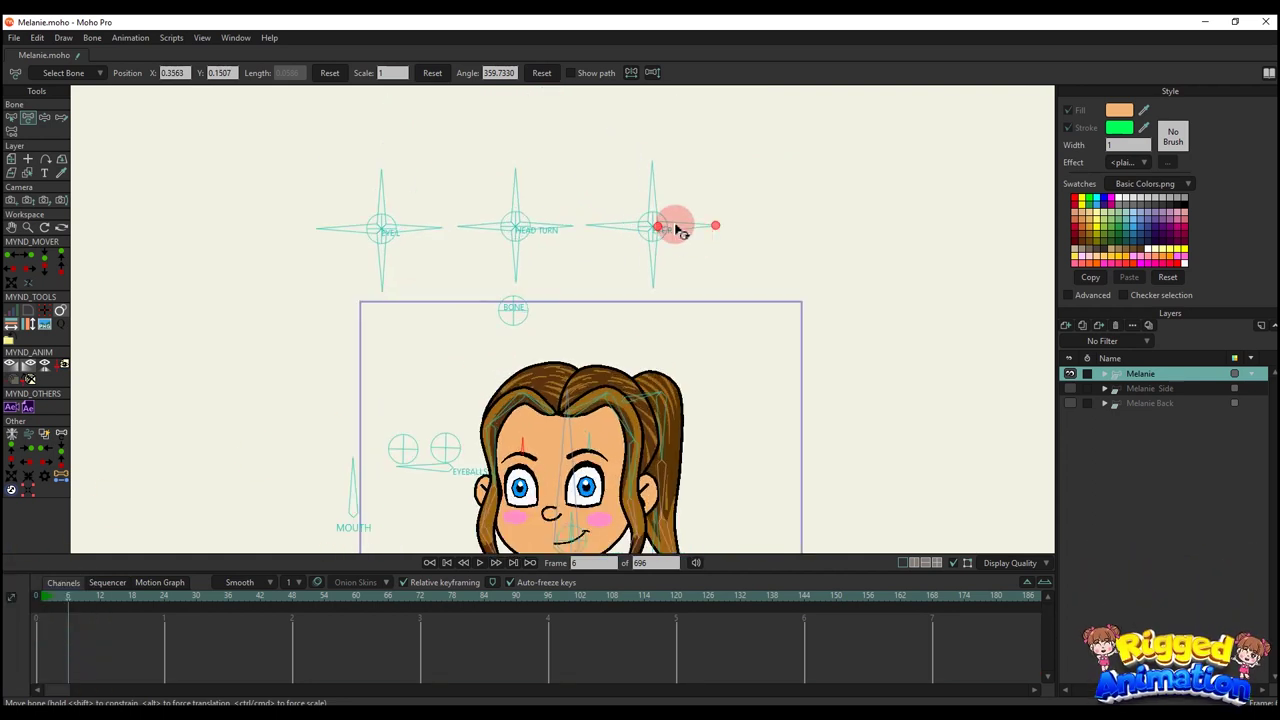
Rotate the EYE R and EYE L bones to change the pupils, keyframing a spiral design at frame 21
{"action": "left_click_drag", "start_coordinate": [682, 228], "coordinate": [681, 166]}
{"action": "left_click_drag", "start_coordinate": [440, 208], "coordinate": [417, 136]}
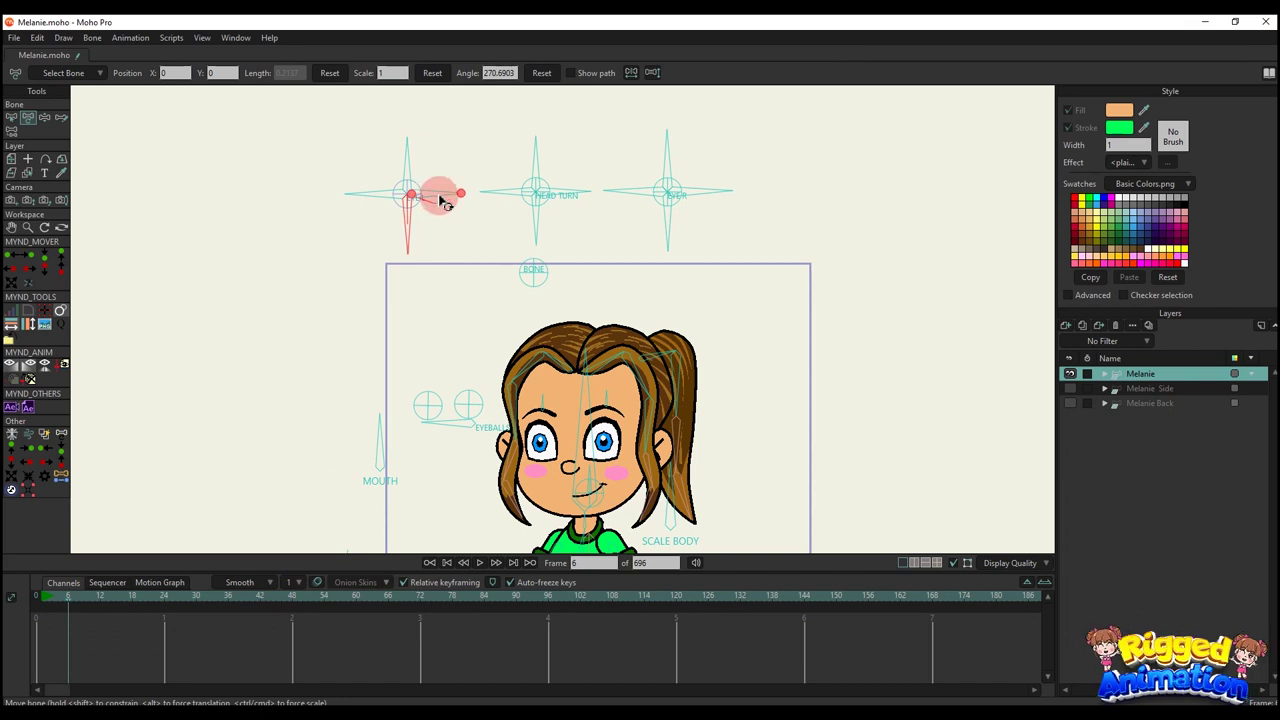
{"action": "mouse_move", "coordinate": [437, 225]}
{"action": "left_mouse_down"}
{"action": "mouse_move", "coordinate": [406, 229]}
{"action": "mouse_move", "coordinate": [423, 180]}
{"action": "mouse_move", "coordinate": [410, 176]}
{"action": "left_mouse_up"}
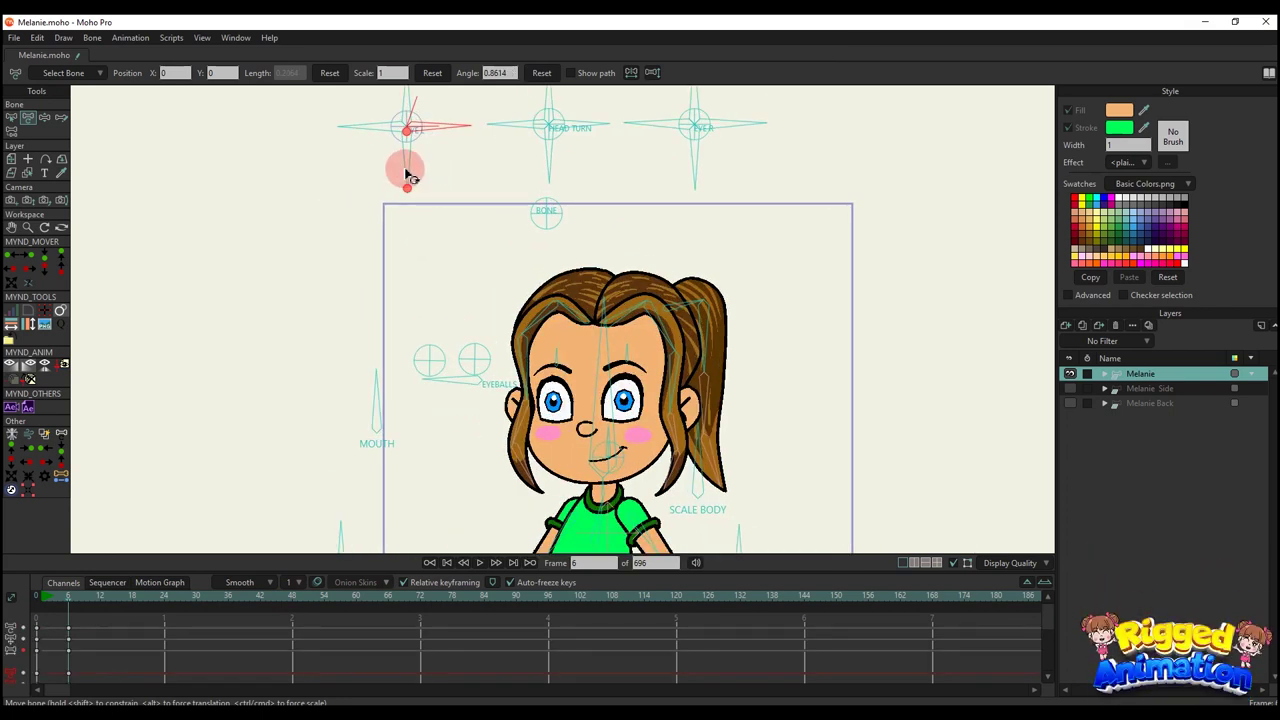
{"action": "left_click_drag", "start_coordinate": [612, 163], "coordinate": [730, 172]}
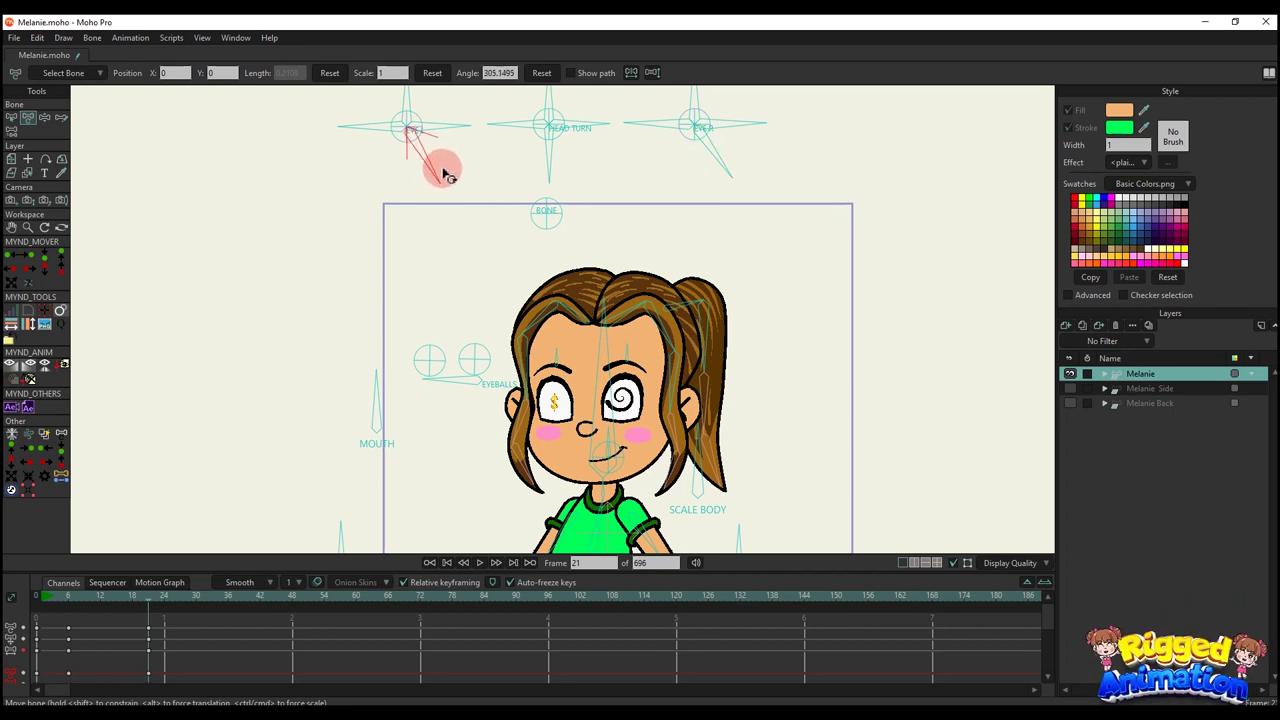
Rotate the EYE R and EYE L bones further to keyframe large sparkling pupils, and play the animation onward
{"action": "key", "text": "space"}
{"action": "left_click_drag", "start_coordinate": [720, 160], "coordinate": [735, 149]}
{"action": "key", "text": "space"}
{"action": "left_click_drag", "start_coordinate": [443, 158], "coordinate": [462, 143]}
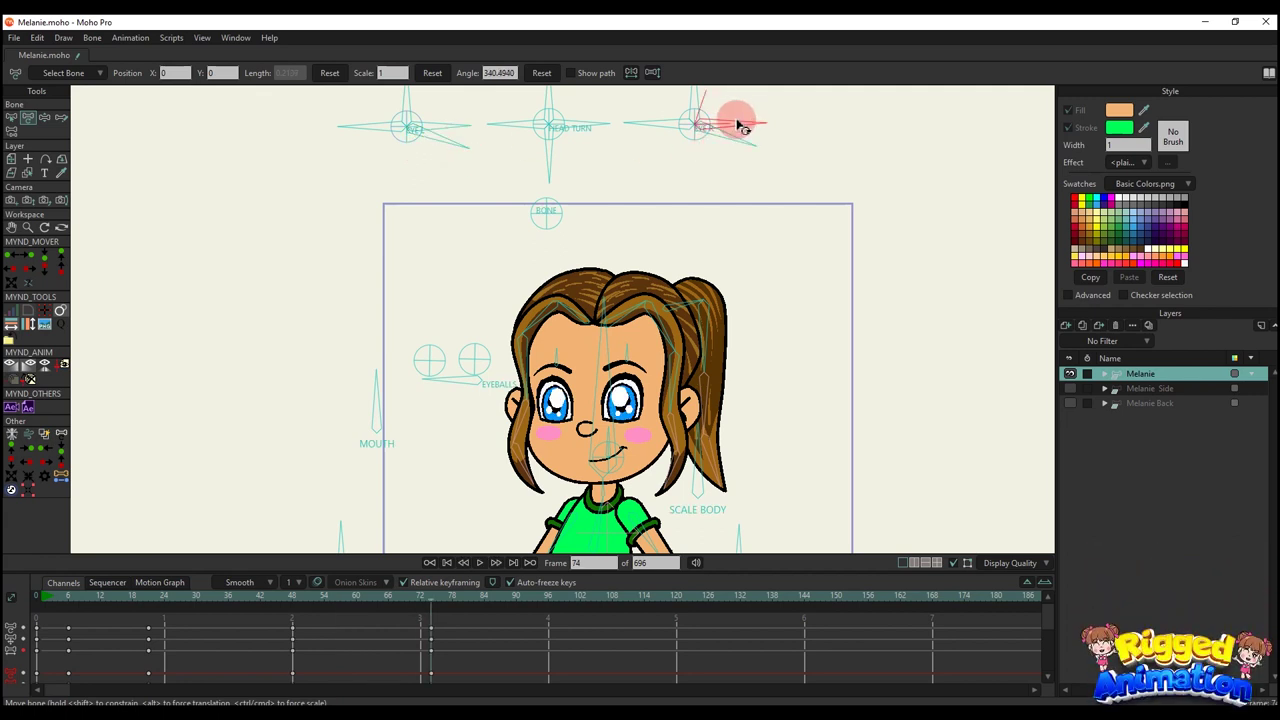
{"action": "left_click_drag", "start_coordinate": [738, 124], "coordinate": [738, 125]}
{"action": "key", "text": "space"}
{"action": "key", "text": "space"}
{"action": "scroll", "coordinate": [506, 653], "scroll_direction": "down", "scroll_amount": 2}
Delete all the pupil keyframes from the timeline and return to frame 6
{"action": "left_click_drag", "start_coordinate": [503, 670], "coordinate": [5, 462]}
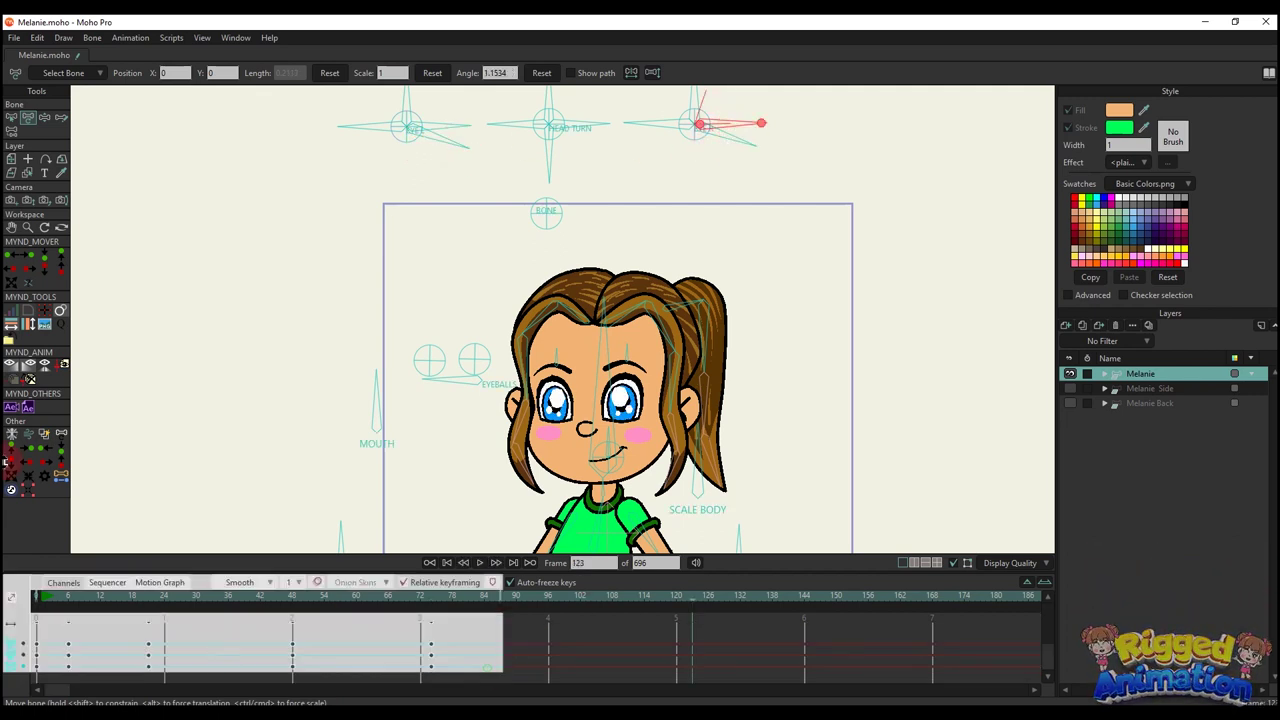
{"action": "key", "text": "Delete"}
{"action": "left_click", "coordinate": [69, 597]}
Turn the character's gaze upward with the controls next to the EYEBALLS bone
{"action": "scroll", "coordinate": [570, 380], "scroll_direction": "down", "scroll_amount": 3}
{"action": "left_click_drag", "start_coordinate": [552, 126], "coordinate": [514, 308]}
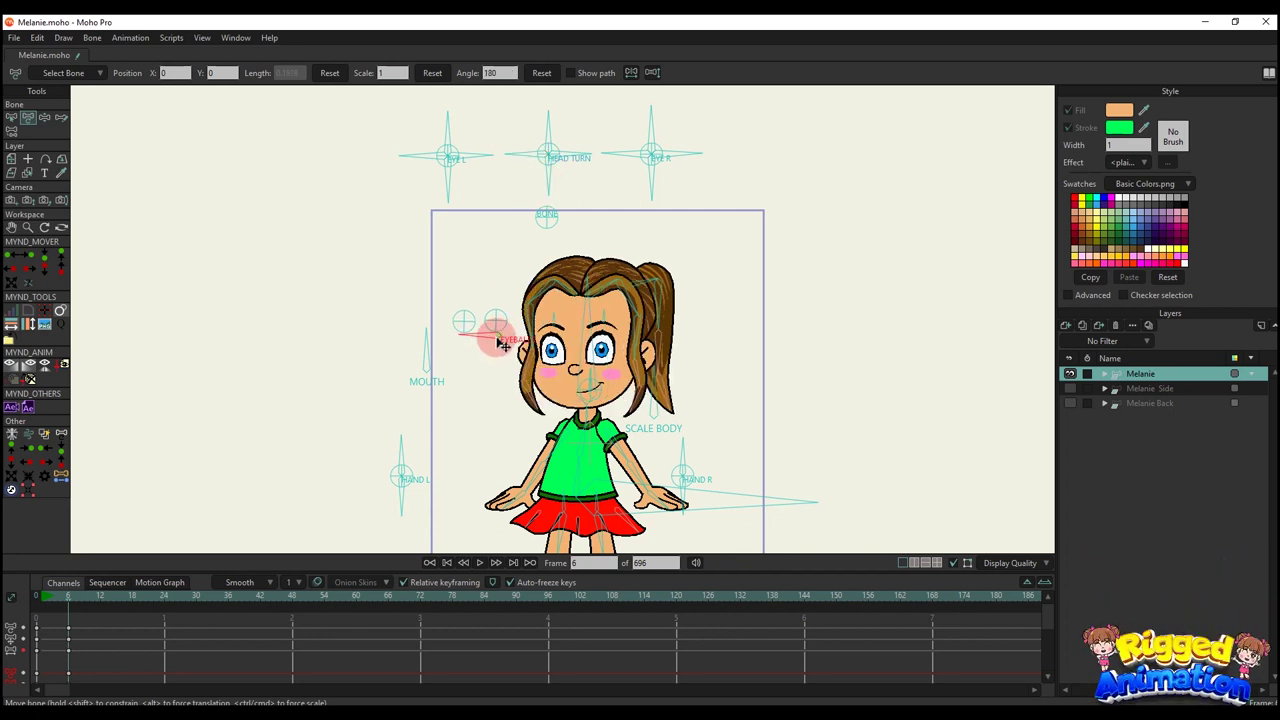
{"action": "scroll", "coordinate": [506, 343], "scroll_direction": "up", "scroll_amount": 4}
Rotate the MOUTH bone to show a crooked grimace and adjust its placement with the mouth bone on the face
{"action": "left_click", "coordinate": [240, 268]}
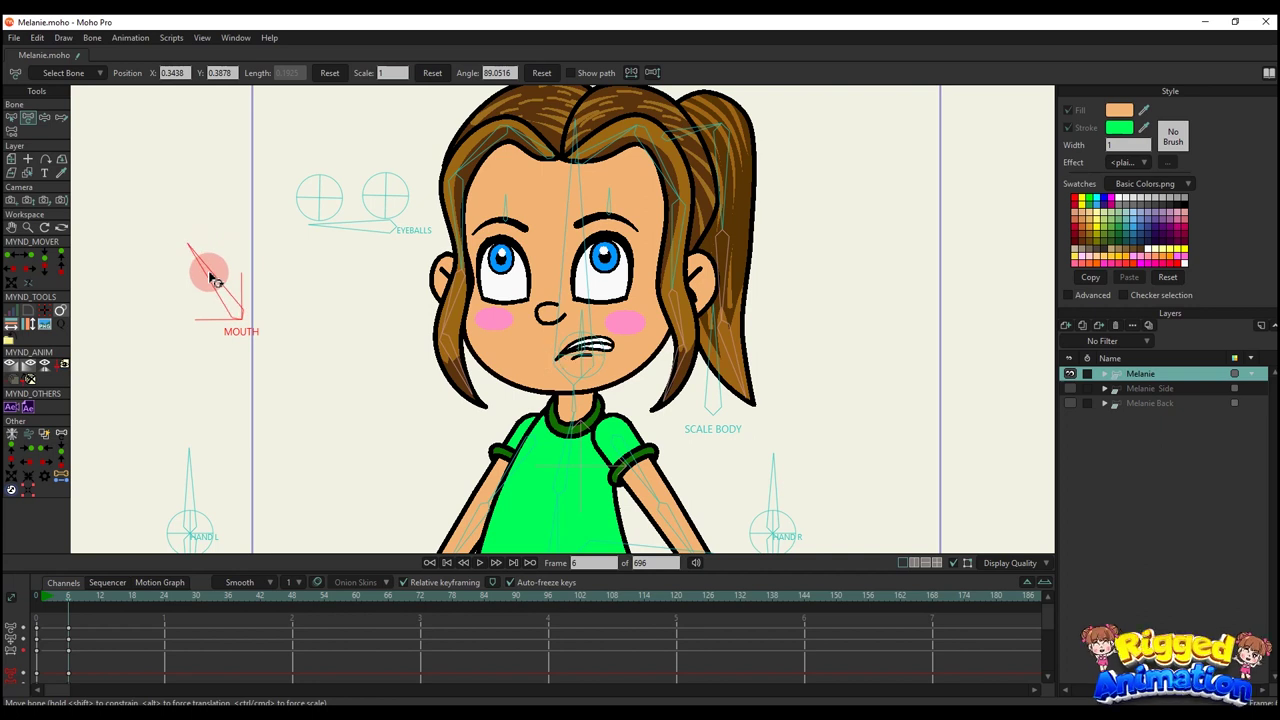
{"action": "scroll", "coordinate": [579, 341], "scroll_direction": "up", "scroll_amount": 2}
{"action": "left_click", "coordinate": [579, 341]}
{"action": "scroll", "coordinate": [474, 291], "scroll_direction": "down", "scroll_amount": 3}
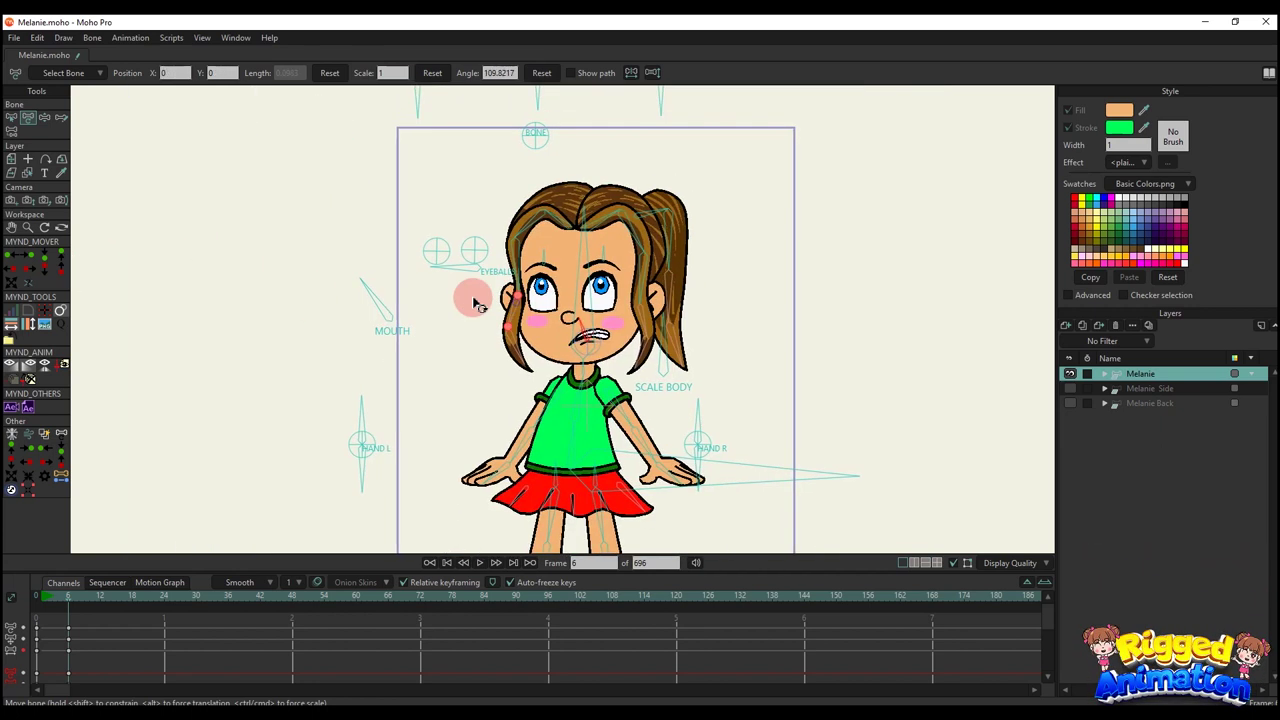
Switch the mouth to an open shape and a teeth-baring snarl with the MOUTH bone, adjusting each with the face's mouth bone
{"action": "left_click", "coordinate": [368, 302]}
{"action": "scroll", "coordinate": [667, 350], "scroll_direction": "up", "scroll_amount": 2}
{"action": "left_click", "coordinate": [662, 344]}
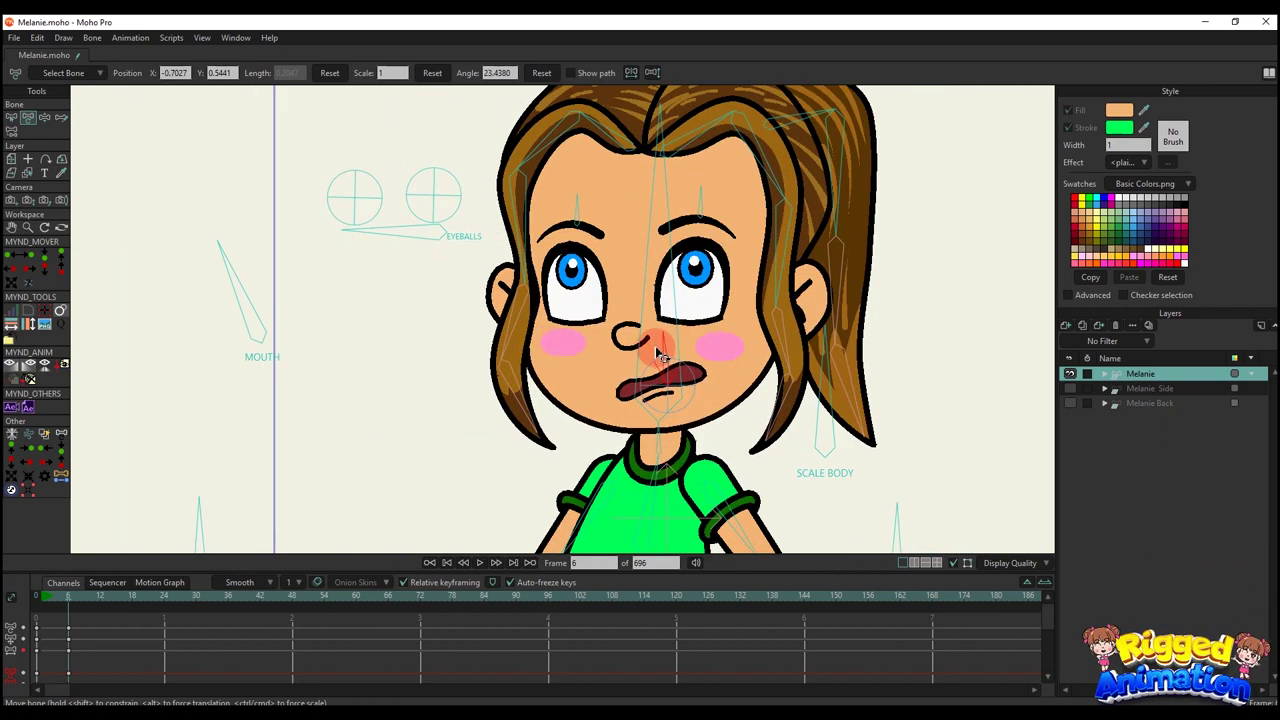
{"action": "left_click_drag", "start_coordinate": [268, 297], "coordinate": [240, 330]}
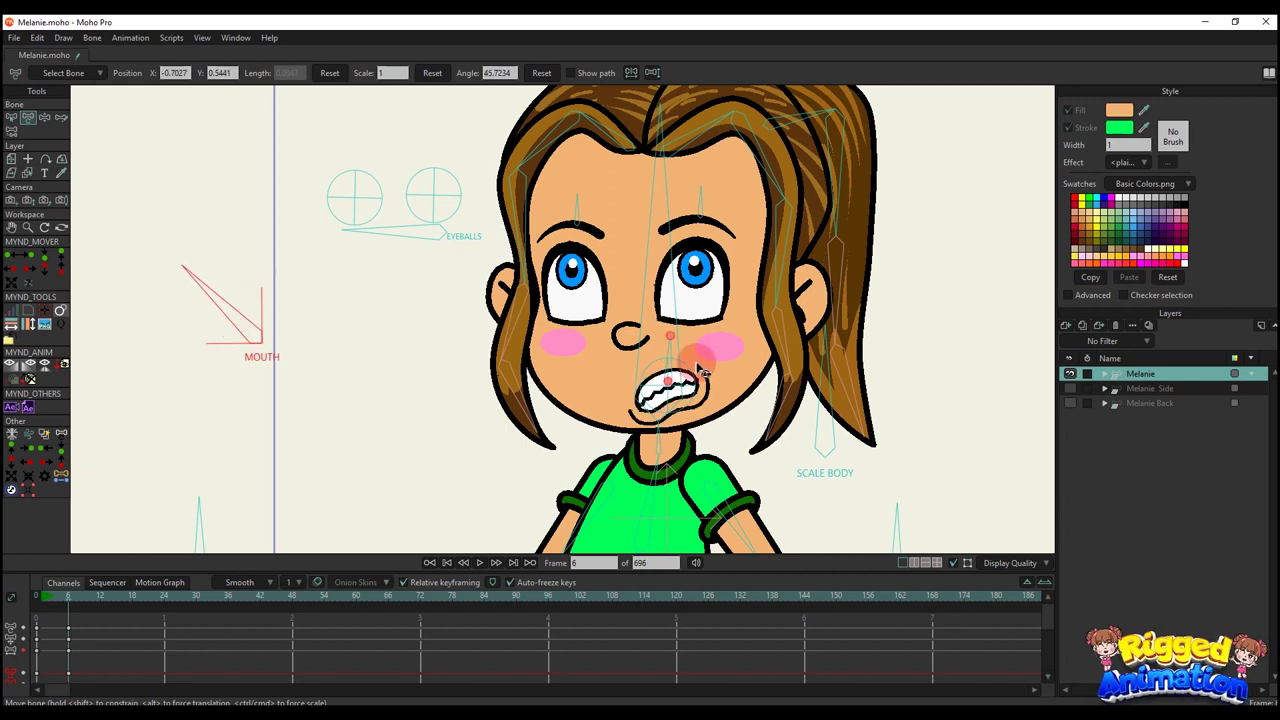
{"action": "left_click_drag", "start_coordinate": [690, 375], "coordinate": [660, 345]}
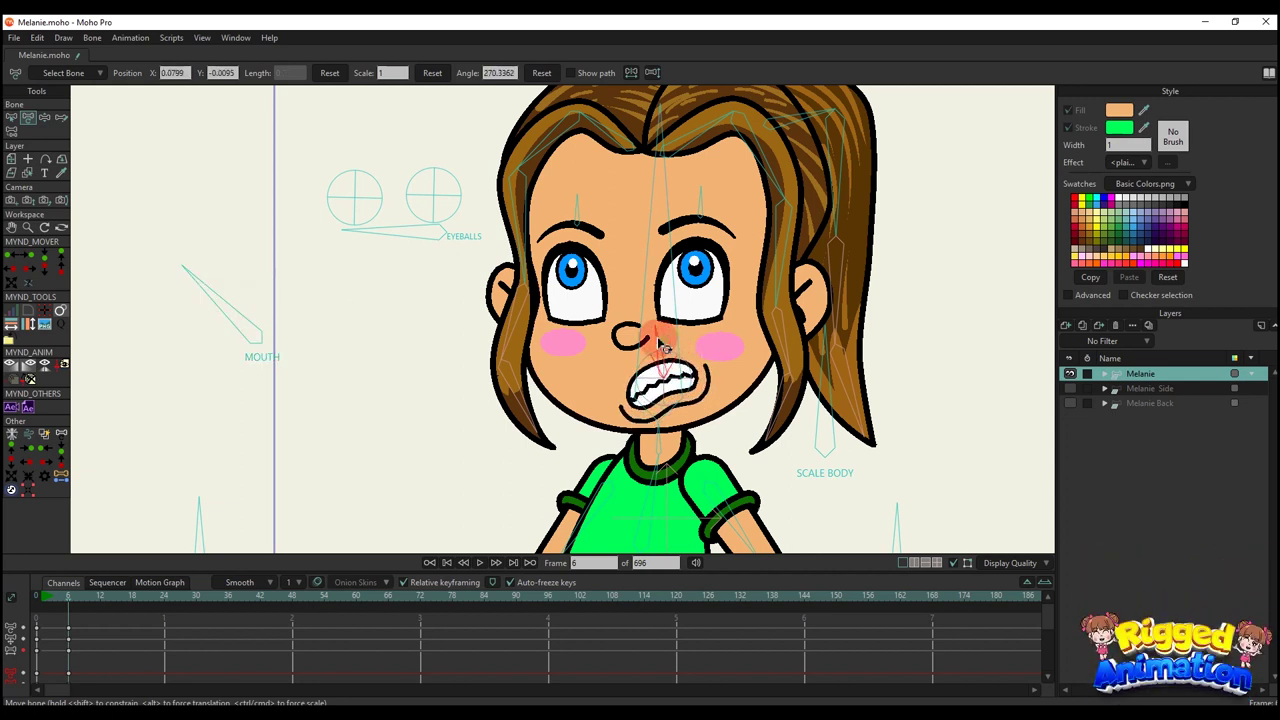
Rotate the MOUTH bone to show a puckered mouth and another shape, adjusting each with the mouth bone on the face
{"action": "left_click_drag", "start_coordinate": [244, 300], "coordinate": [189, 340]}
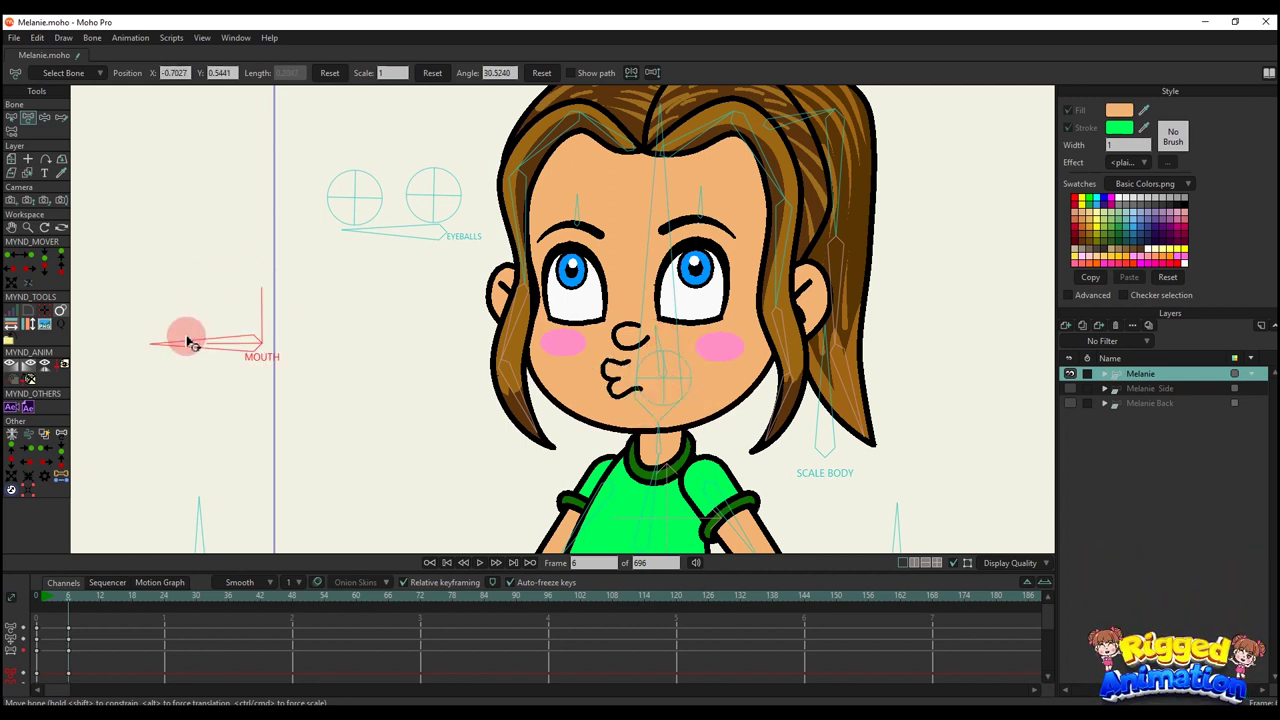
{"action": "scroll", "coordinate": [430, 326], "scroll_direction": "down", "scroll_amount": 2}
{"action": "scroll", "coordinate": [606, 354], "scroll_direction": "up", "scroll_amount": 1}
{"action": "left_click_drag", "start_coordinate": [612, 360], "coordinate": [606, 342]}
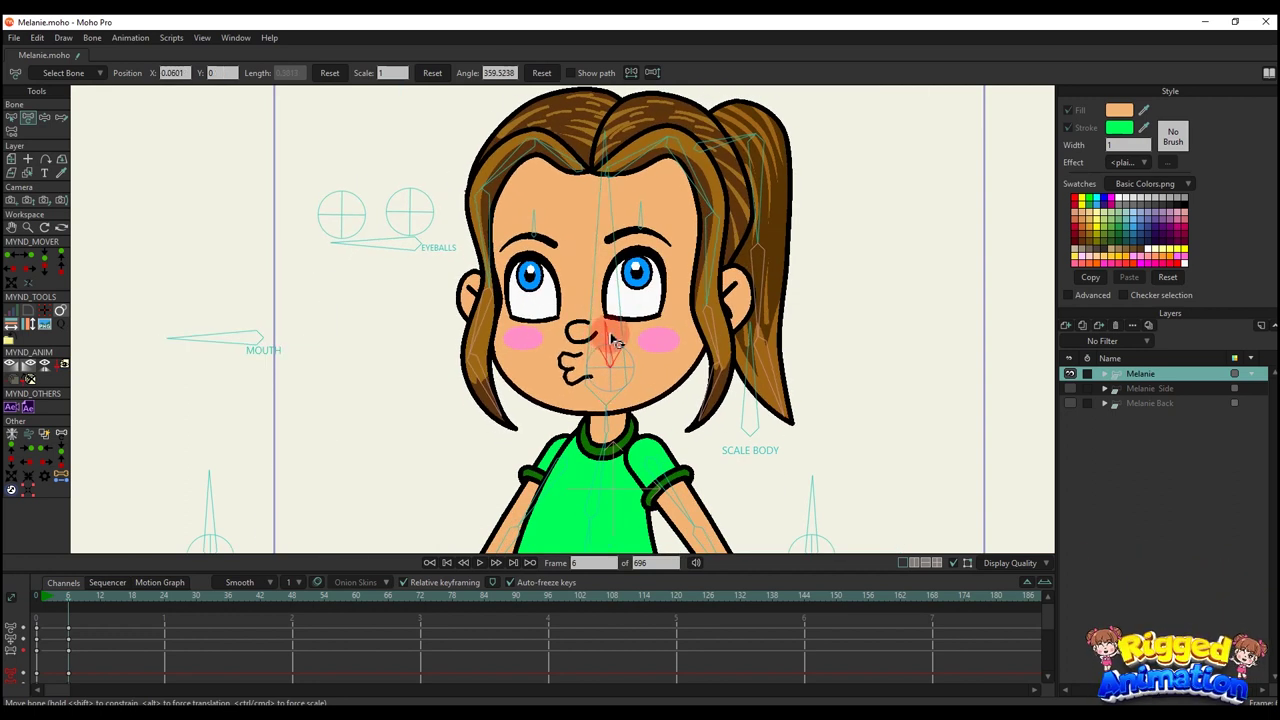
{"action": "left_click_drag", "start_coordinate": [265, 316], "coordinate": [228, 322]}
{"action": "left_click_drag", "start_coordinate": [617, 325], "coordinate": [619, 343]}
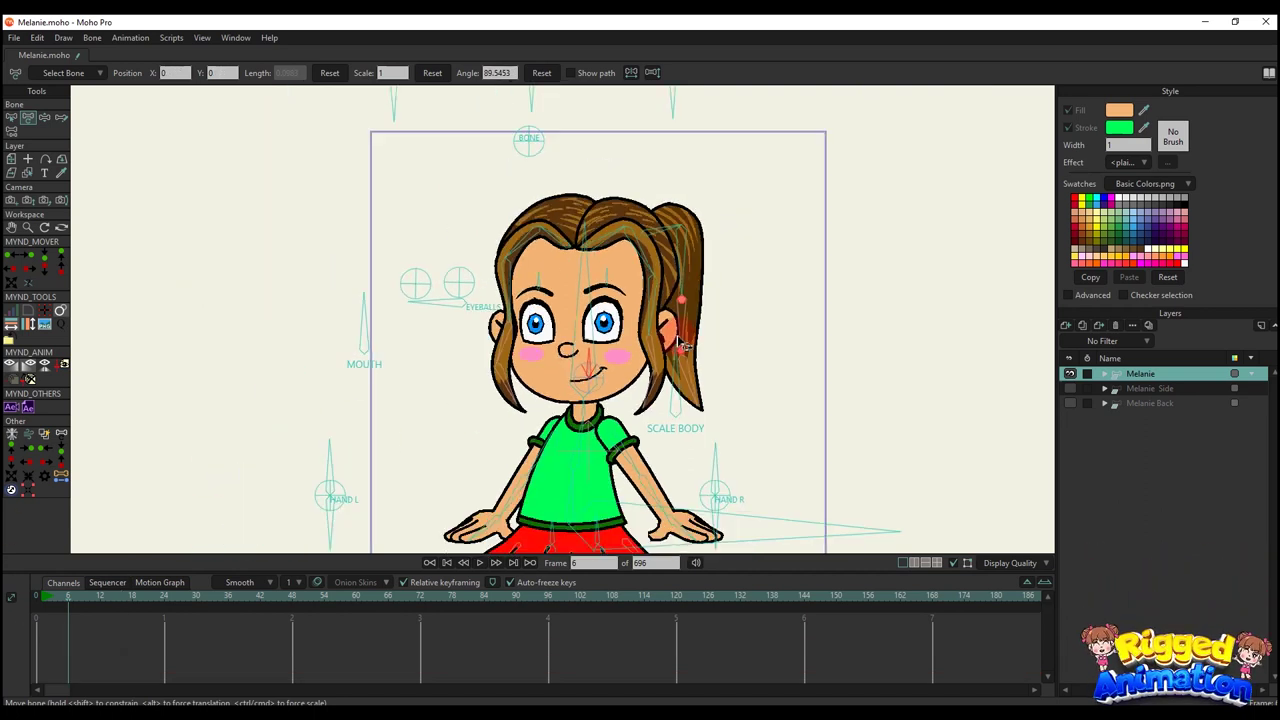
Swing the ponytail outward with its hair bones
{"action": "left_click", "coordinate": [688, 370]}
{"action": "left_click_drag", "start_coordinate": [688, 370], "coordinate": [751, 337]}
{"action": "left_click", "coordinate": [408, 428]}
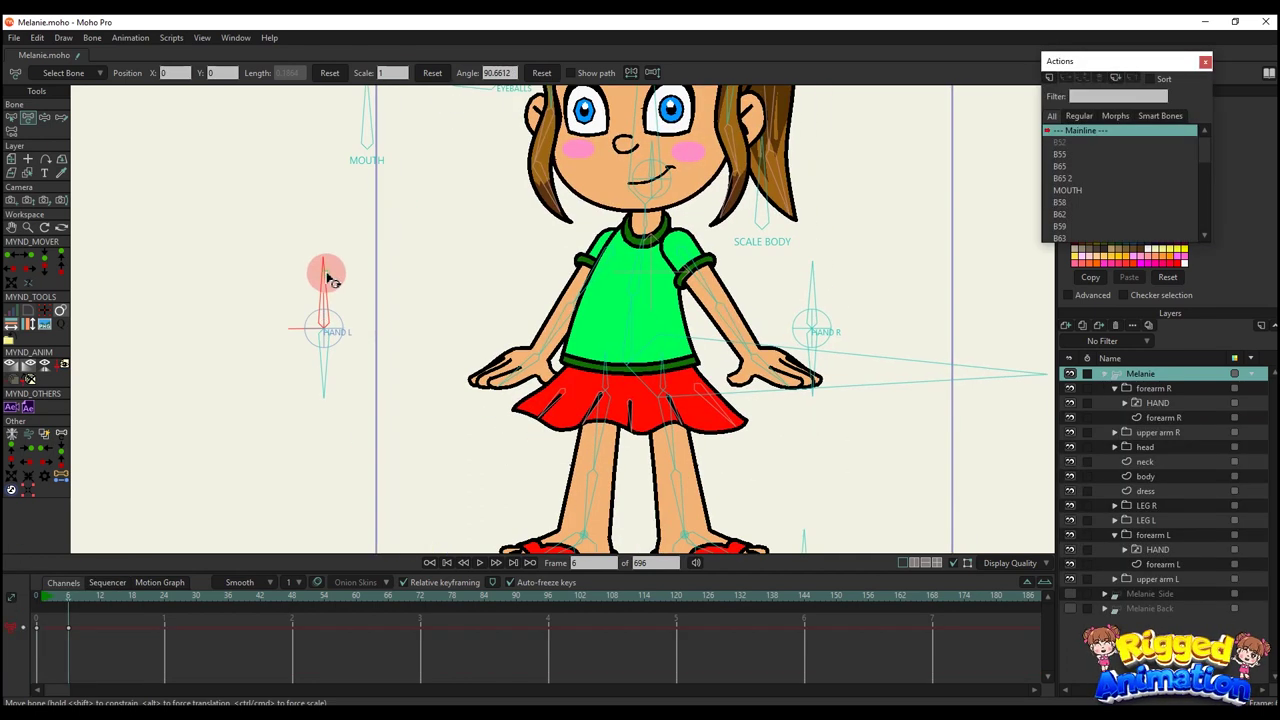
Change the hand shapes with the HAND L and HAND R bones and raise both arms out to the sides
{"action": "left_click_drag", "start_coordinate": [327, 275], "coordinate": [318, 277]}
{"action": "scroll", "coordinate": [322, 279], "scroll_direction": "up", "scroll_amount": 5}
{"action": "left_click_drag", "start_coordinate": [681, 358], "coordinate": [541, 305]}
{"action": "left_click_drag", "start_coordinate": [226, 262], "coordinate": [174, 330]}
{"action": "left_click_drag", "start_coordinate": [815, 315], "coordinate": [680, 283]}
{"action": "scroll", "coordinate": [680, 283], "scroll_direction": "down", "scroll_amount": 5}
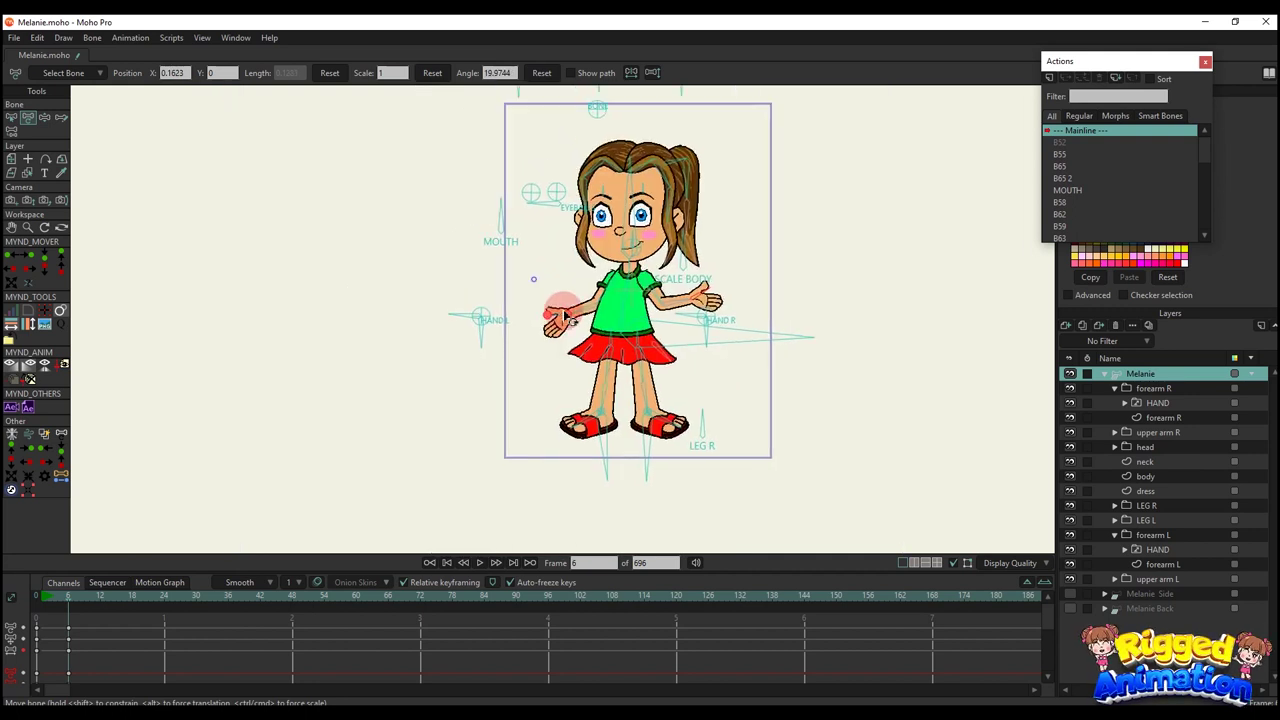
Refine the raised arms into an open-palmed shrug and move the torso bone to test the body's bend
{"action": "scroll", "coordinate": [580, 300], "scroll_direction": "up", "scroll_amount": 5}
{"action": "left_click_drag", "start_coordinate": [580, 306], "coordinate": [560, 272]}
{"action": "left_click_drag", "start_coordinate": [768, 275], "coordinate": [780, 280]}
{"action": "scroll", "coordinate": [624, 268], "scroll_direction": "down", "scroll_amount": 3}
{"action": "left_click_drag", "start_coordinate": [660, 258], "coordinate": [659, 290]}
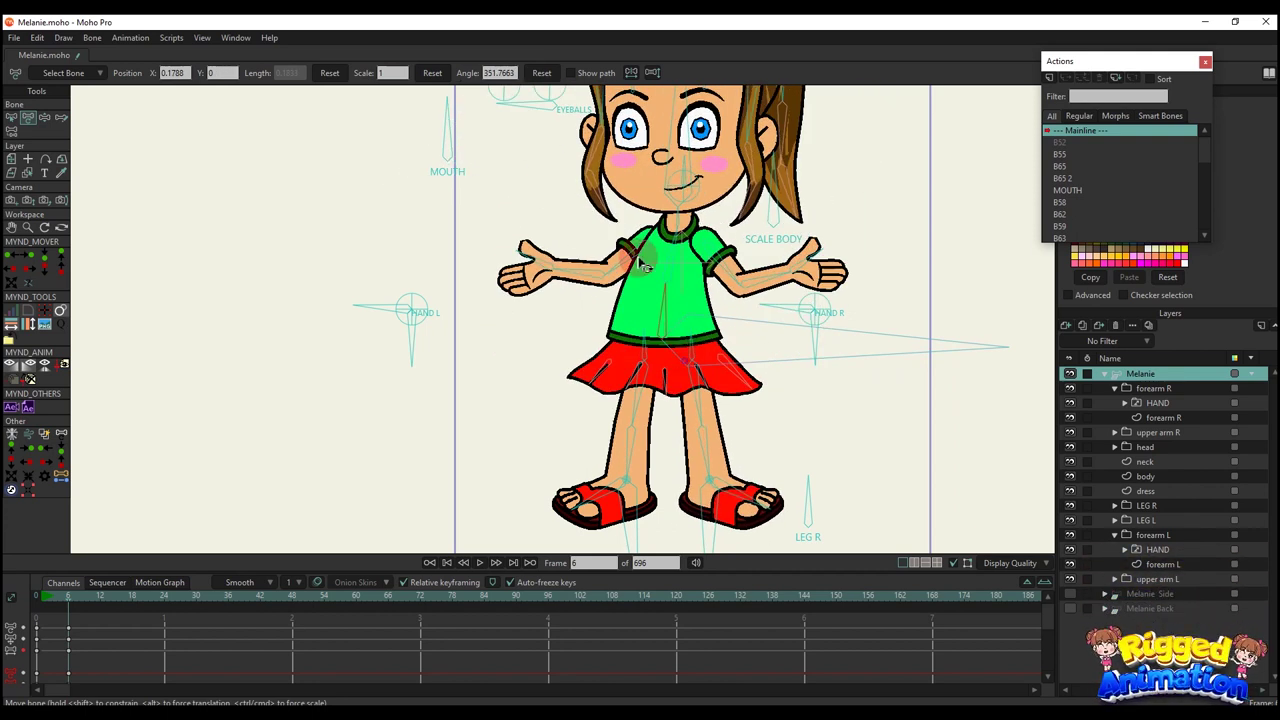
{"action": "left_click_drag", "start_coordinate": [701, 408], "coordinate": [648, 279]}
Turn the right foot inward with the LEG R bone and move the right leg outward
{"action": "scroll", "coordinate": [664, 270], "scroll_direction": "down", "scroll_amount": 3}
{"action": "left_click", "coordinate": [678, 352]}
{"action": "left_click_drag", "start_coordinate": [645, 380], "coordinate": [643, 384]}
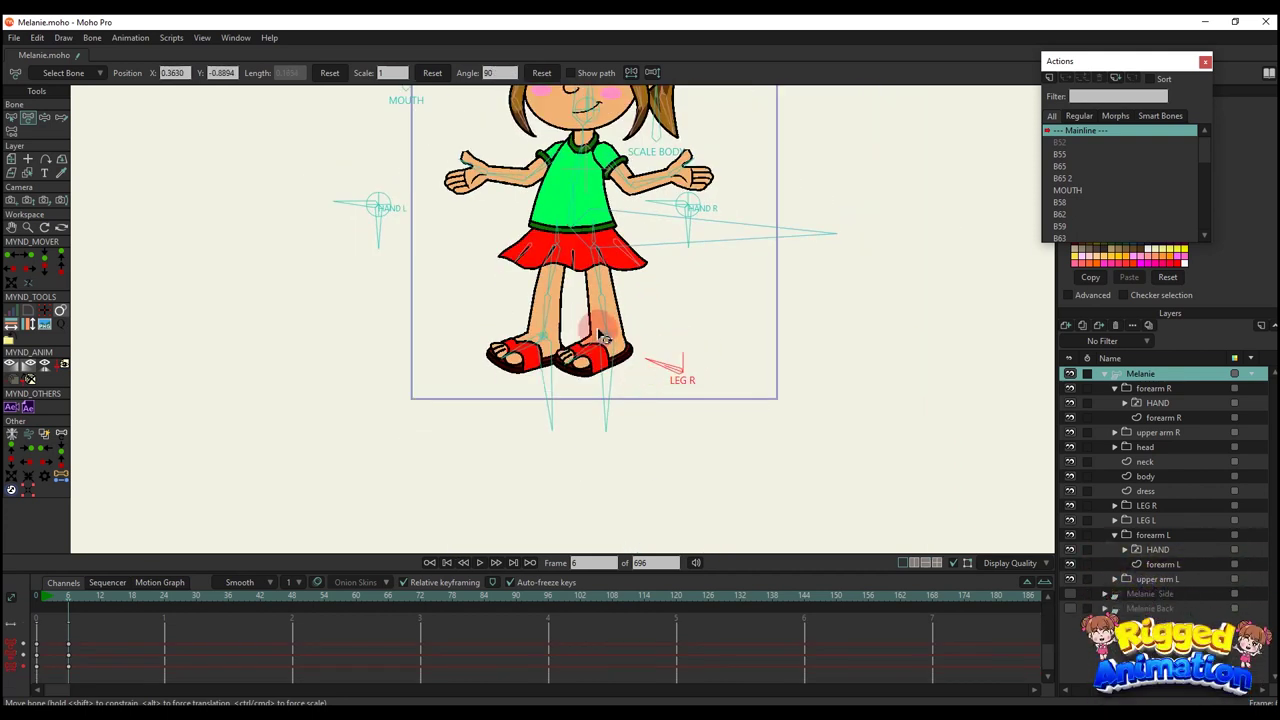
{"action": "scroll", "coordinate": [598, 329], "scroll_direction": "up", "scroll_amount": 3}
{"action": "mouse_move", "coordinate": [610, 344]}
{"action": "left_mouse_down"}
{"action": "mouse_move", "coordinate": [662, 332]}
{"action": "mouse_move", "coordinate": [634, 343]}
{"action": "left_mouse_up"}
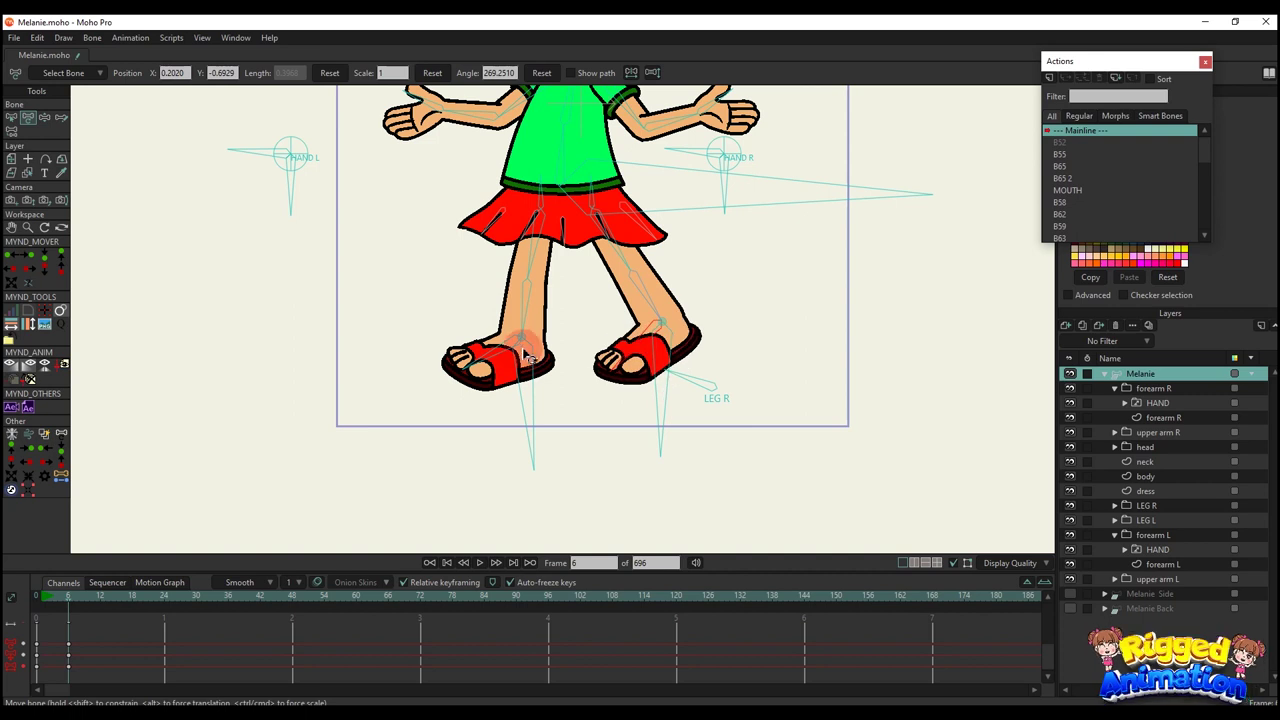
Reposition the left foot, turn the right foot outward with the LEG R bone and bring the right leg back under the body
{"action": "left_click_drag", "start_coordinate": [503, 311], "coordinate": [549, 355]}
{"action": "left_click_drag", "start_coordinate": [697, 384], "coordinate": [765, 358]}
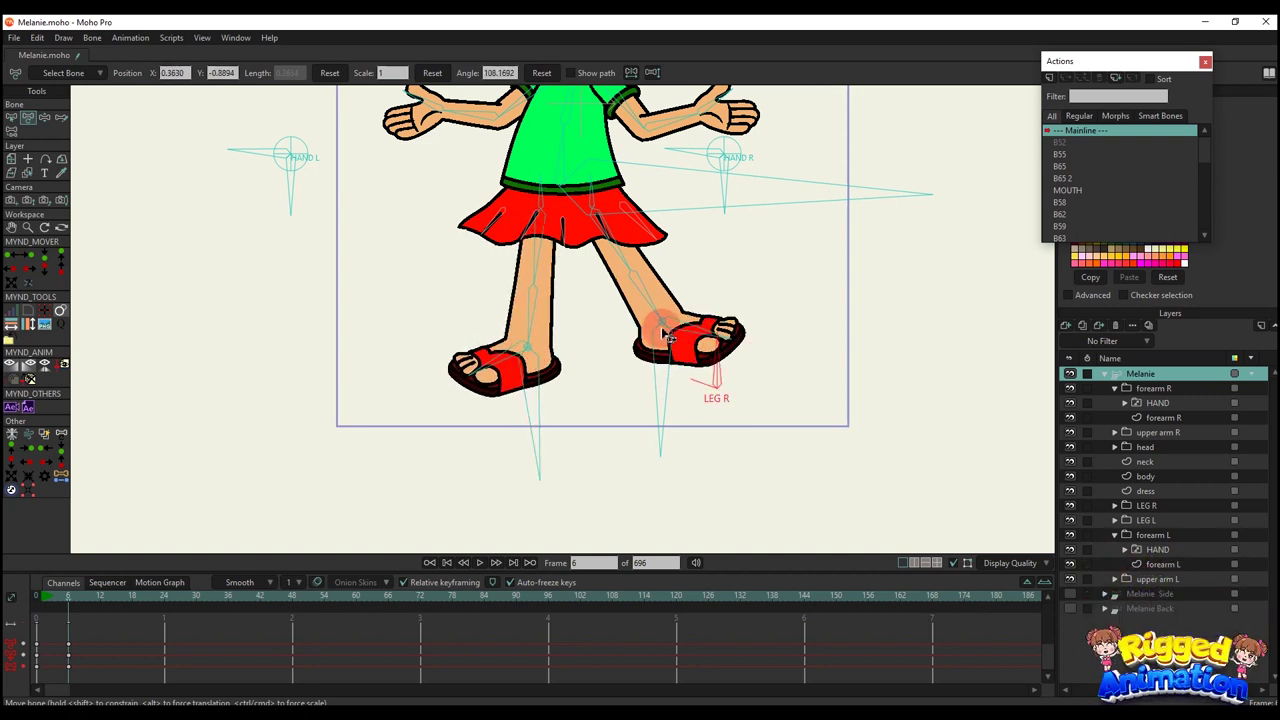
{"action": "left_click_drag", "start_coordinate": [662, 337], "coordinate": [609, 376]}
{"action": "scroll", "coordinate": [599, 352], "scroll_direction": "down", "scroll_amount": 5}
{"action": "scroll", "coordinate": [508, 290], "scroll_direction": "up", "scroll_amount": 3}
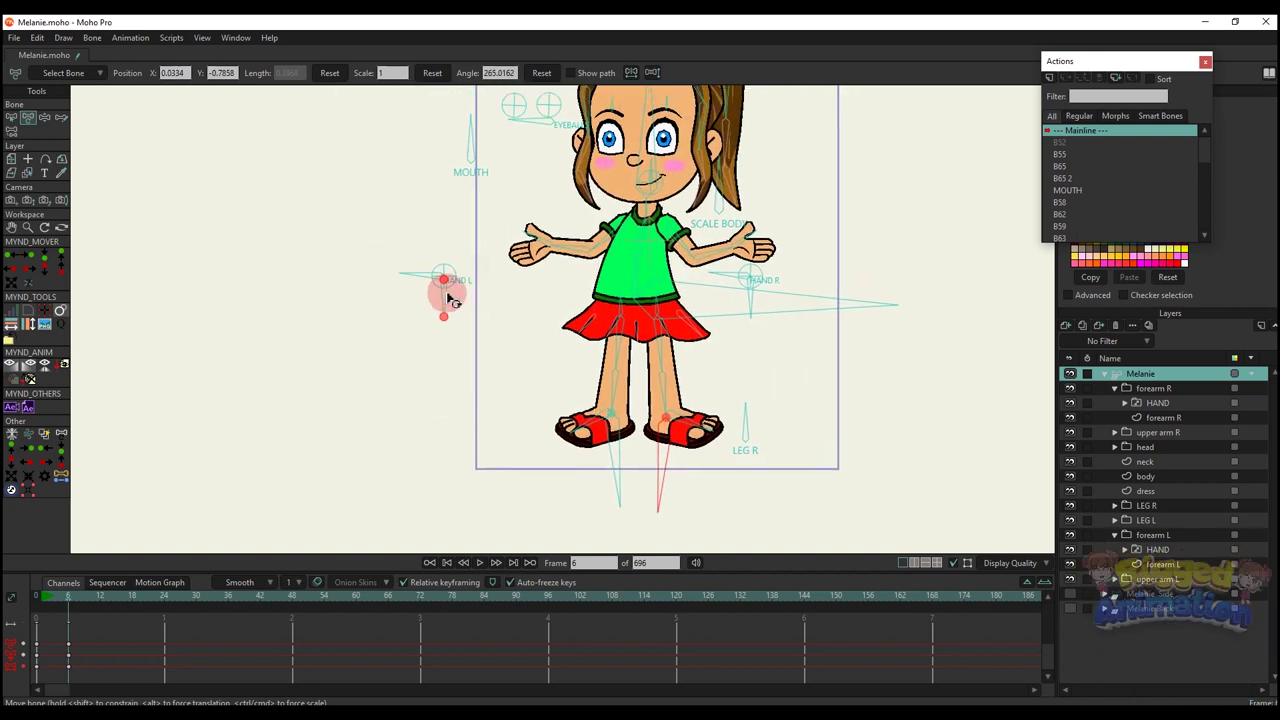
Bend the left arm across the front of the torso and change its hand shape with the HAND L bones
{"action": "scroll", "coordinate": [591, 239], "scroll_direction": "up", "scroll_amount": 3}
{"action": "mouse_move", "coordinate": [617, 240]}
{"action": "left_mouse_down"}
{"action": "mouse_move", "coordinate": [637, 269]}
{"action": "mouse_move", "coordinate": [592, 259]}
{"action": "mouse_move", "coordinate": [594, 245]}
{"action": "left_mouse_up"}
{"action": "left_click", "coordinate": [612, 245]}
{"action": "left_click_drag", "start_coordinate": [374, 325], "coordinate": [392, 325]}
{"action": "left_click_drag", "start_coordinate": [603, 236], "coordinate": [616, 281]}
{"action": "left_click_drag", "start_coordinate": [339, 290], "coordinate": [377, 266]}
{"action": "scroll", "coordinate": [517, 294], "scroll_direction": "down", "scroll_amount": 2}
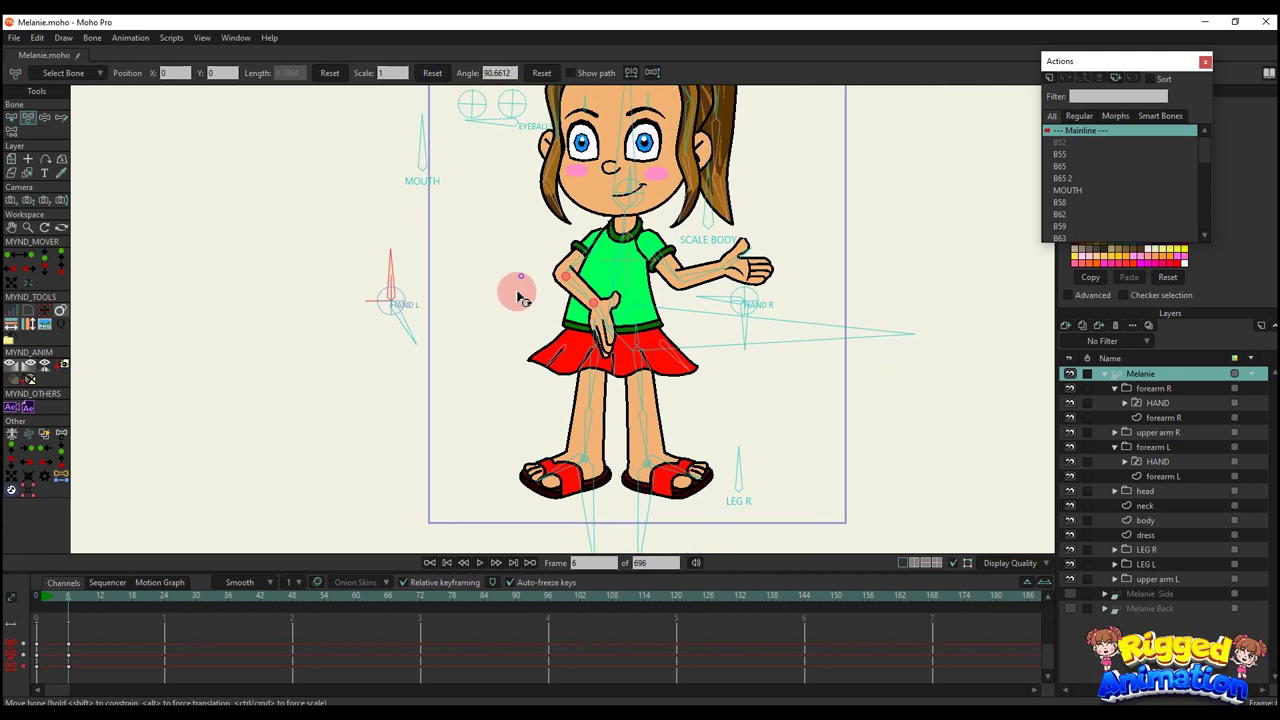
Lower both arms to the character's sides and turn the left hand with the HAND L bones
{"action": "mouse_move", "coordinate": [582, 266]}
{"action": "left_mouse_down"}
{"action": "mouse_move", "coordinate": [536, 252]}
{"action": "mouse_move", "coordinate": [588, 270]}
{"action": "mouse_move", "coordinate": [577, 267]}
{"action": "left_mouse_up"}
{"action": "left_click_drag", "start_coordinate": [706, 277], "coordinate": [742, 241]}
{"action": "scroll", "coordinate": [720, 284], "scroll_direction": "up", "scroll_amount": 3}
{"action": "left_click_drag", "start_coordinate": [594, 264], "coordinate": [653, 313]}
{"action": "scroll", "coordinate": [587, 260], "scroll_direction": "down", "scroll_amount": 6}
{"action": "scroll", "coordinate": [587, 258], "scroll_direction": "up", "scroll_amount": 3}
{"action": "left_click_drag", "start_coordinate": [573, 325], "coordinate": [258, 360]}
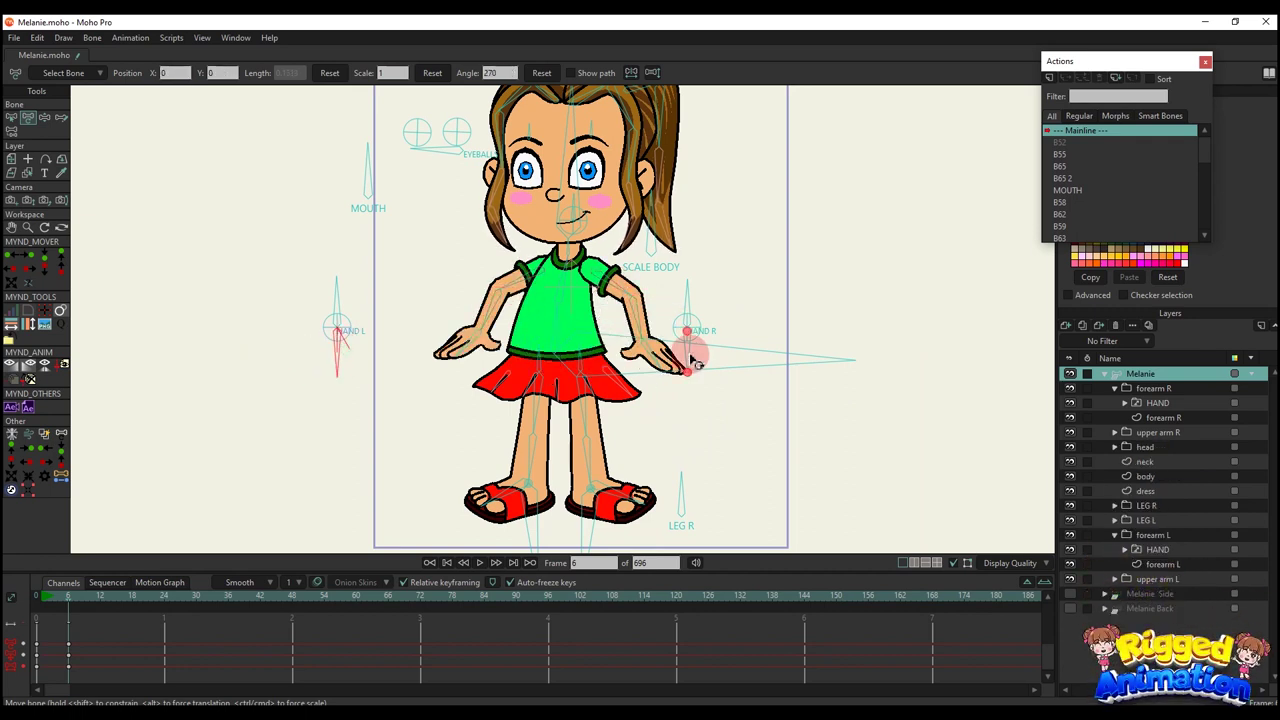
Bend the right arm inward so its hand rests against the side of the torso
{"action": "left_click_drag", "start_coordinate": [689, 356], "coordinate": [714, 352]}
{"action": "scroll", "coordinate": [648, 313], "scroll_direction": "up", "scroll_amount": 2}
{"action": "left_click_drag", "start_coordinate": [637, 322], "coordinate": [689, 371]}
{"action": "scroll", "coordinate": [523, 323], "scroll_direction": "up", "scroll_amount": 1}
{"action": "left_click_drag", "start_coordinate": [612, 340], "coordinate": [573, 339]}
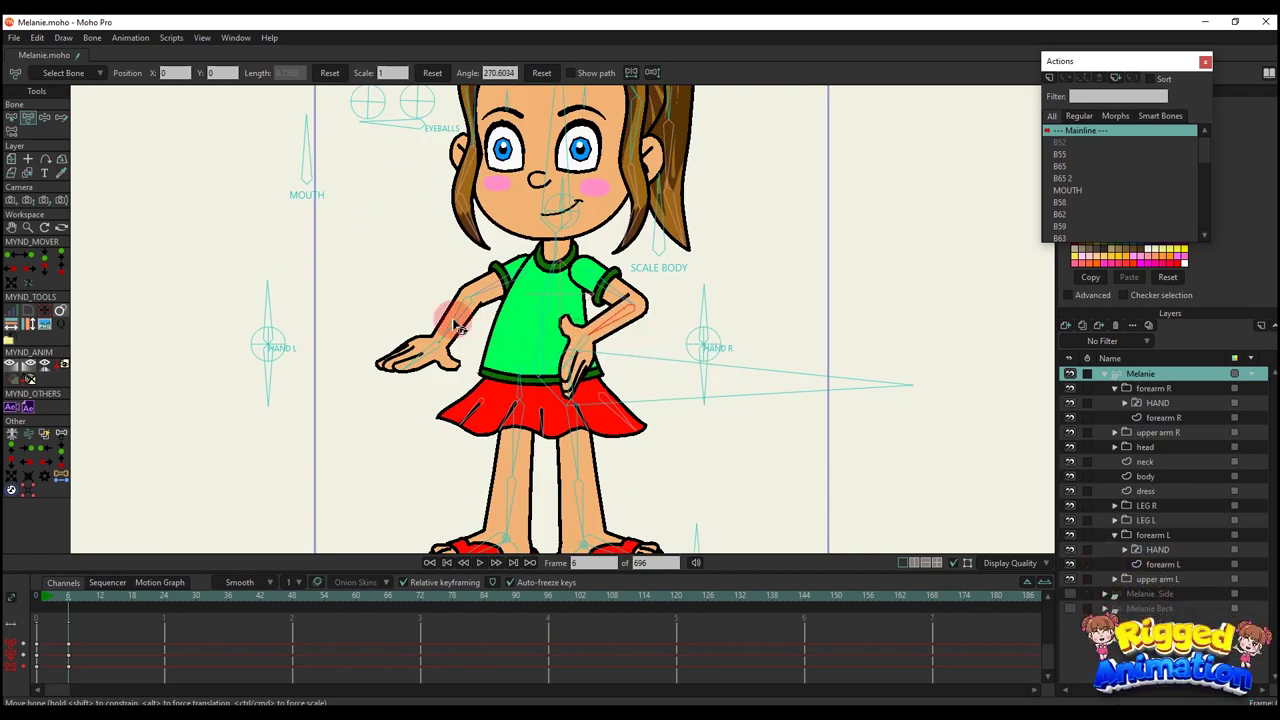
Swing the right arm back out to the side, readjust the left forearm and shift the hip bone slightly
{"action": "left_click_drag", "start_coordinate": [453, 324], "coordinate": [503, 343]}
{"action": "left_click_drag", "start_coordinate": [617, 322], "coordinate": [656, 333]}
{"action": "left_click_drag", "start_coordinate": [482, 323], "coordinate": [452, 323]}
{"action": "left_click", "coordinate": [708, 386]}
{"action": "left_click_drag", "start_coordinate": [724, 381], "coordinate": [743, 366]}
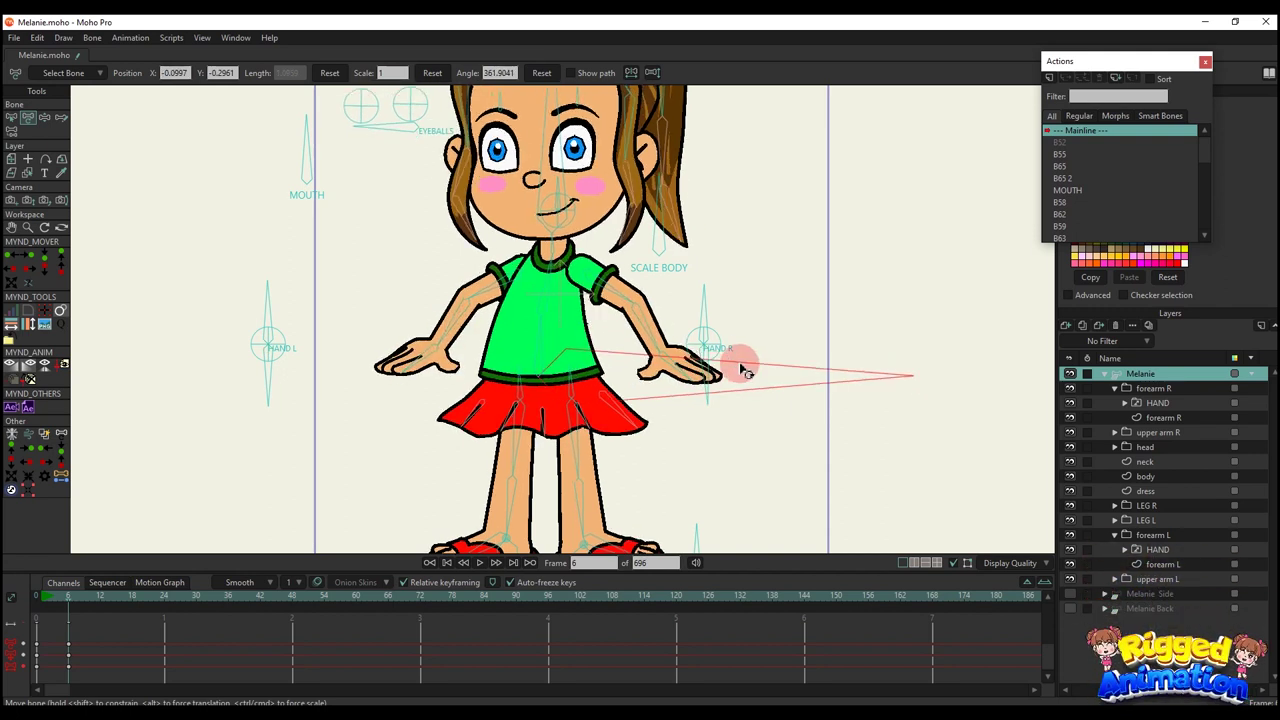
Move the face and hand controls beside the character with the BONE control and shift the hips so the legs slant
{"action": "scroll", "coordinate": [504, 378], "scroll_direction": "down", "scroll_amount": 5}
{"action": "left_click_drag", "start_coordinate": [503, 180], "coordinate": [794, 193]}
{"action": "scroll", "coordinate": [562, 232], "scroll_direction": "up", "scroll_amount": 2}
{"action": "left_click_drag", "start_coordinate": [524, 262], "coordinate": [572, 347]}
{"action": "scroll", "coordinate": [519, 343], "scroll_direction": "up", "scroll_amount": 2}
{"action": "scroll", "coordinate": [507, 344], "scroll_direction": "down", "scroll_amount": 3}
{"action": "key", "text": "z"}
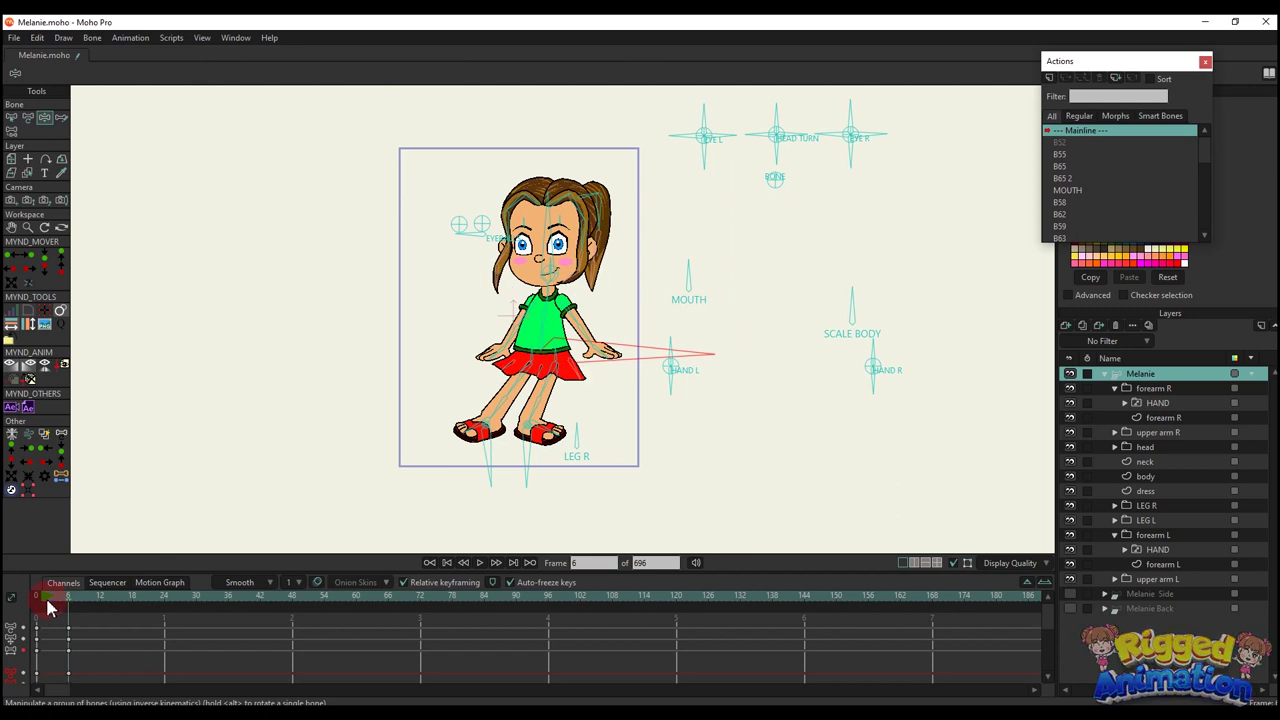
Play the posed animation from the start, stop it and delete all keyframes from the timeline
{"action": "left_click", "coordinate": [46, 600]}
{"action": "key", "text": "space"}
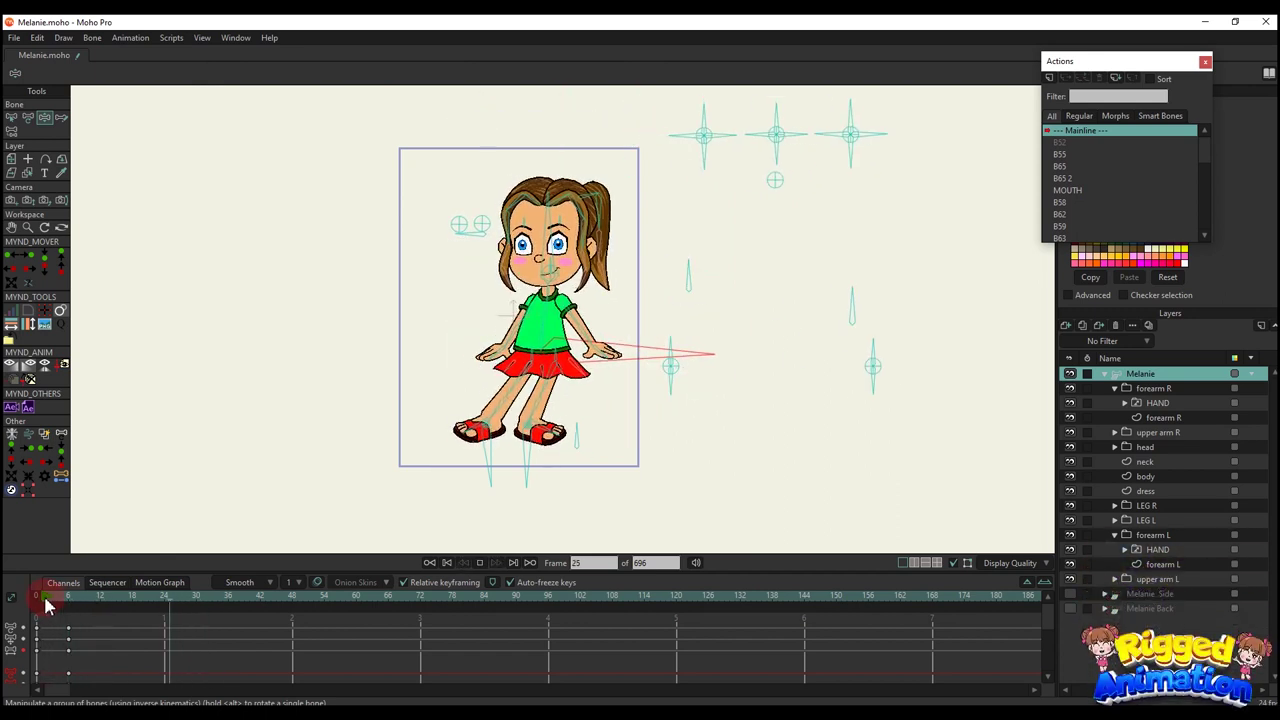
{"action": "key", "text": "space"}
{"action": "left_click_drag", "start_coordinate": [121, 667], "coordinate": [11, 560]}
{"action": "key", "text": "Delete"}
Insert the WALK action at frame 1 and play the walk cycle
{"action": "scroll", "coordinate": [1098, 168], "scroll_direction": "down", "scroll_amount": 2}
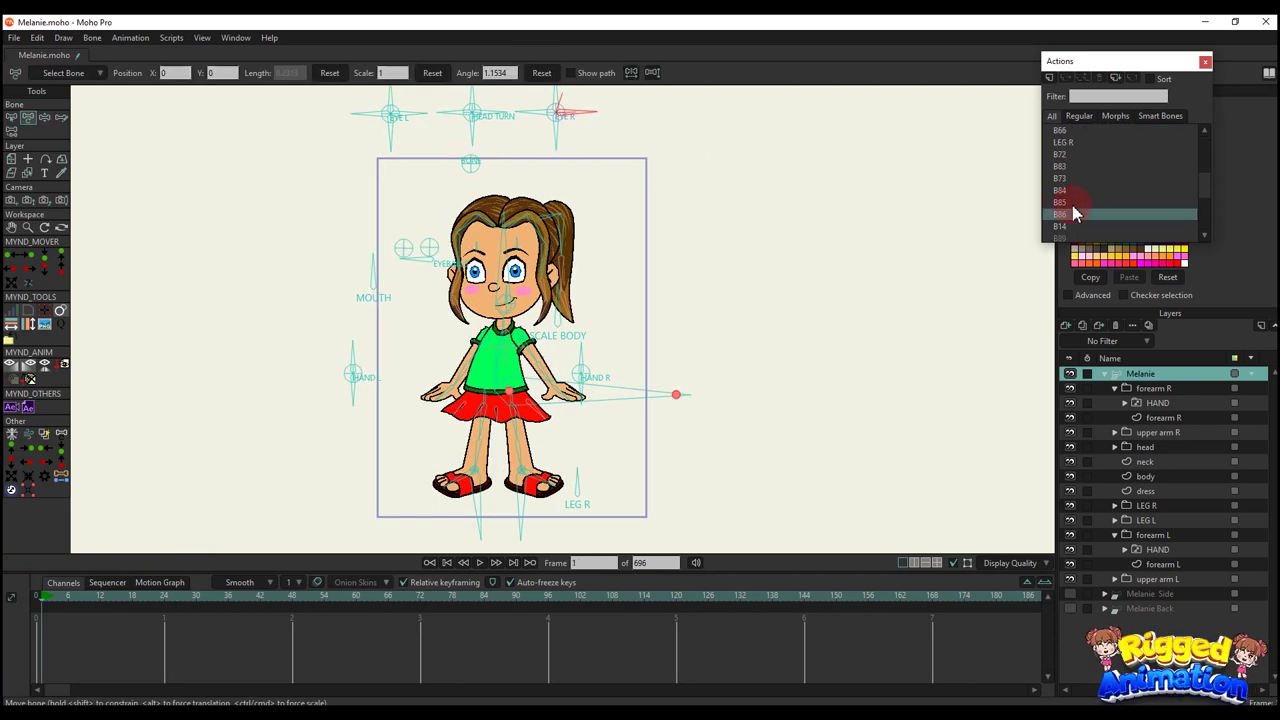
{"action": "scroll", "coordinate": [1072, 207], "scroll_direction": "down", "scroll_amount": 4}
{"action": "left_click", "coordinate": [1072, 213]}
{"action": "left_click", "coordinate": [1066, 79]}
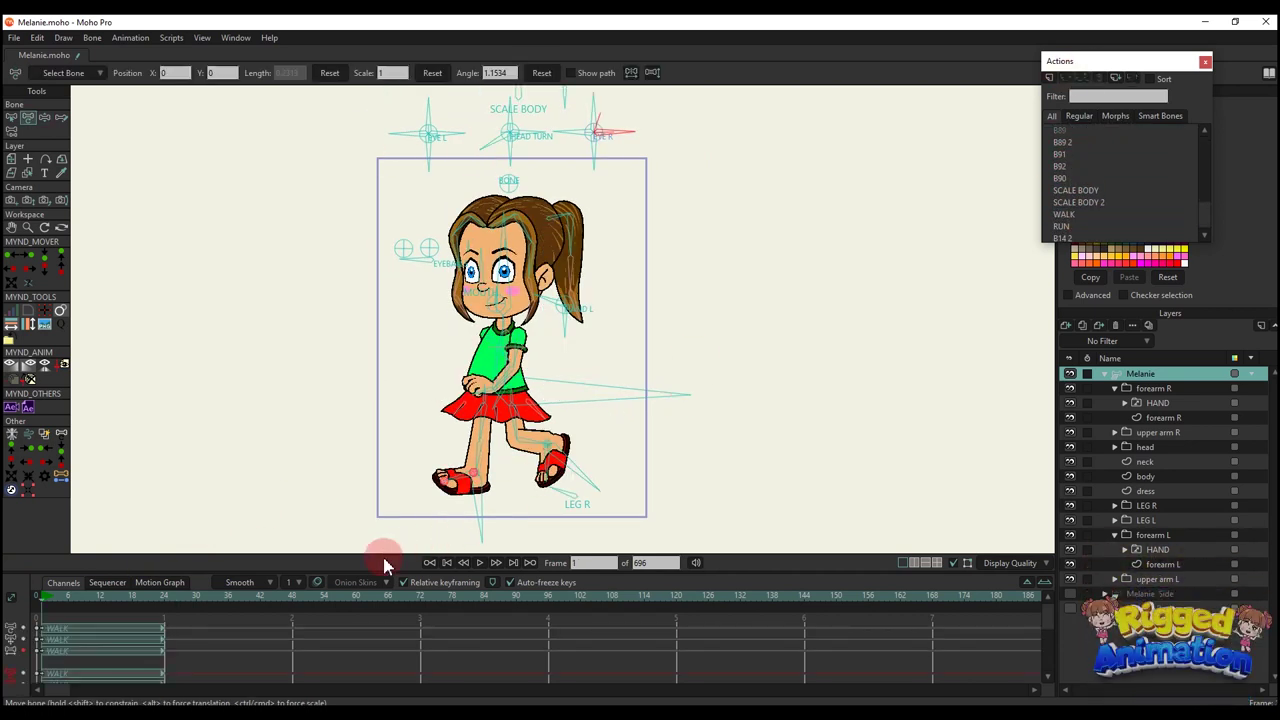
{"action": "key", "text": "space"}
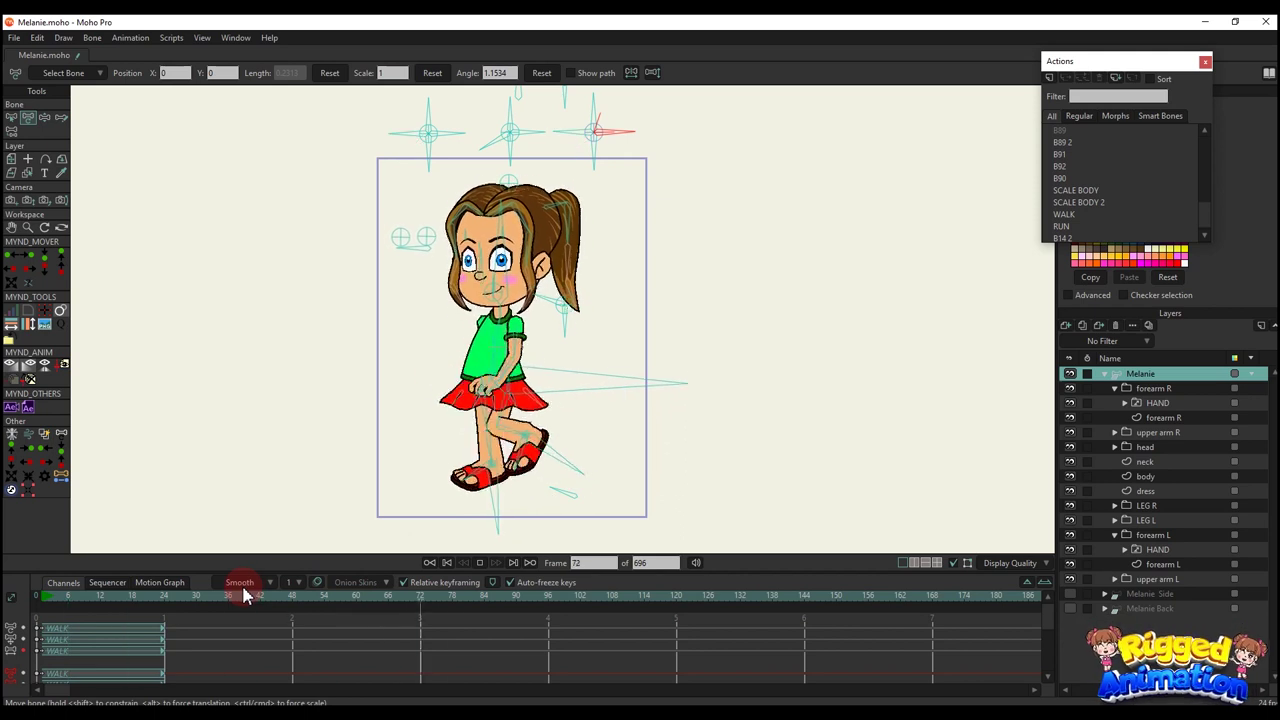
Stop at frame 96, choose the RUN action and play the animation
{"action": "left_click", "coordinate": [549, 607]}
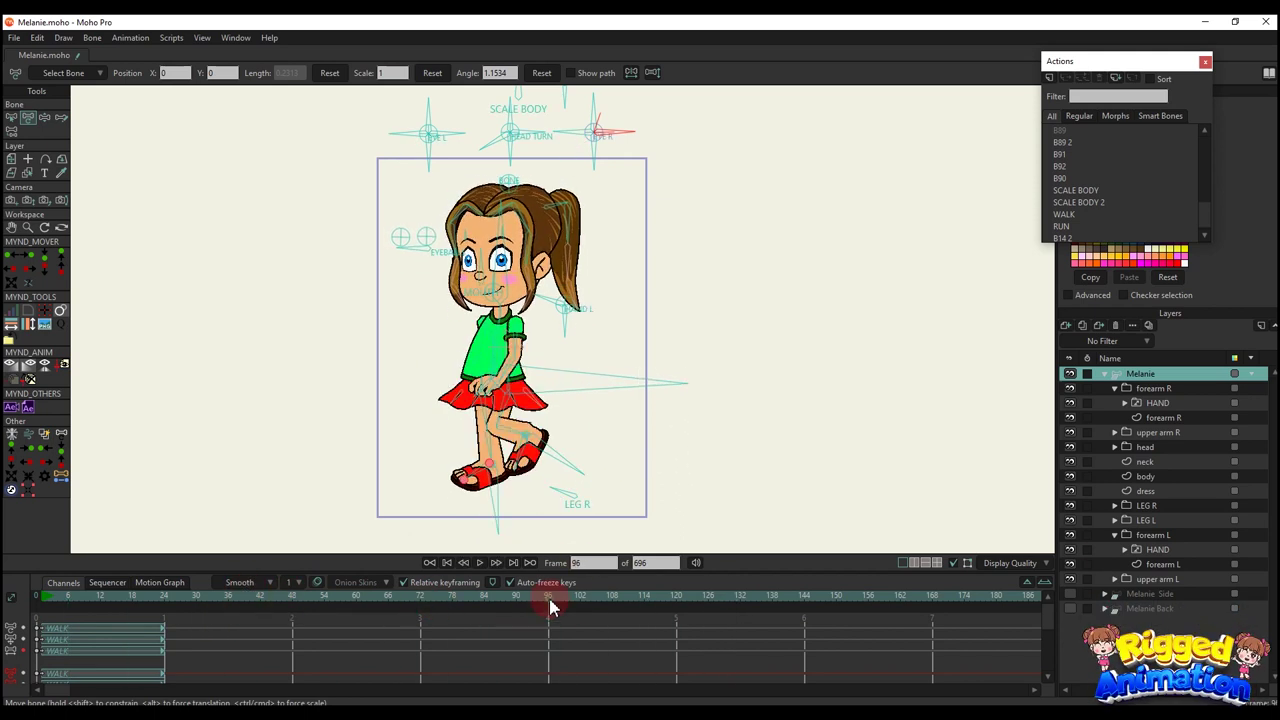
{"action": "left_click", "coordinate": [1088, 224]}
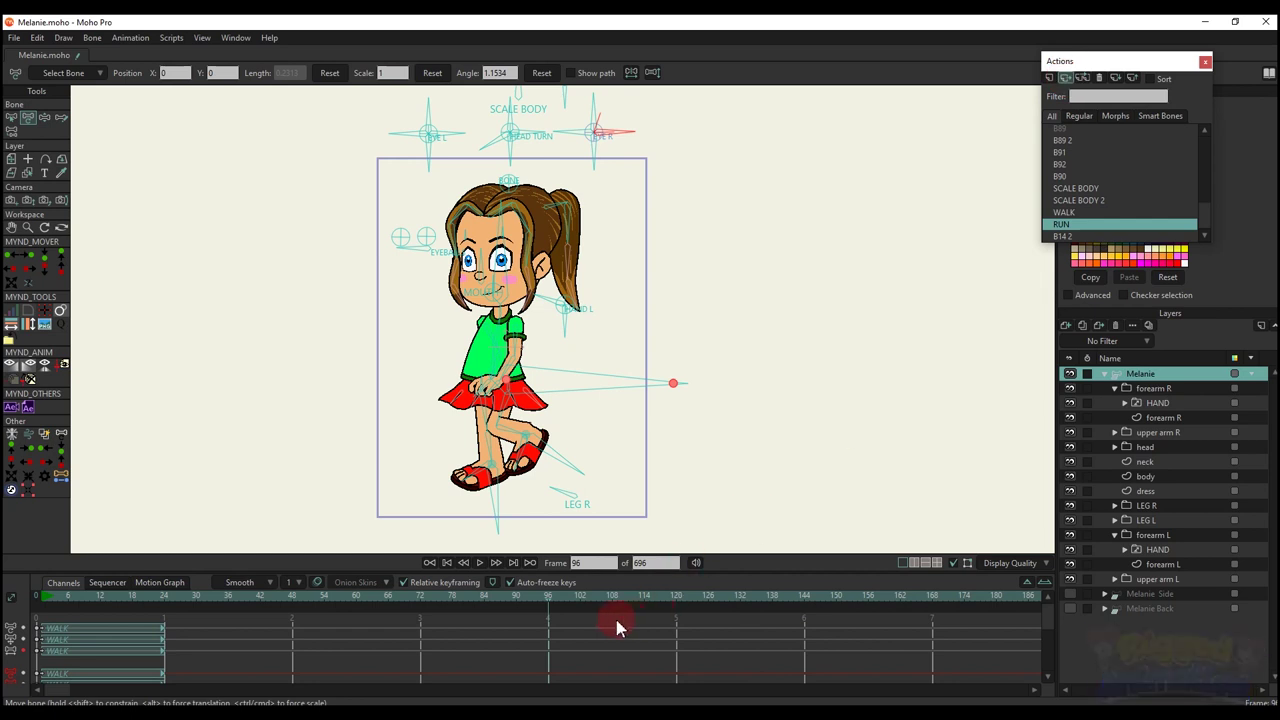
{"action": "key", "text": "space"}
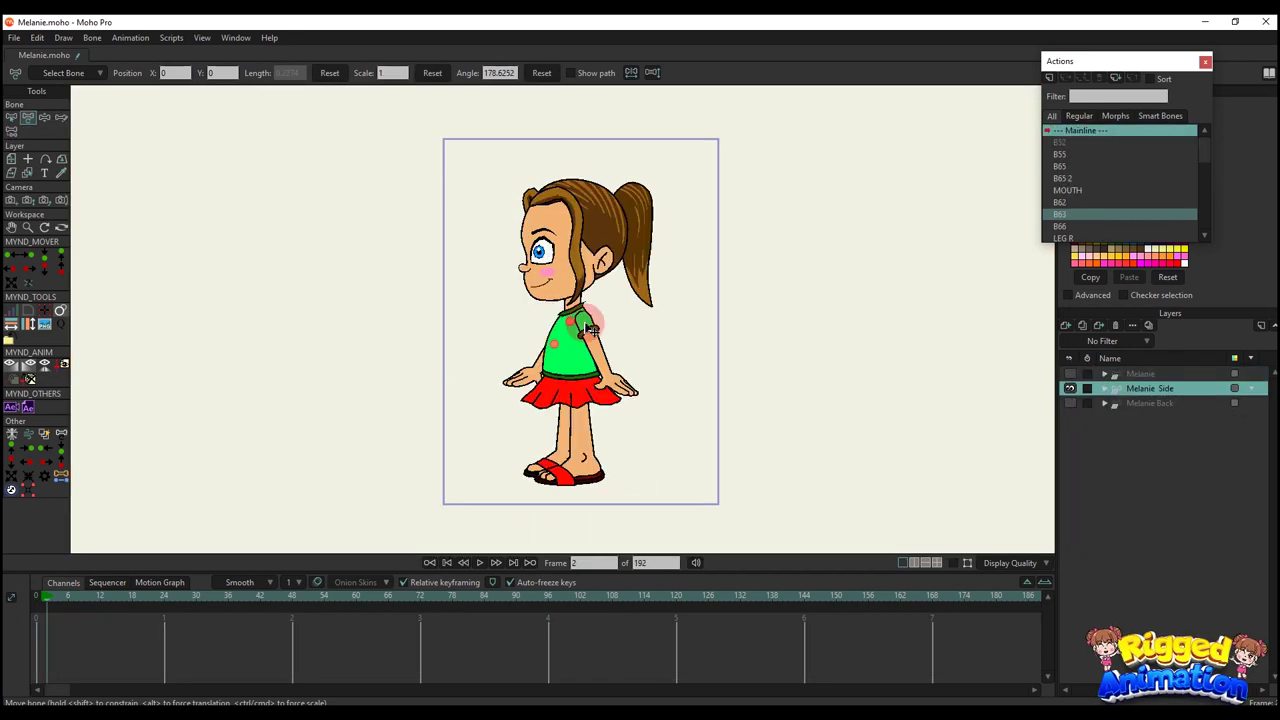
Reshape the side-view character's eyelids into angry and worried looks with the EYE R bones
{"action": "left_click", "coordinate": [656, 341]}
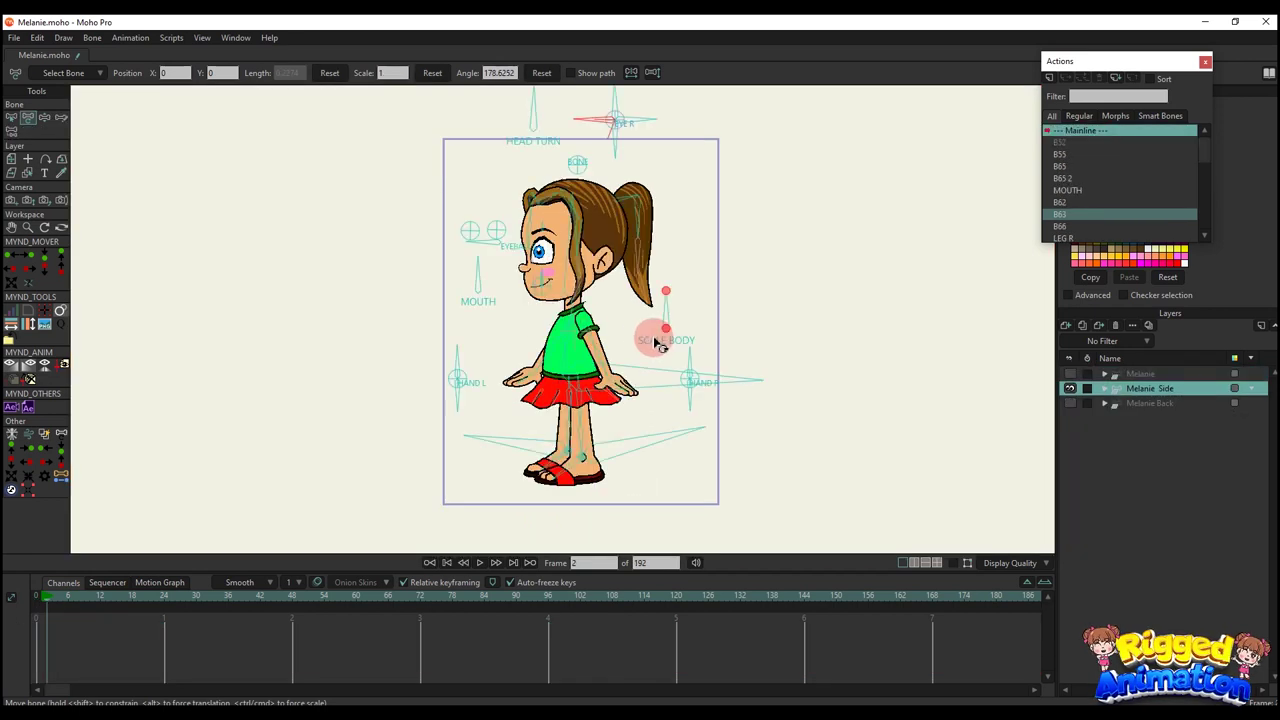
{"action": "scroll", "coordinate": [558, 179], "scroll_direction": "up", "scroll_amount": 2}
{"action": "scroll", "coordinate": [580, 170], "scroll_direction": "down", "scroll_amount": 1}
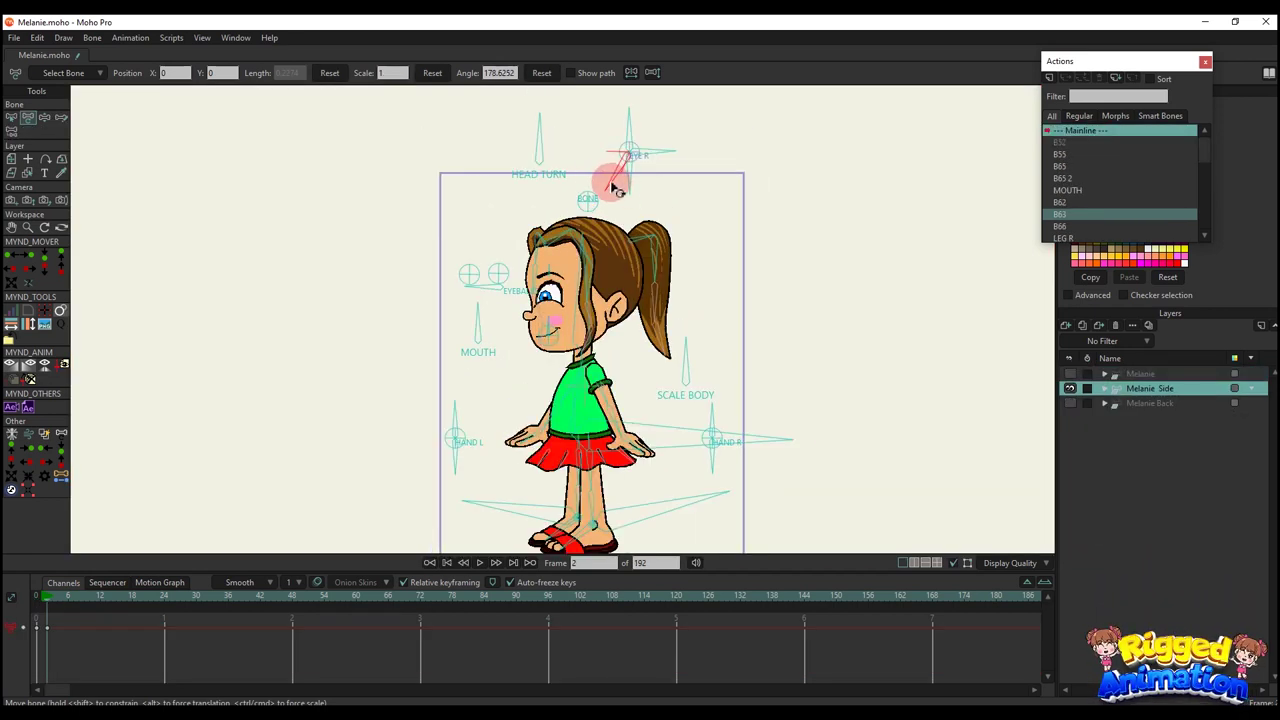
{"action": "scroll", "coordinate": [610, 150], "scroll_direction": "up", "scroll_amount": 2}
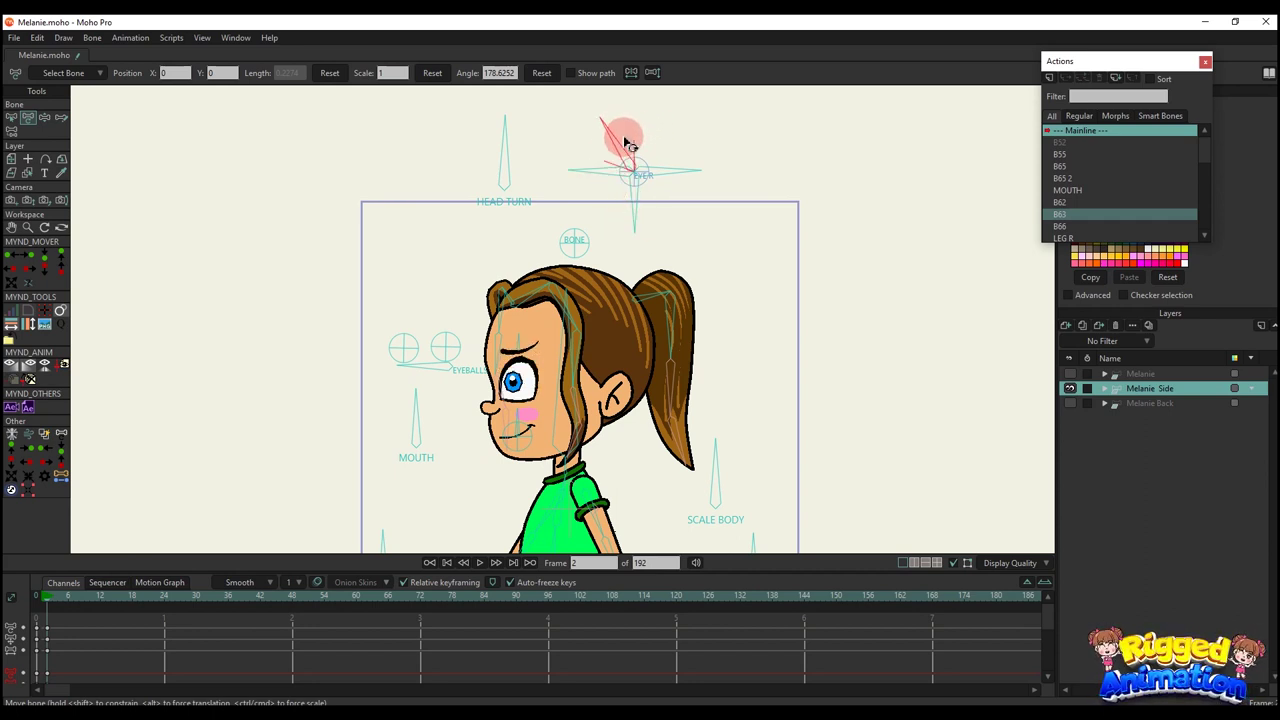
{"action": "left_click_drag", "start_coordinate": [627, 143], "coordinate": [601, 181]}
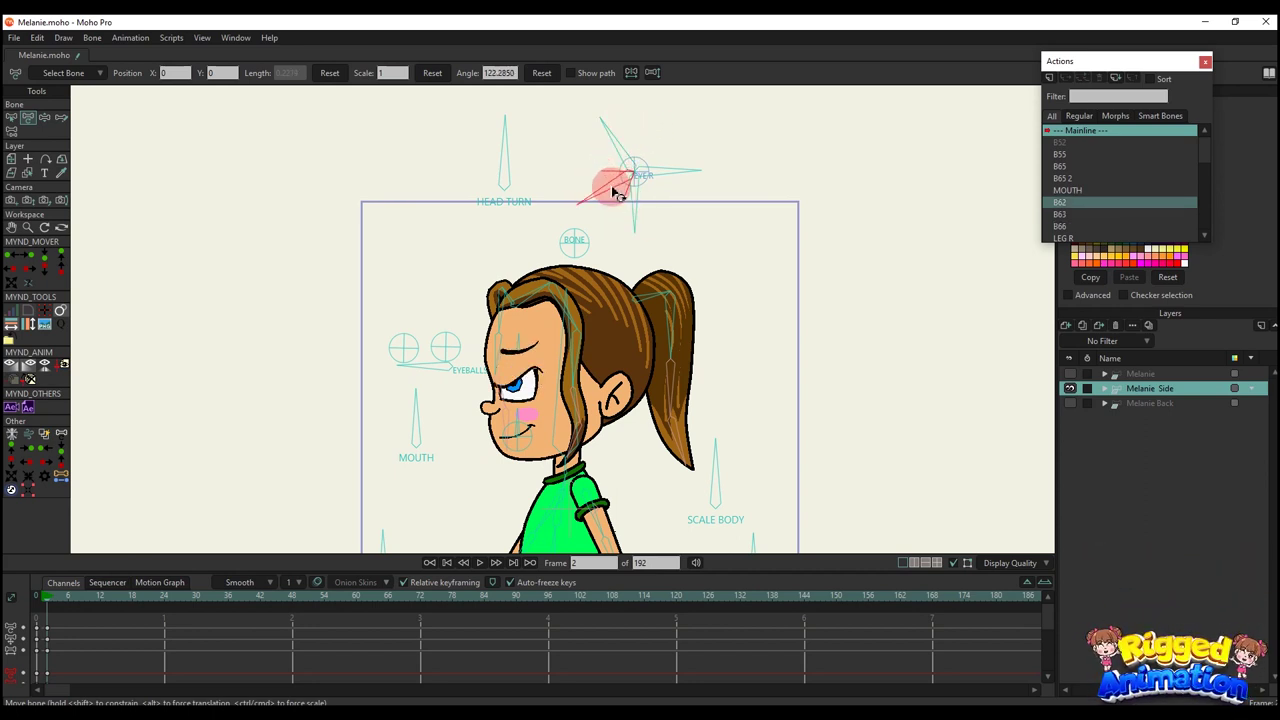
{"action": "left_click_drag", "start_coordinate": [627, 204], "coordinate": [630, 204]}
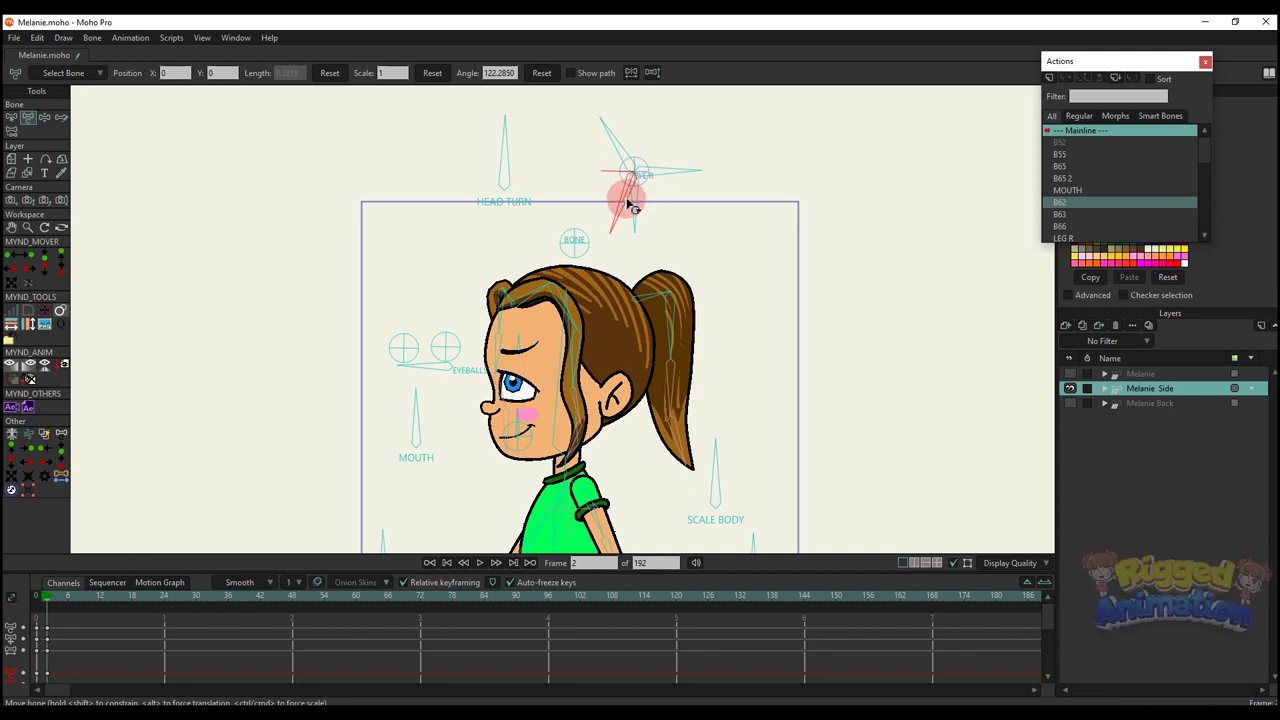
Move the side-view eyebrow above the eye and narrow the eyelids with the EYE R bones
{"action": "scroll", "coordinate": [506, 331], "scroll_direction": "up", "scroll_amount": 2}
{"action": "left_click_drag", "start_coordinate": [530, 366], "coordinate": [500, 289]}
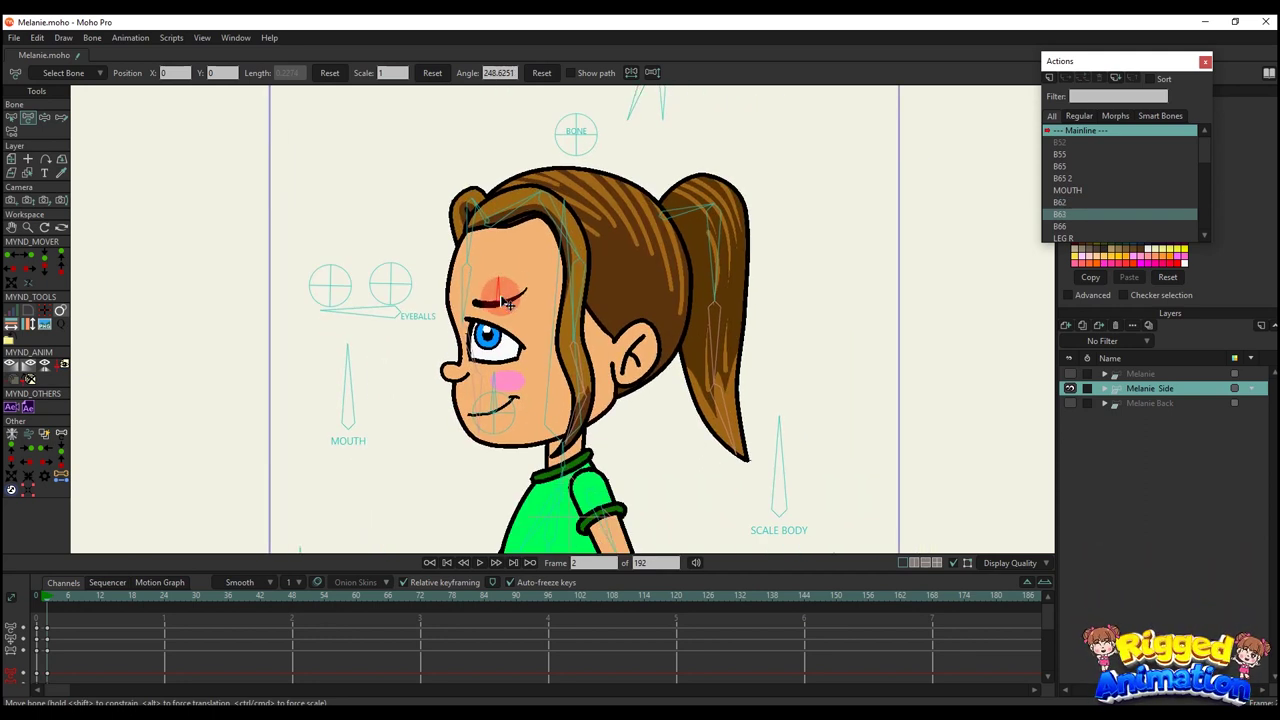
{"action": "scroll", "coordinate": [507, 303], "scroll_direction": "down", "scroll_amount": 2}
{"action": "left_click", "coordinate": [596, 170]}
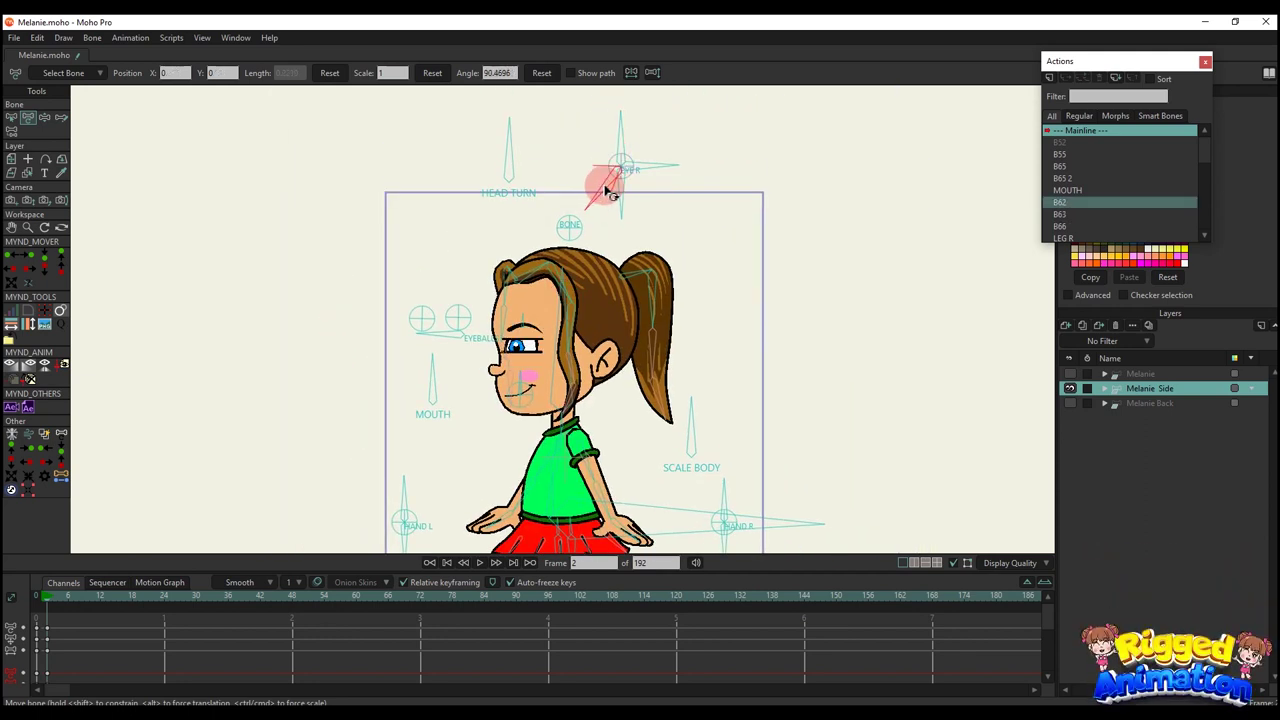
{"action": "left_click_drag", "start_coordinate": [610, 139], "coordinate": [606, 134]}
{"action": "scroll", "coordinate": [543, 273], "scroll_direction": "up", "scroll_amount": 2}
{"action": "scroll", "coordinate": [552, 317], "scroll_direction": "down", "scroll_amount": 2}
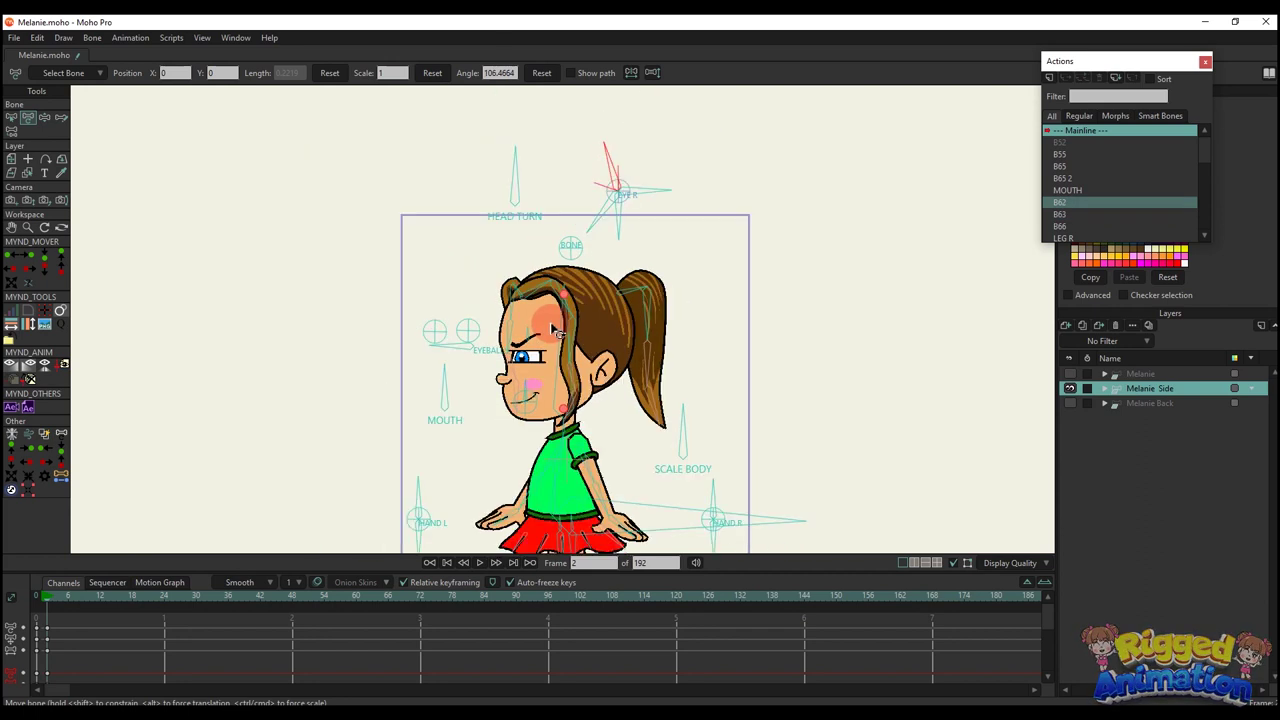
Test the bones around the side-view face and delete the eye and brow pose keyframes
{"action": "left_click_drag", "start_coordinate": [552, 317], "coordinate": [553, 346]}
{"action": "left_click_drag", "start_coordinate": [536, 238], "coordinate": [531, 210]}
{"action": "left_click_drag", "start_coordinate": [97, 634], "coordinate": [44, 620]}
{"action": "key", "text": "Delete"}
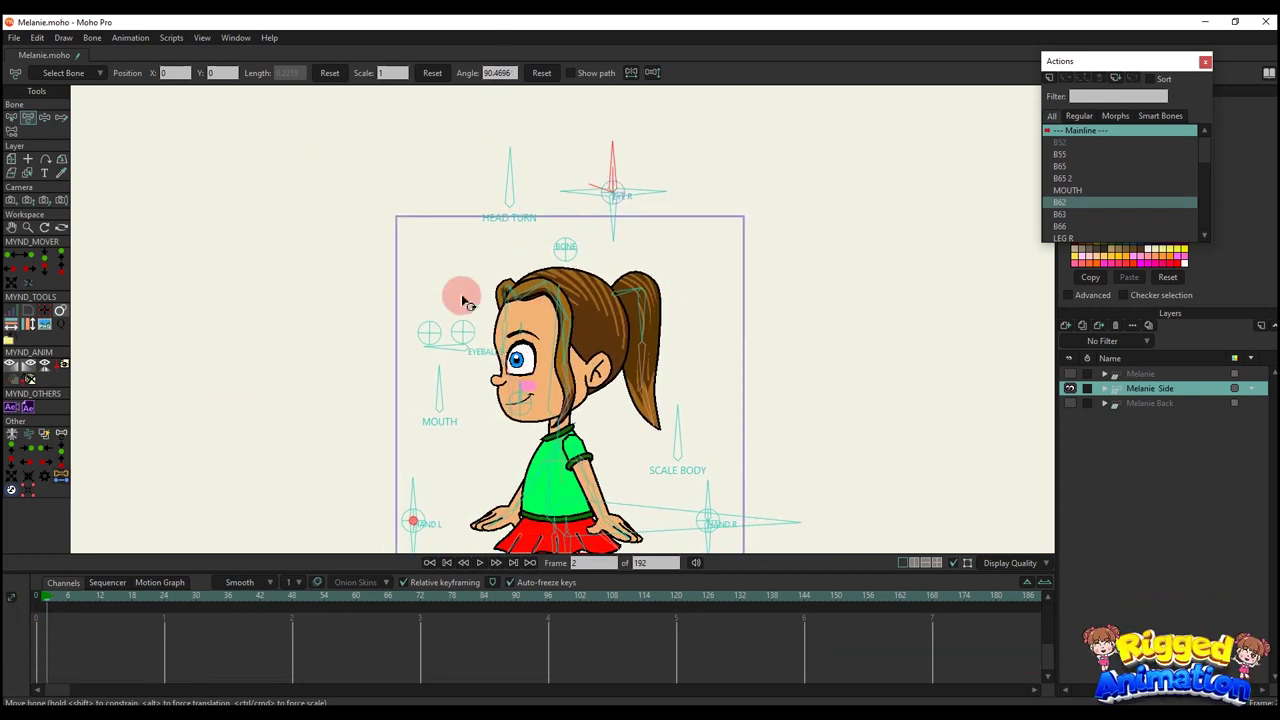
Shrink the side-view pupil with the EYE R bone, and delete the resulting keyframes
{"action": "scroll", "coordinate": [508, 251], "scroll_direction": "up", "scroll_amount": 1}
{"action": "left_click", "coordinate": [662, 182]}
{"action": "left_click_drag", "start_coordinate": [668, 183], "coordinate": [649, 134]}
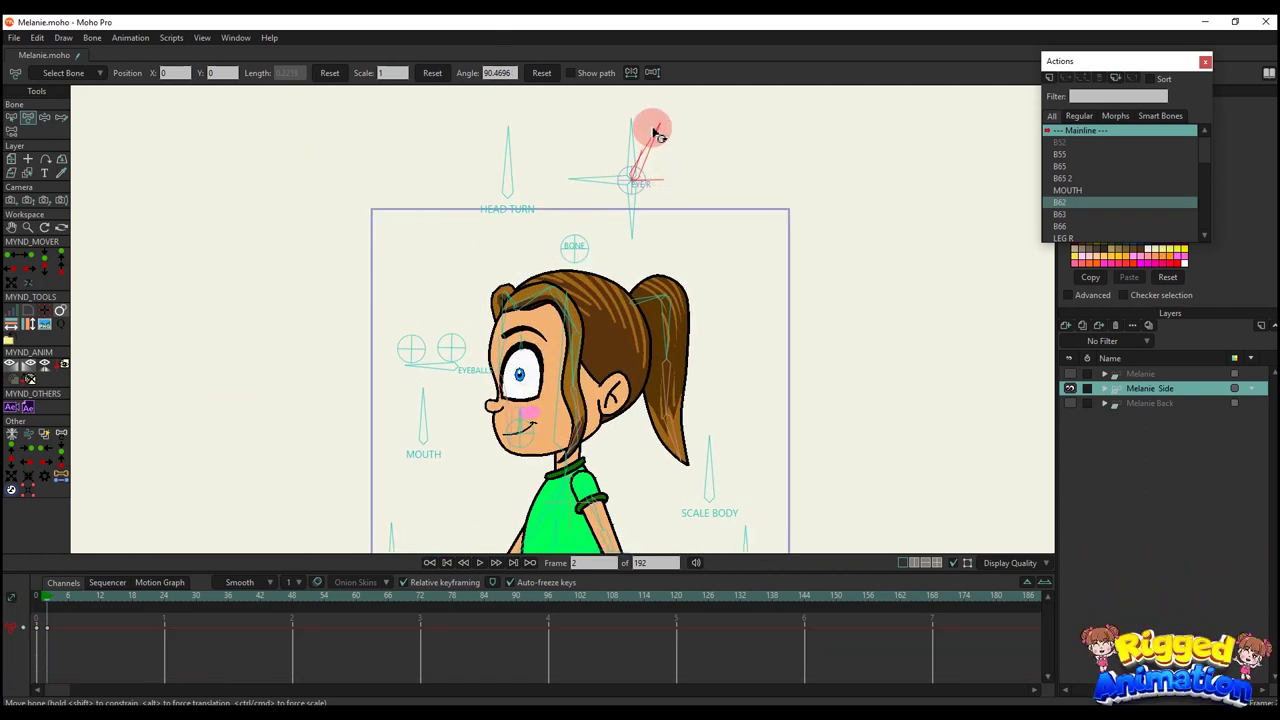
{"action": "left_click_drag", "start_coordinate": [100, 680], "coordinate": [5, 562]}
{"action": "key", "text": "Delete"}
Switch the side-view pupil between dollar sign, heart and shiny shapes with the EYE R bone while playing the timeline
{"action": "scroll", "coordinate": [582, 241], "scroll_direction": "up", "scroll_amount": 2}
{"action": "left_click", "coordinate": [645, 219]}
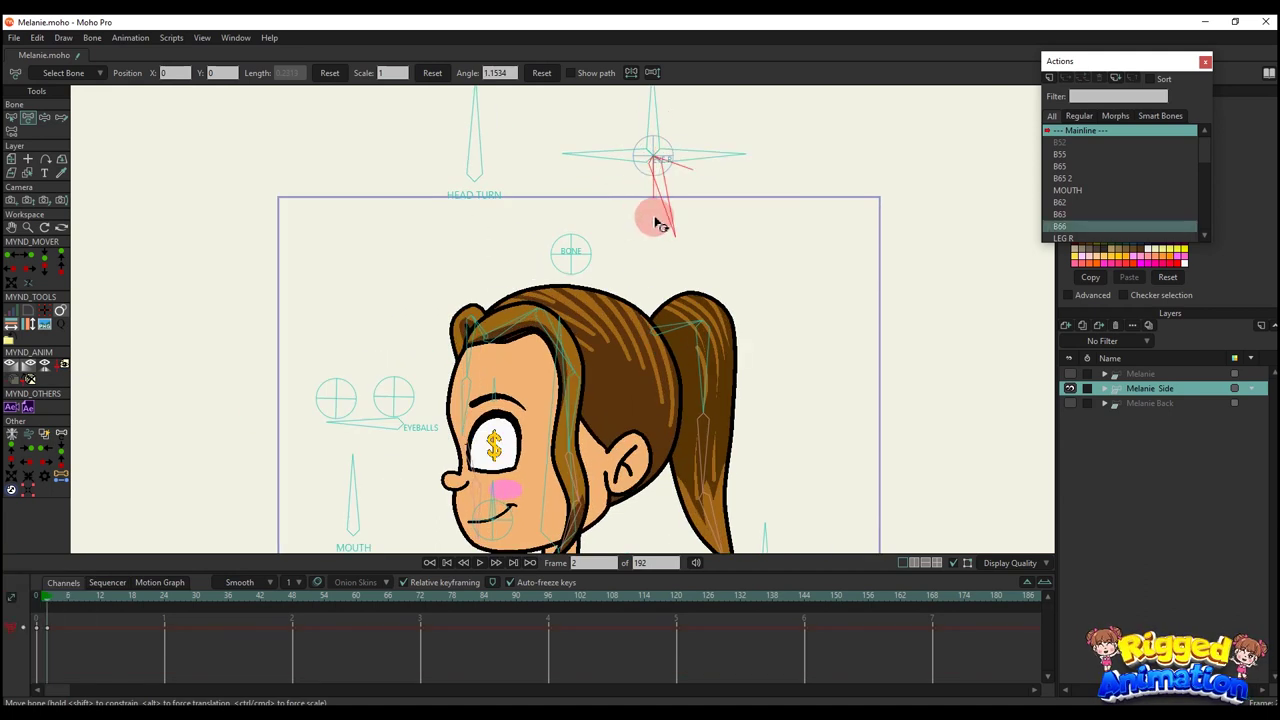
{"action": "left_click", "coordinate": [664, 213]}
{"action": "key", "text": "space"}
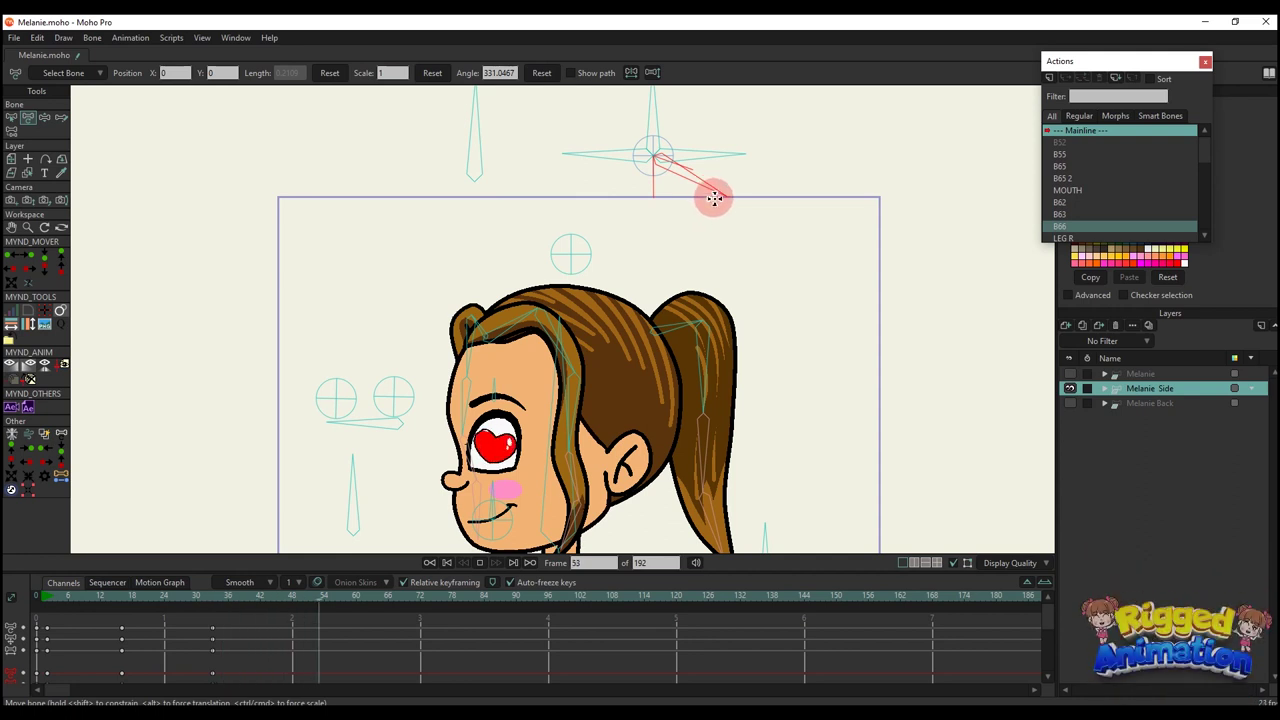
{"action": "key", "text": "space"}
{"action": "scroll", "coordinate": [692, 261], "scroll_direction": "down", "scroll_amount": 2}
{"action": "scroll", "coordinate": [692, 261], "scroll_direction": "up", "scroll_amount": 1}
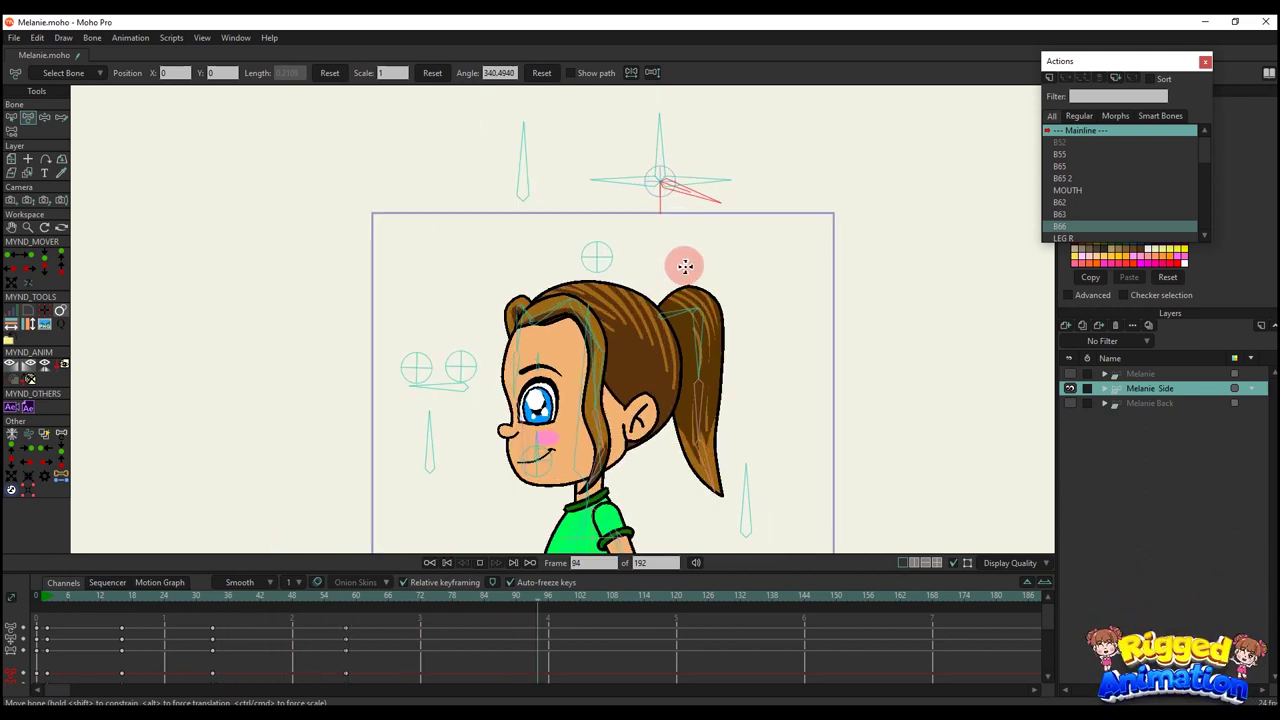
{"action": "key", "text": "space"}
Delete the pupil-shape keyframes from the timeline and go to frame 3
{"action": "scroll", "coordinate": [431, 660], "scroll_direction": "down", "scroll_amount": 3}
{"action": "left_click_drag", "start_coordinate": [431, 670], "coordinate": [35, 574]}
{"action": "key", "text": "Delete"}
{"action": "left_click", "coordinate": [53, 598]}
At frame 0, remove the two round control bones above the side-view EYEBALLS bone
{"action": "scroll", "coordinate": [428, 348], "scroll_direction": "up", "scroll_amount": 2}
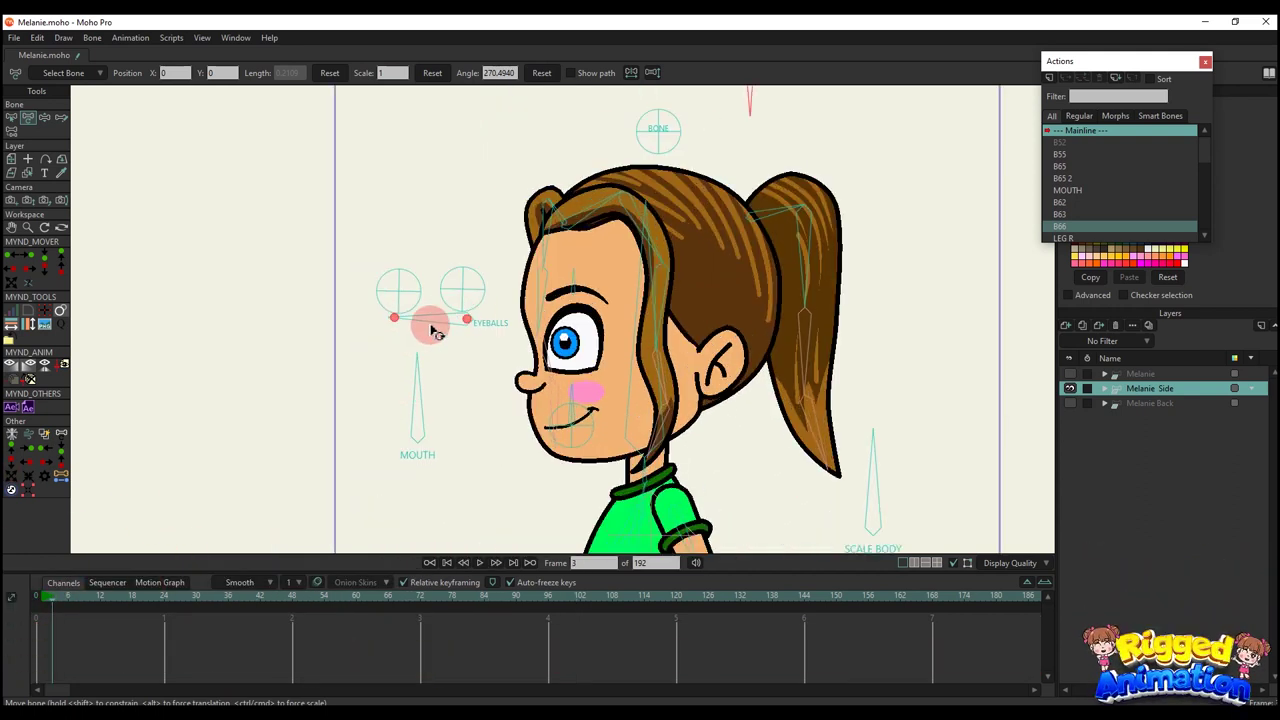
{"action": "left_click_drag", "start_coordinate": [5, 633], "coordinate": [16, 584]}
{"action": "left_click_drag", "start_coordinate": [302, 400], "coordinate": [260, 443]}
{"action": "key", "text": "b"}
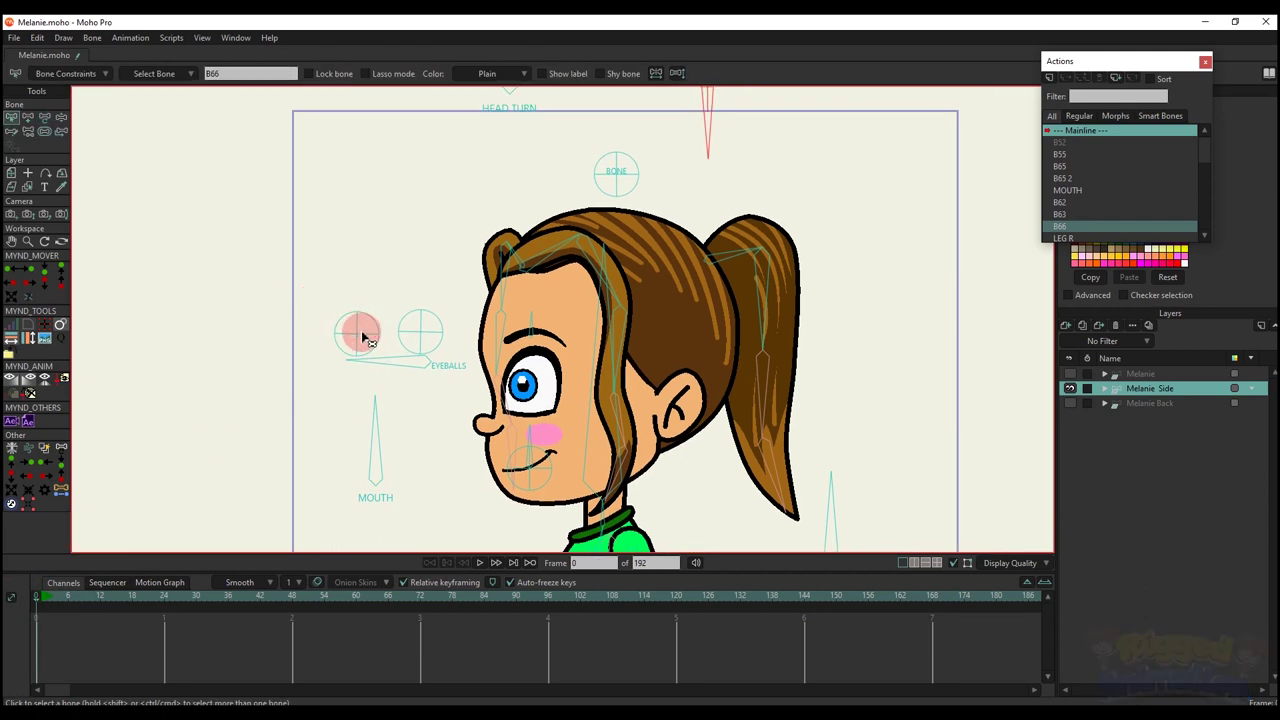
{"action": "scroll", "coordinate": [446, 375], "scroll_direction": "down", "scroll_amount": 2}
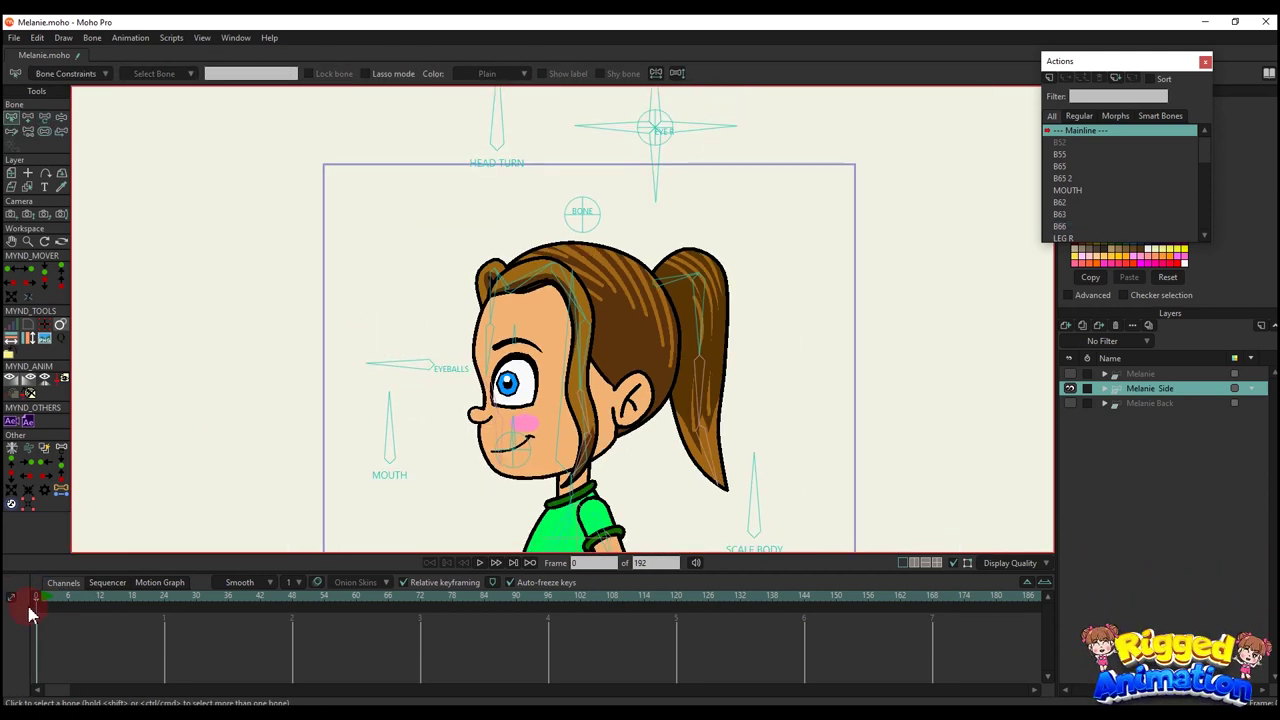
Go to frame 4, test moving the EYEBALLS bone and undo that move
{"action": "left_click", "coordinate": [57, 598]}
{"action": "scroll", "coordinate": [407, 348], "scroll_direction": "up", "scroll_amount": 3}
{"action": "key", "text": "t"}
{"action": "mouse_move", "coordinate": [437, 371]}
{"action": "left_mouse_down"}
{"action": "mouse_move", "coordinate": [440, 382]}
{"action": "mouse_move", "coordinate": [423, 357]}
{"action": "mouse_move", "coordinate": [462, 366]}
{"action": "left_mouse_up"}
{"action": "key", "text": "ctrl+z"}
Open the side-view mouth by rotating the MOUTH bone and adjust its shape with the bone on the face
{"action": "left_click_drag", "start_coordinate": [537, 458], "coordinate": [491, 383]}
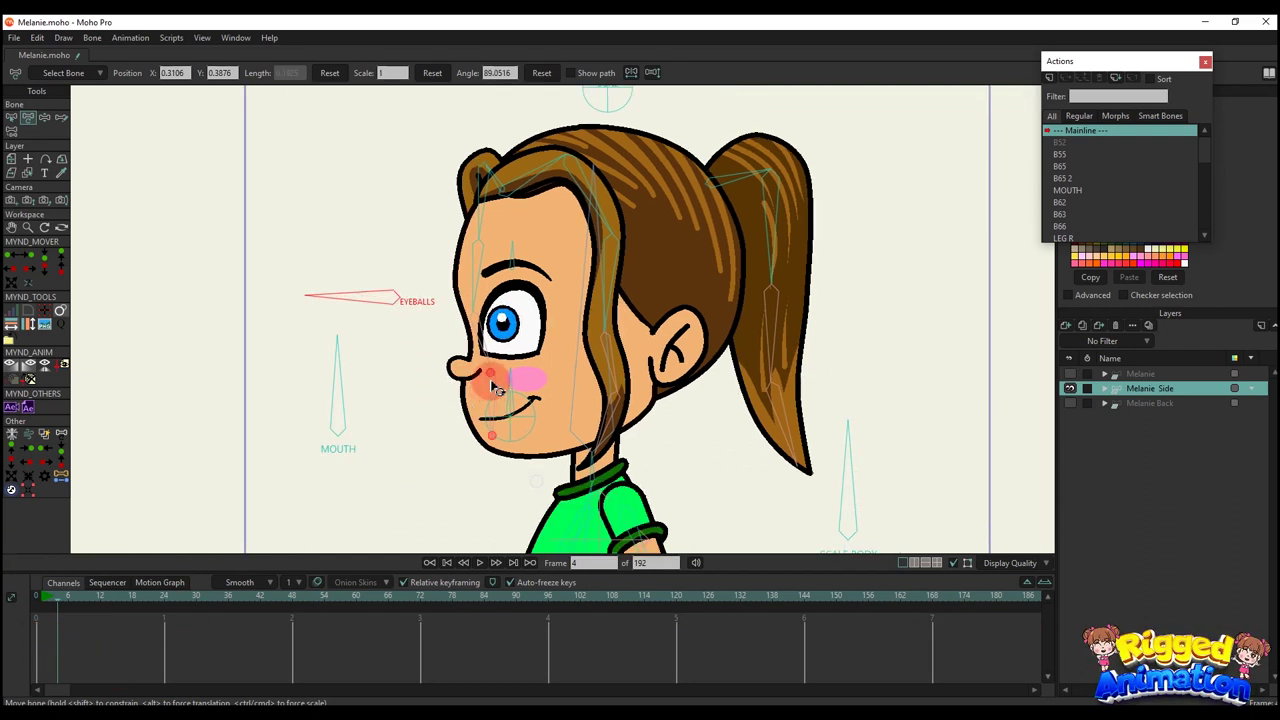
{"action": "scroll", "coordinate": [491, 383], "scroll_direction": "up", "scroll_amount": 1}
{"action": "left_click_drag", "start_coordinate": [310, 376], "coordinate": [254, 419]}
{"action": "scroll", "coordinate": [489, 404], "scroll_direction": "up", "scroll_amount": 1}
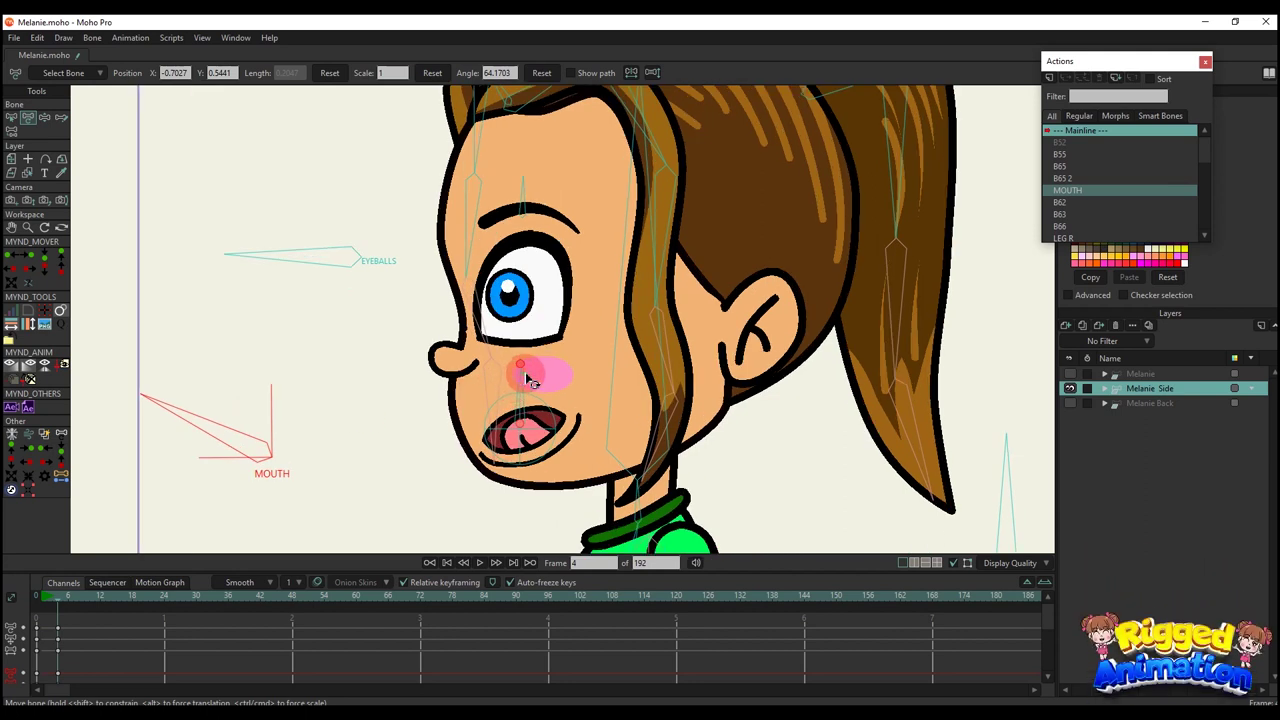
{"action": "mouse_move", "coordinate": [525, 373]}
{"action": "left_mouse_down"}
{"action": "mouse_move", "coordinate": [541, 377]}
{"action": "mouse_move", "coordinate": [529, 374]}
{"action": "left_mouse_up"}
Rotate the MOUTH bone to show gritted teeth and tilt the mouth with the bone on the face
{"action": "mouse_move", "coordinate": [218, 420]}
{"action": "left_mouse_down"}
{"action": "mouse_move", "coordinate": [229, 400]}
{"action": "mouse_move", "coordinate": [222, 408]}
{"action": "left_mouse_up"}
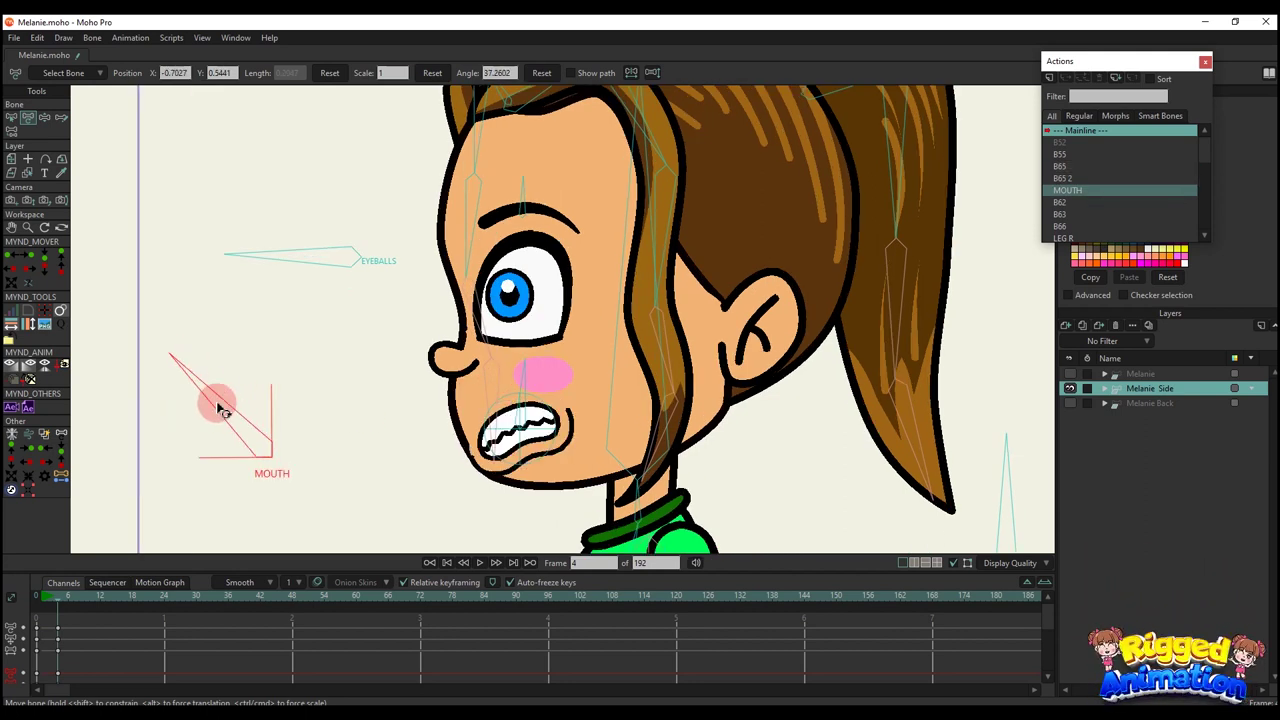
{"action": "left_click", "coordinate": [330, 375]}
{"action": "left_click_drag", "start_coordinate": [540, 383], "coordinate": [549, 388]}
{"action": "scroll", "coordinate": [556, 398], "scroll_direction": "down", "scroll_amount": 3}
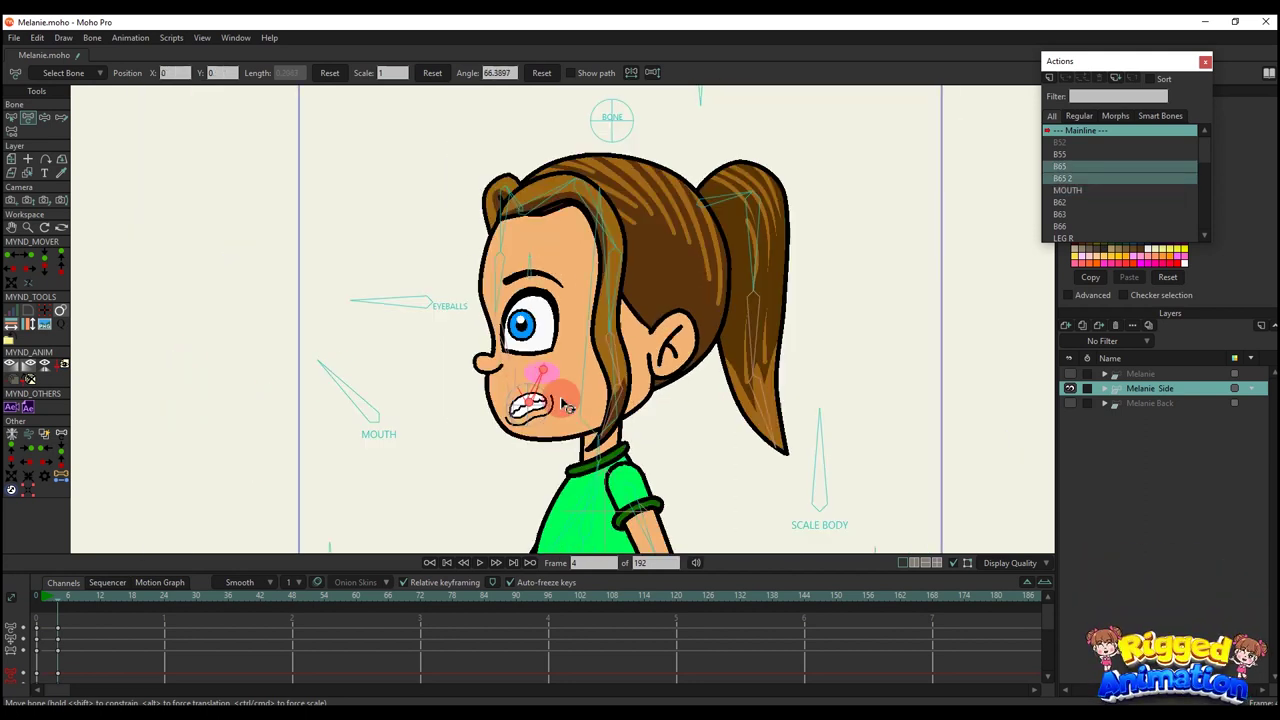
Pucker the side-view lips with the MOUTH bone and push them forward with the bone on the face
{"action": "scroll", "coordinate": [306, 420], "scroll_direction": "up", "scroll_amount": 2}
{"action": "left_click_drag", "start_coordinate": [262, 346], "coordinate": [208, 424]}
{"action": "scroll", "coordinate": [563, 322], "scroll_direction": "up", "scroll_amount": 1}
{"action": "left_click", "coordinate": [527, 314]}
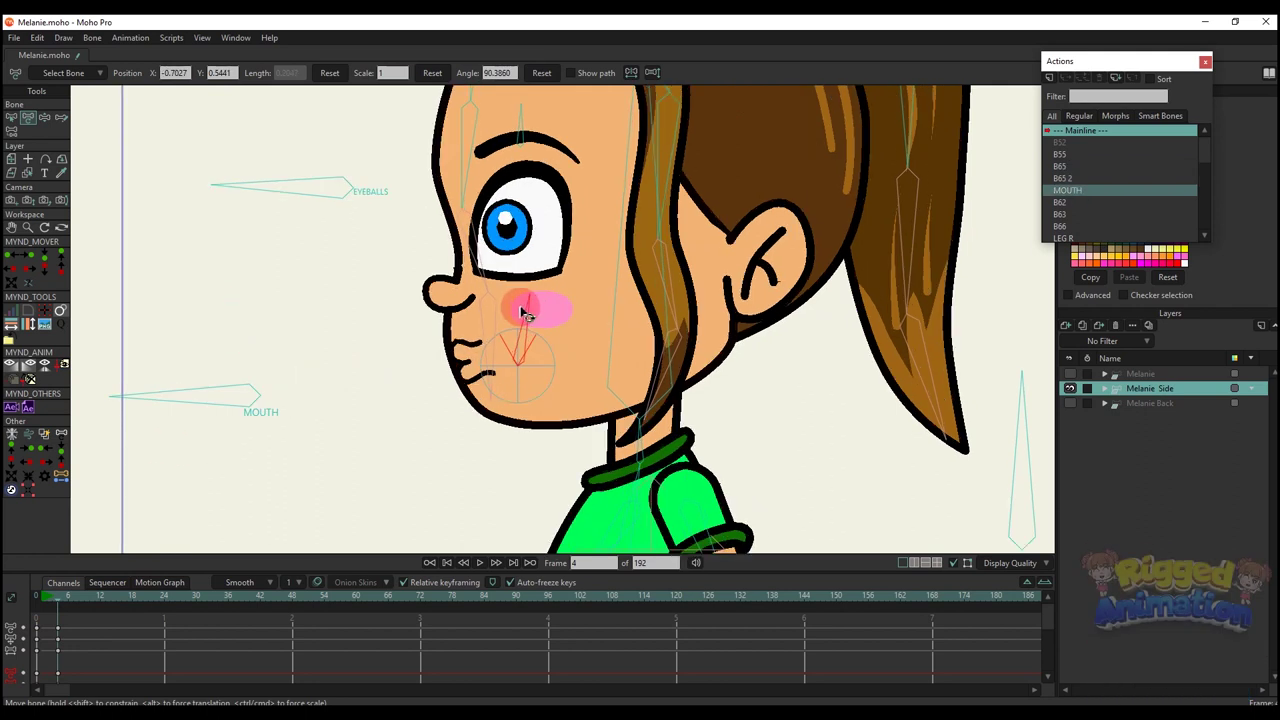
{"action": "left_click_drag", "start_coordinate": [498, 296], "coordinate": [449, 304]}
{"action": "scroll", "coordinate": [447, 314], "scroll_direction": "down", "scroll_amount": 4}
{"action": "scroll", "coordinate": [347, 360], "scroll_direction": "up", "scroll_amount": 2}
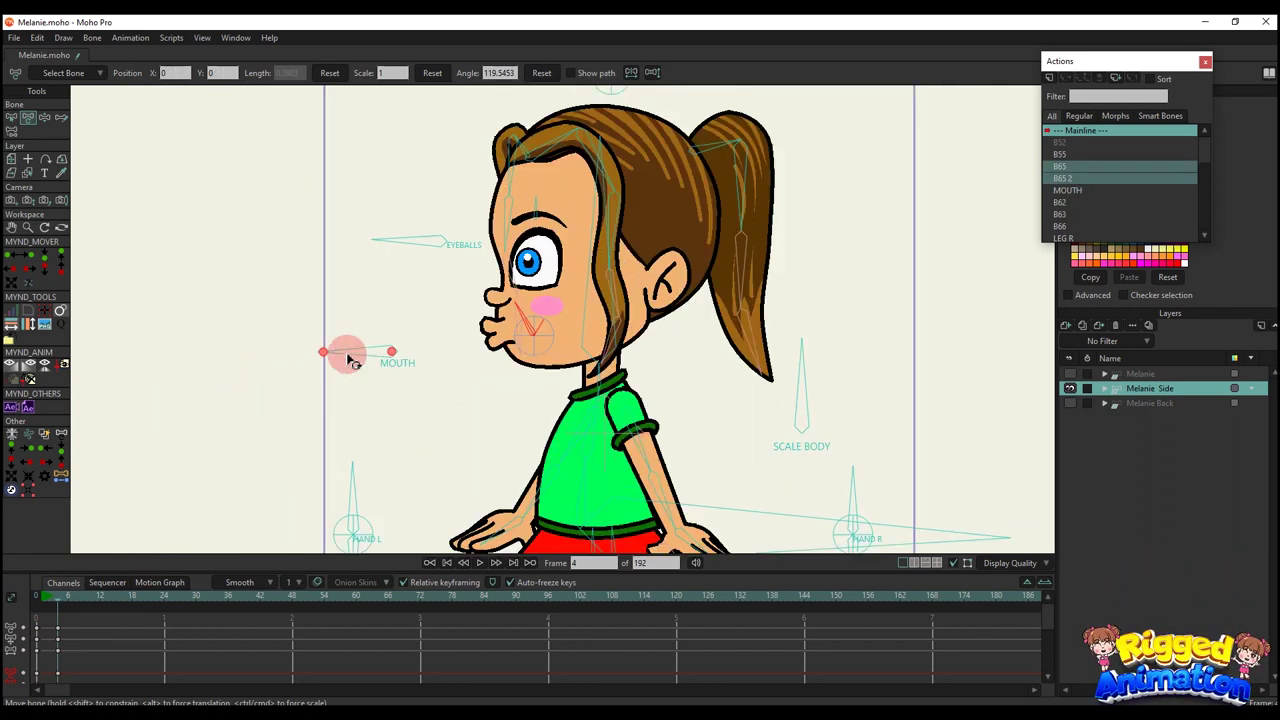
{"action": "scroll", "coordinate": [529, 310], "scroll_direction": "up", "scroll_amount": 1}
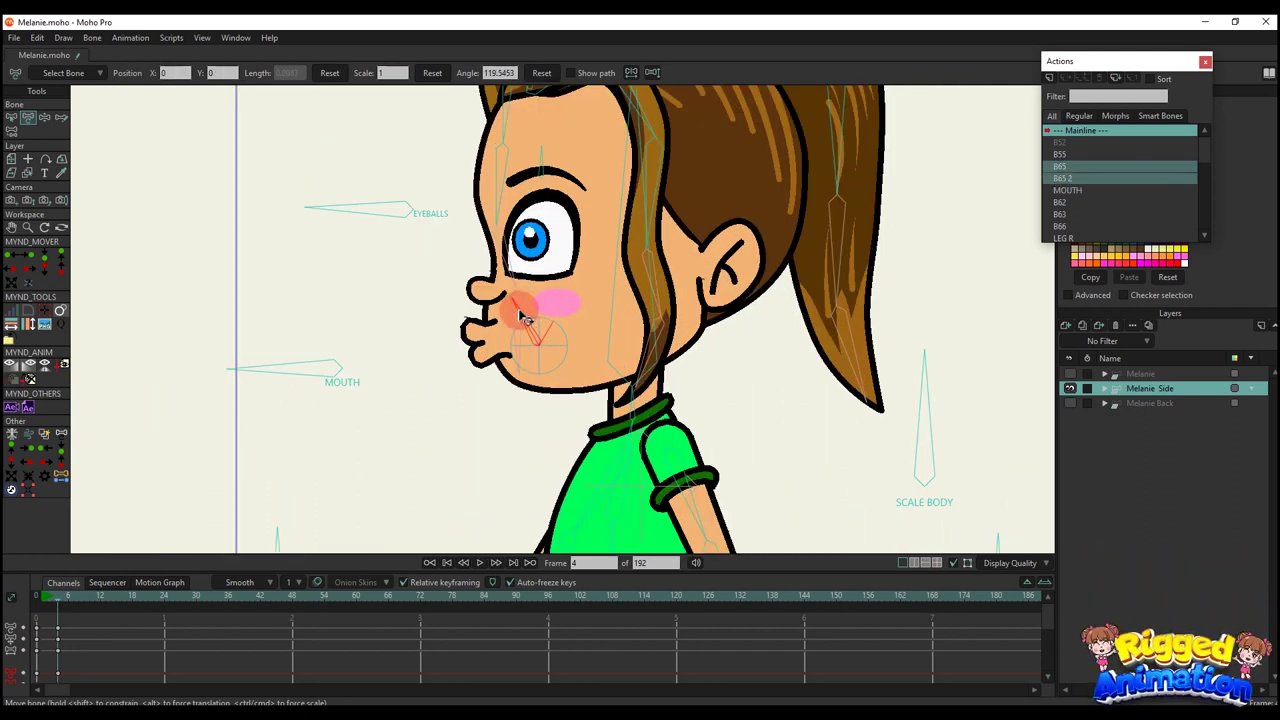
Test the side-view body scaling by rotating the SCALE BODY bone, and delete the resulting keyframes at frame 4
{"action": "scroll", "coordinate": [535, 311], "scroll_direction": "down", "scroll_amount": 2}
{"action": "left_click", "coordinate": [677, 363]}
{"action": "scroll", "coordinate": [694, 371], "scroll_direction": "up", "scroll_amount": 2}
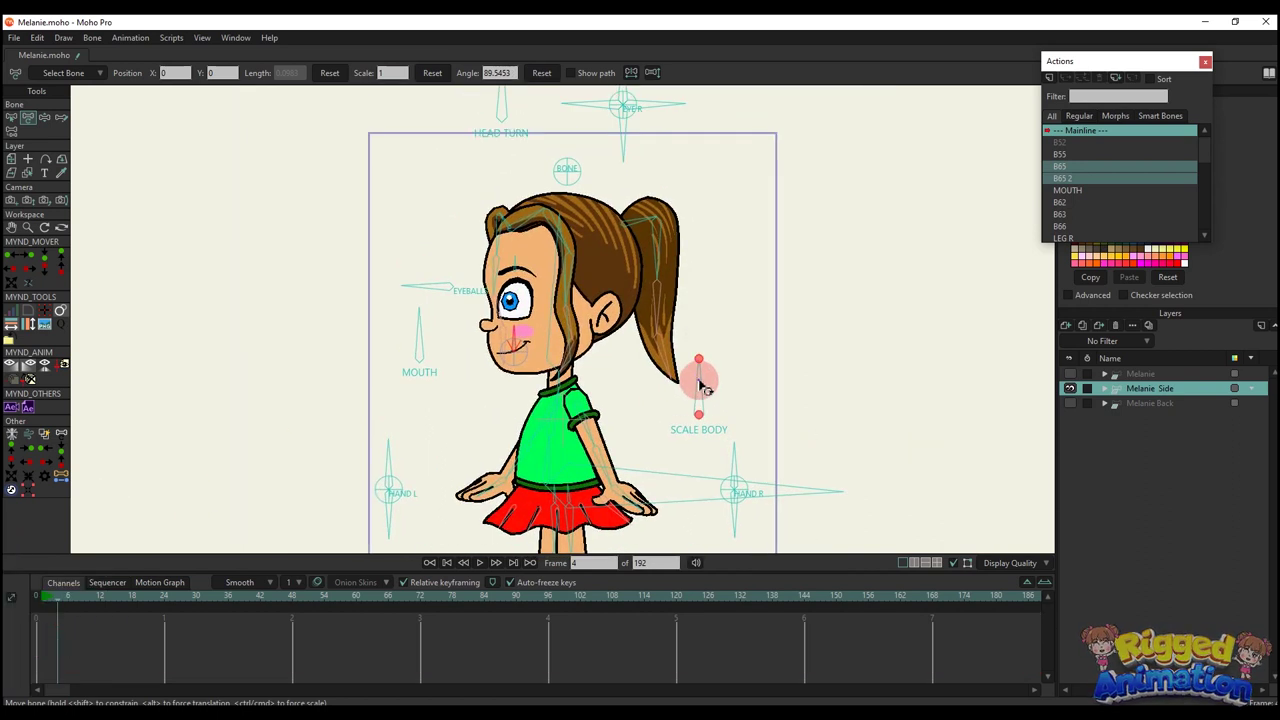
{"action": "left_click_drag", "start_coordinate": [708, 380], "coordinate": [736, 386]}
{"action": "left_click_drag", "start_coordinate": [50, 611], "coordinate": [85, 676]}
{"action": "key", "text": "Delete"}
Try bending the side-view torso with the body bones, and delete the resulting keyframes at frame 4
{"action": "scroll", "coordinate": [560, 302], "scroll_direction": "up", "scroll_amount": 2}
{"action": "left_click_drag", "start_coordinate": [545, 403], "coordinate": [543, 326]}
{"action": "scroll", "coordinate": [551, 312], "scroll_direction": "down", "scroll_amount": 3}
{"action": "mouse_move", "coordinate": [543, 326]}
{"action": "left_mouse_down"}
{"action": "mouse_move", "coordinate": [528, 330]}
{"action": "mouse_move", "coordinate": [540, 318]}
{"action": "left_mouse_up"}
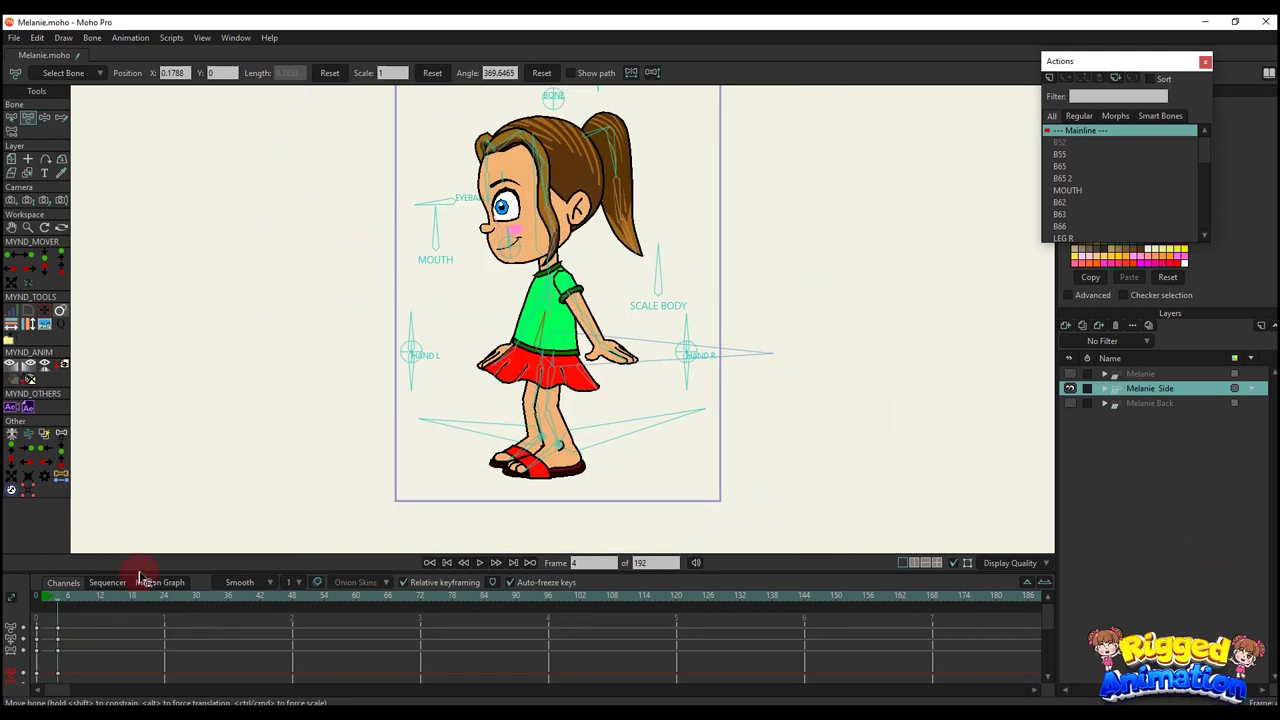
{"action": "left_click_drag", "start_coordinate": [84, 612], "coordinate": [31, 660]}
{"action": "key", "text": "Delete"}
Rotate the upper HAND R and HAND L bones to cycle the side-view hands through fist, pointing and open shapes
{"action": "scroll", "coordinate": [704, 345], "scroll_direction": "up", "scroll_amount": 2}
{"action": "scroll", "coordinate": [290, 357], "scroll_direction": "up", "scroll_amount": 1}
{"action": "left_click_drag", "start_coordinate": [272, 304], "coordinate": [268, 382]}
{"action": "scroll", "coordinate": [313, 309], "scroll_direction": "up", "scroll_amount": 1}
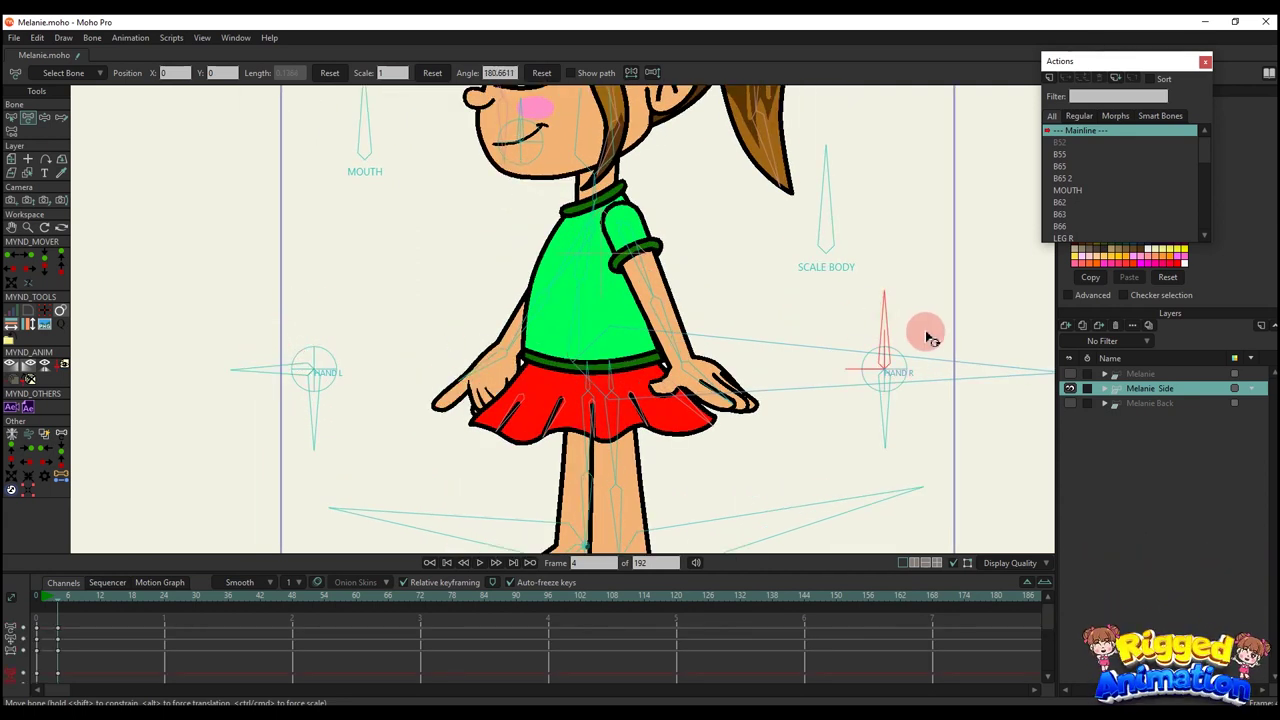
{"action": "left_click_drag", "start_coordinate": [929, 337], "coordinate": [867, 320]}
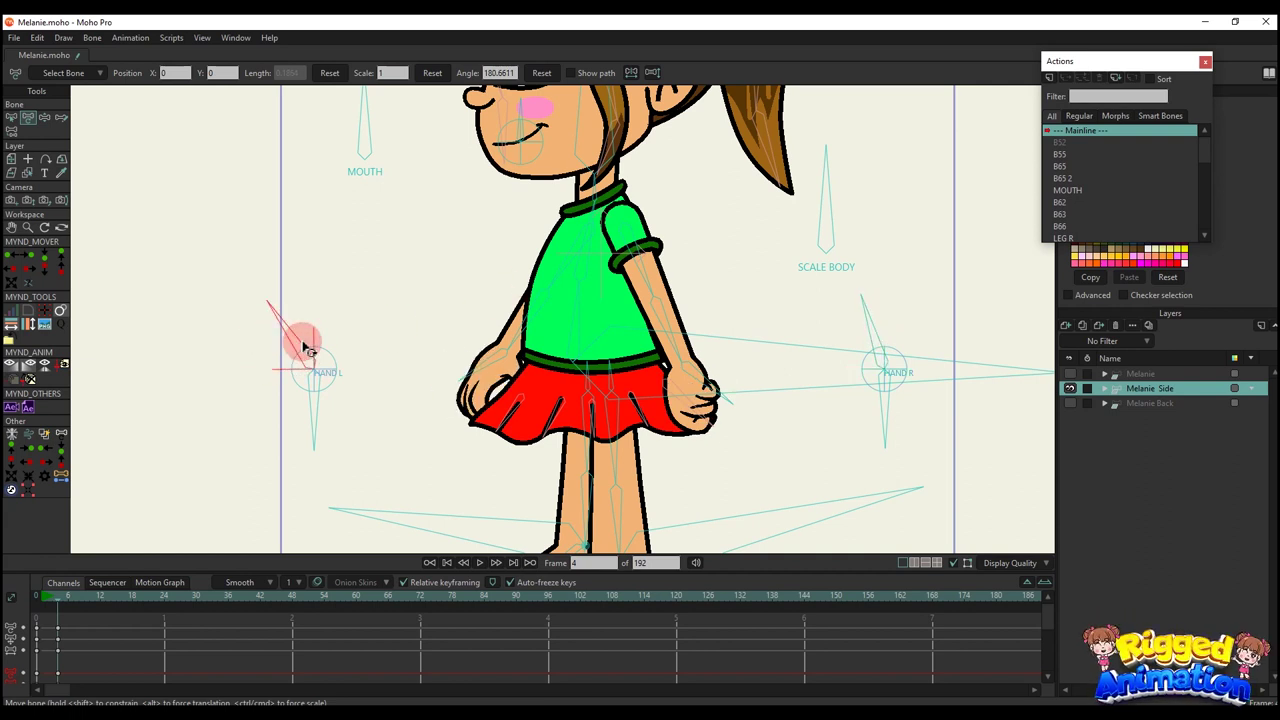
{"action": "left_click_drag", "start_coordinate": [308, 350], "coordinate": [306, 320]}
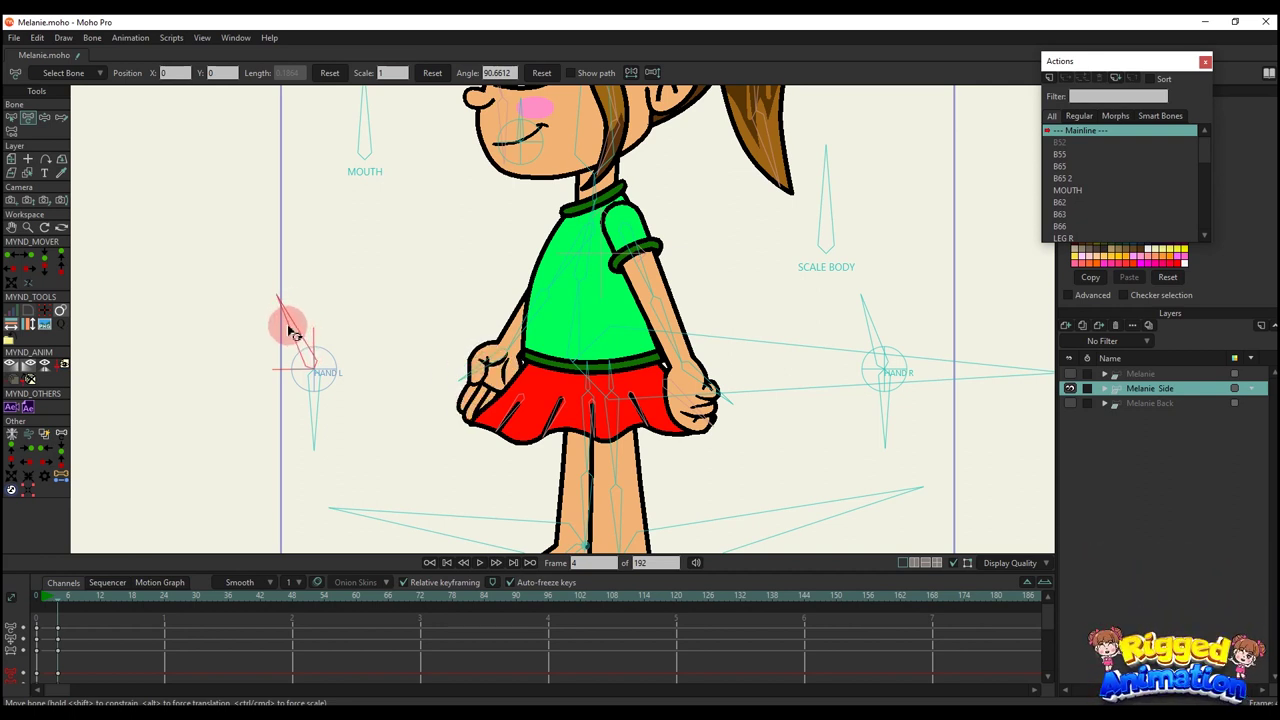
{"action": "left_click_drag", "start_coordinate": [290, 337], "coordinate": [289, 339]}
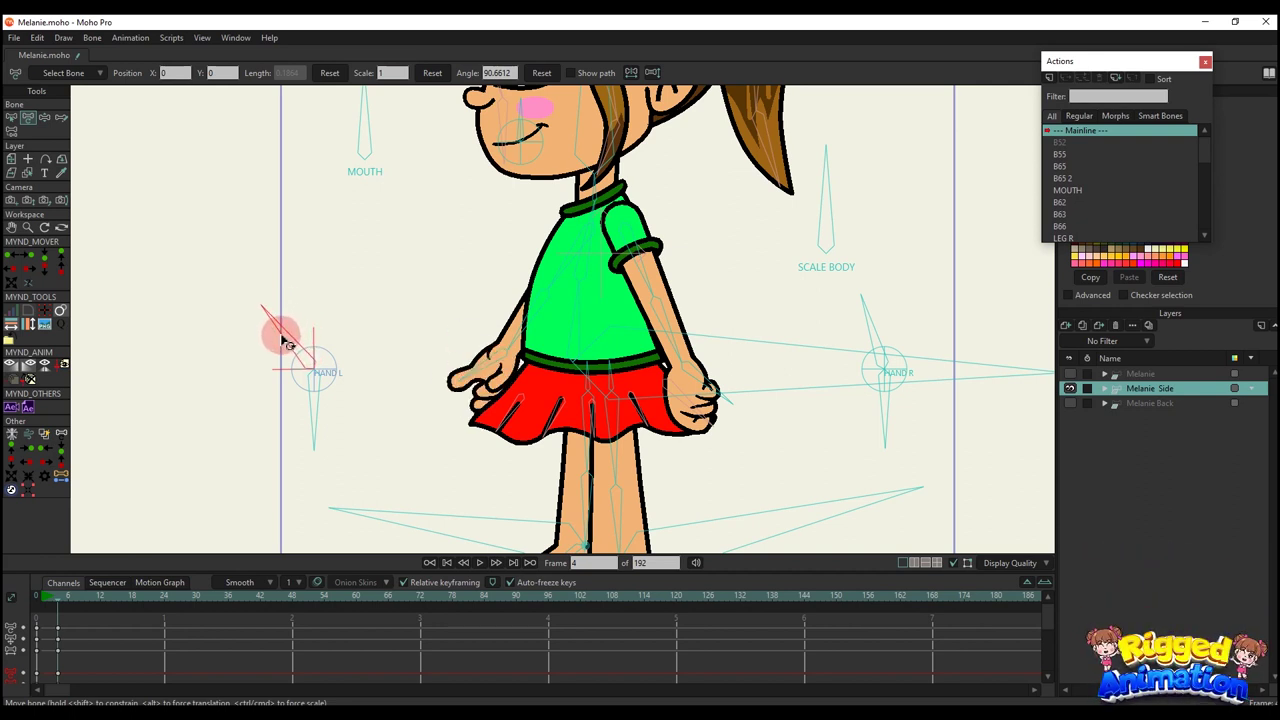
{"action": "left_click_drag", "start_coordinate": [280, 350], "coordinate": [582, 311]}
Lift the side-view right foot up behind the body with its leg control and test the other leg's control
{"action": "scroll", "coordinate": [625, 333], "scroll_direction": "down", "scroll_amount": 2}
{"action": "left_click_drag", "start_coordinate": [679, 306], "coordinate": [590, 337]}
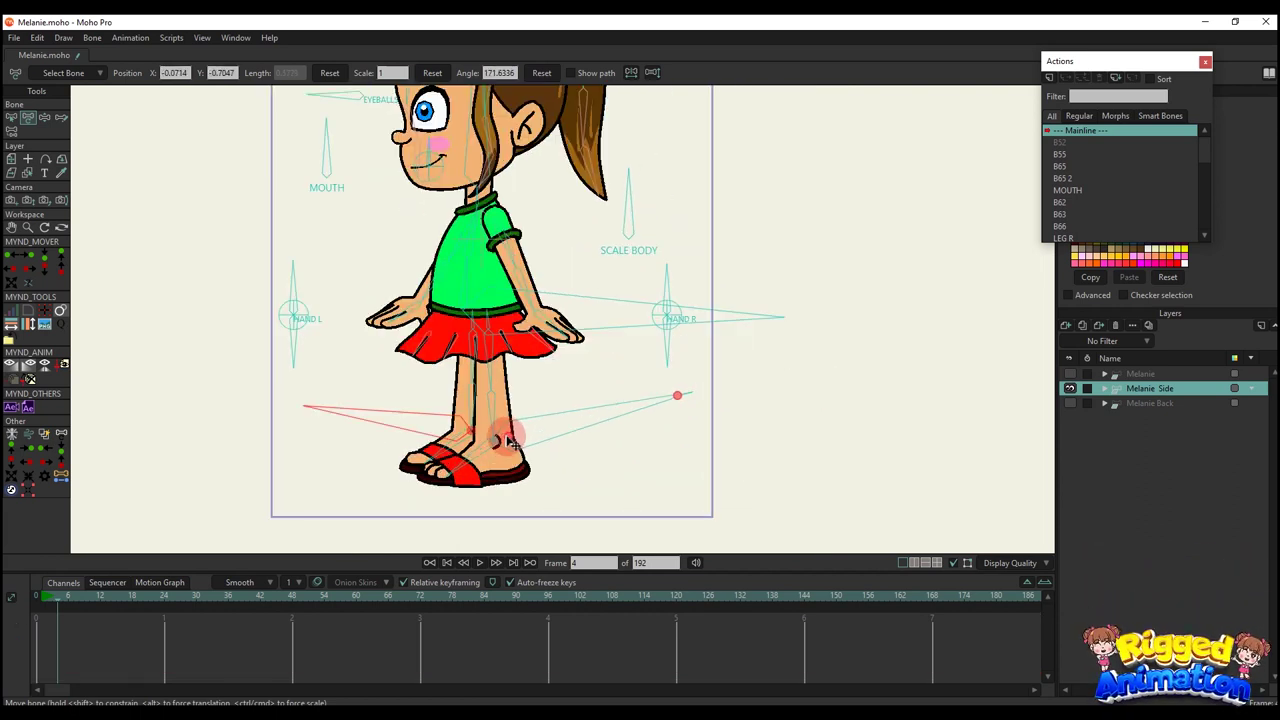
{"action": "left_click_drag", "start_coordinate": [509, 446], "coordinate": [578, 384]}
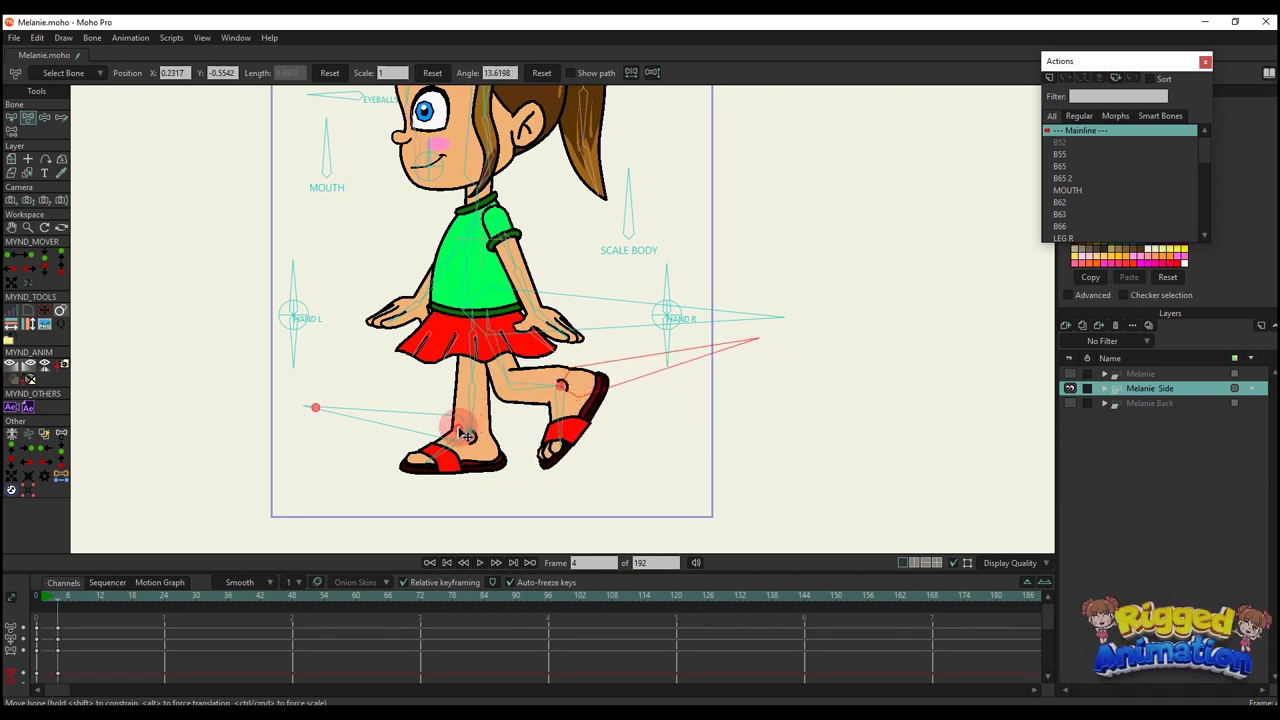
{"action": "left_click_drag", "start_coordinate": [461, 430], "coordinate": [440, 450]}
{"action": "left_click", "coordinate": [450, 368]}
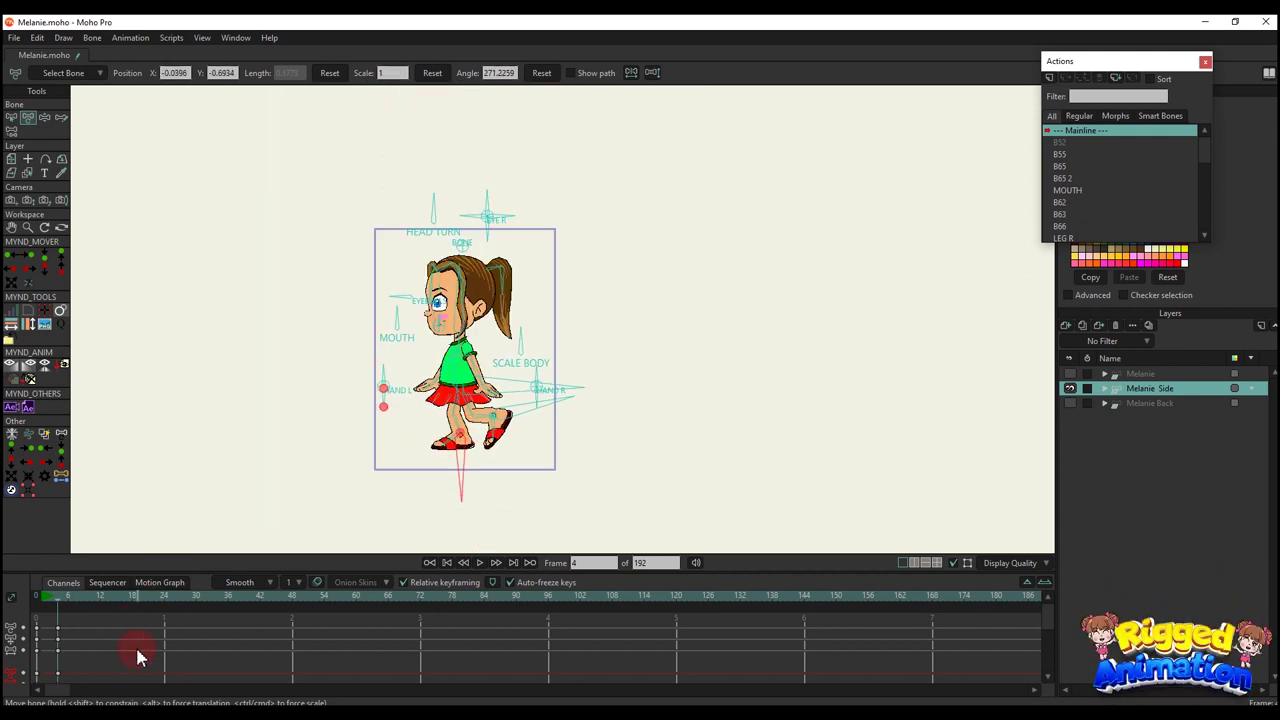
{"action": "left_click", "coordinate": [551, 394]}
Bring the side-view left arm in front of the shirt and bend its elbow with the upper arm and forearm bones
{"action": "scroll", "coordinate": [549, 392], "scroll_direction": "up", "scroll_amount": 4}
{"action": "scroll", "coordinate": [318, 390], "scroll_direction": "up", "scroll_amount": 3}
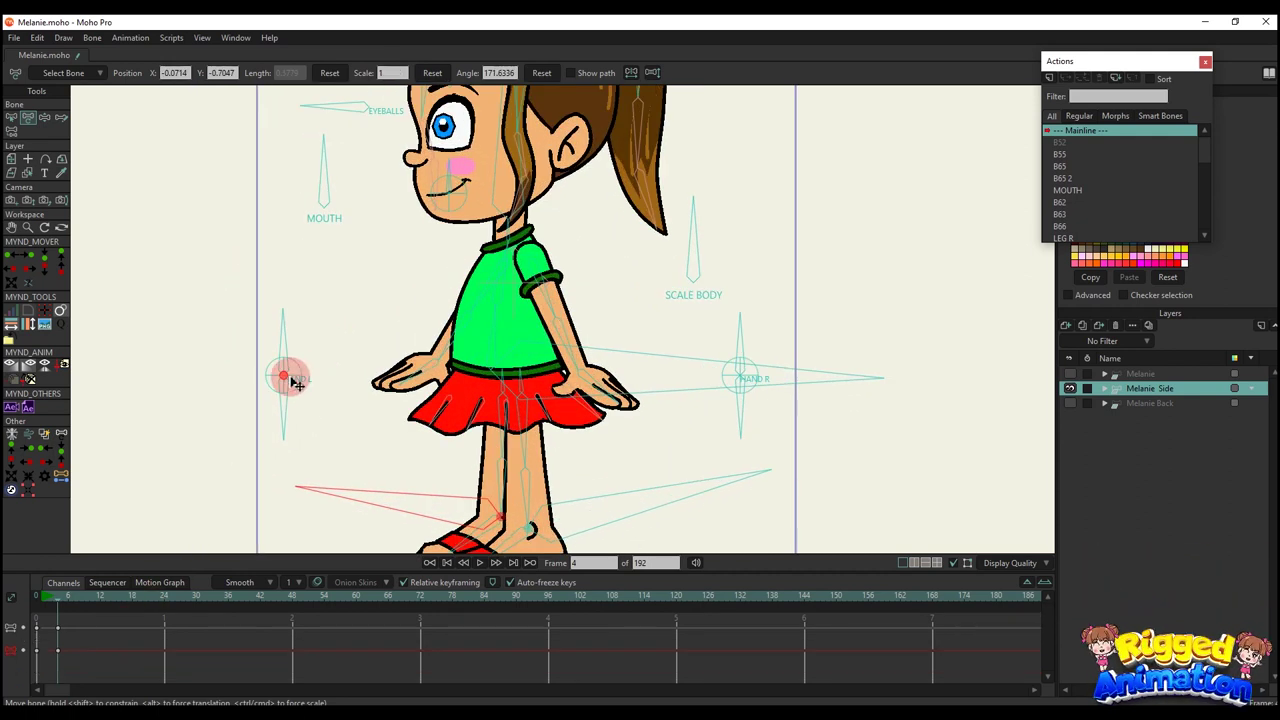
{"action": "mouse_move", "coordinate": [463, 283]}
{"action": "left_mouse_down"}
{"action": "mouse_move", "coordinate": [335, 305]}
{"action": "mouse_move", "coordinate": [430, 362]}
{"action": "mouse_move", "coordinate": [472, 310]}
{"action": "mouse_move", "coordinate": [434, 290]}
{"action": "mouse_move", "coordinate": [426, 328]}
{"action": "mouse_move", "coordinate": [455, 287]}
{"action": "left_mouse_up"}
{"action": "scroll", "coordinate": [455, 287], "scroll_direction": "up", "scroll_amount": 2}
{"action": "left_click", "coordinate": [432, 72]}
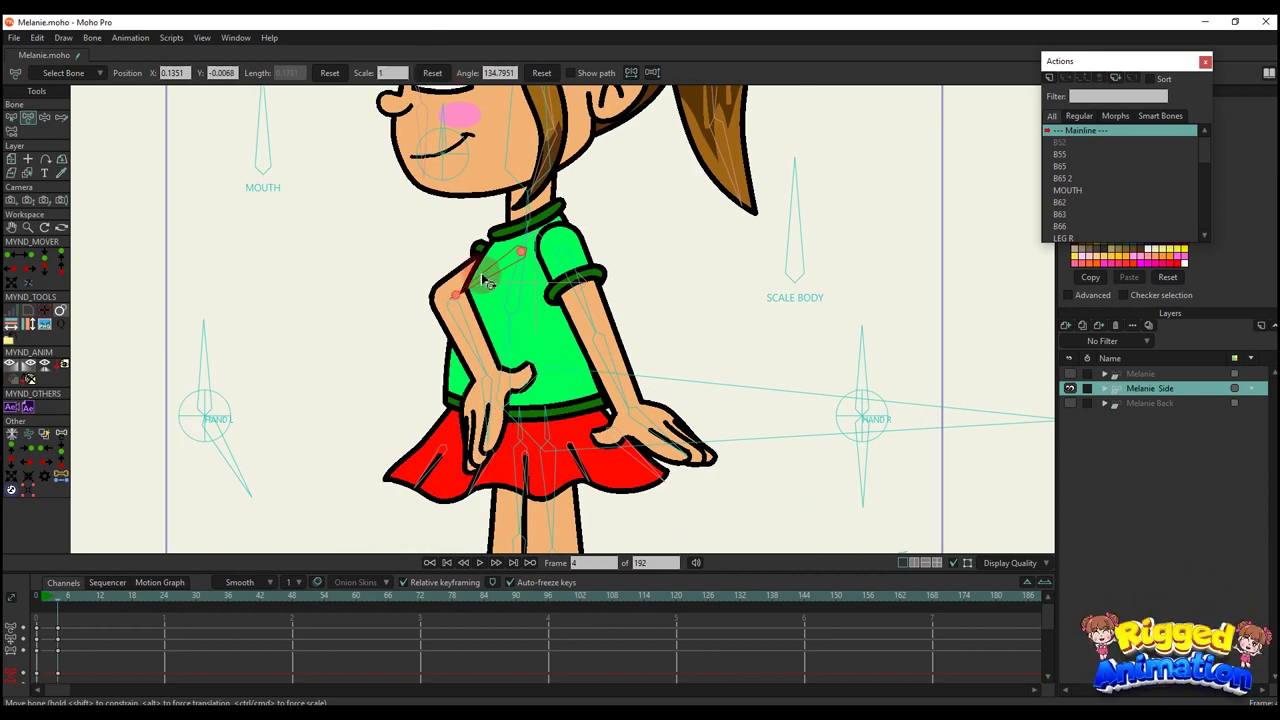
{"action": "left_click", "coordinate": [465, 295]}
{"action": "left_click_drag", "start_coordinate": [451, 317], "coordinate": [490, 308]}
Try rotating the side-view right forearm, and delete the arm keyframes at frame 4
{"action": "scroll", "coordinate": [586, 347], "scroll_direction": "down", "scroll_amount": 2}
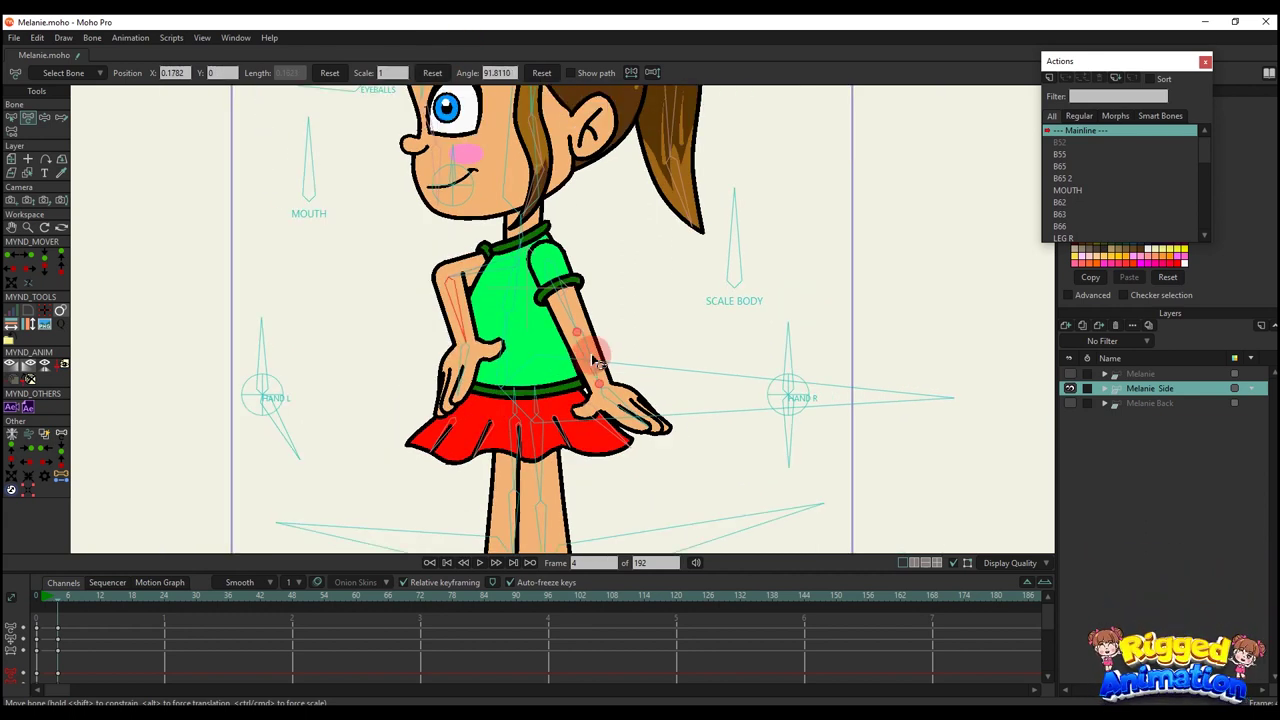
{"action": "left_click_drag", "start_coordinate": [596, 353], "coordinate": [532, 358]}
{"action": "scroll", "coordinate": [124, 524], "scroll_direction": "down", "scroll_amount": 4}
{"action": "left_click_drag", "start_coordinate": [90, 660], "coordinate": [42, 612]}
{"action": "key", "text": "Delete"}
Test the lower HAND R bone and swing the right forearm in so the hand rests at the waist
{"action": "scroll", "coordinate": [455, 338], "scroll_direction": "up", "scroll_amount": 3}
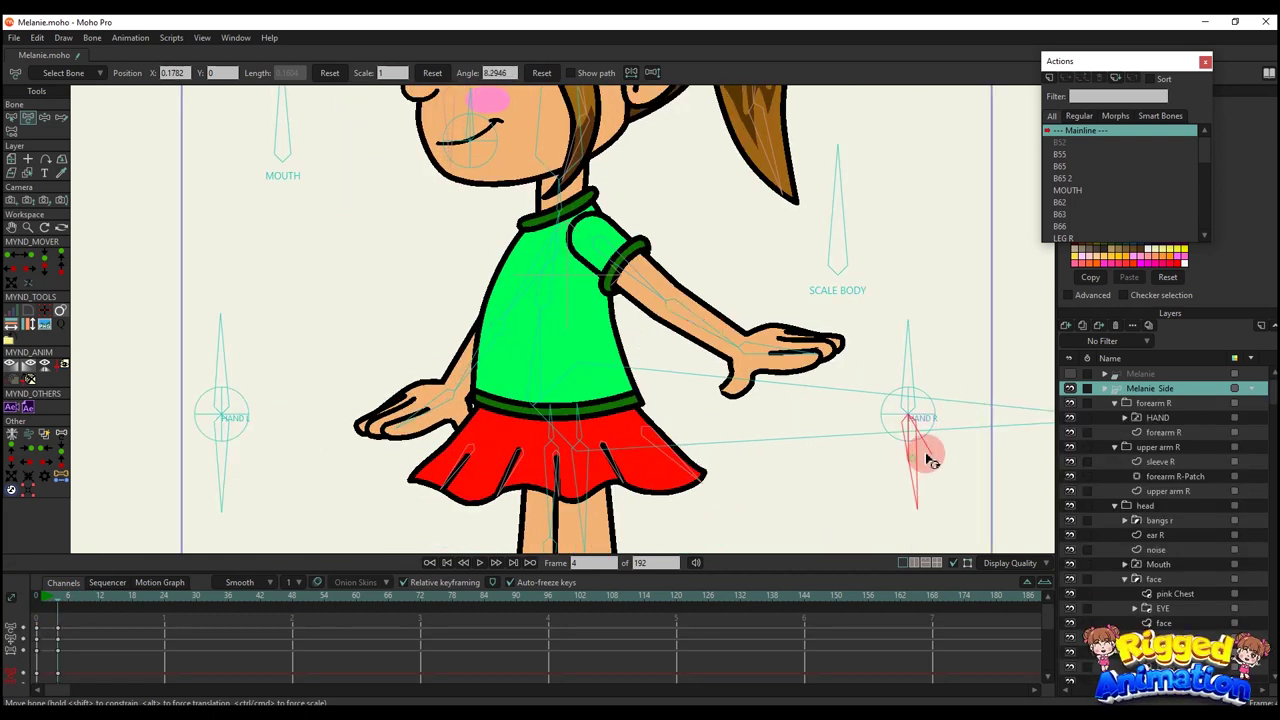
{"action": "left_click_drag", "start_coordinate": [927, 458], "coordinate": [947, 449]}
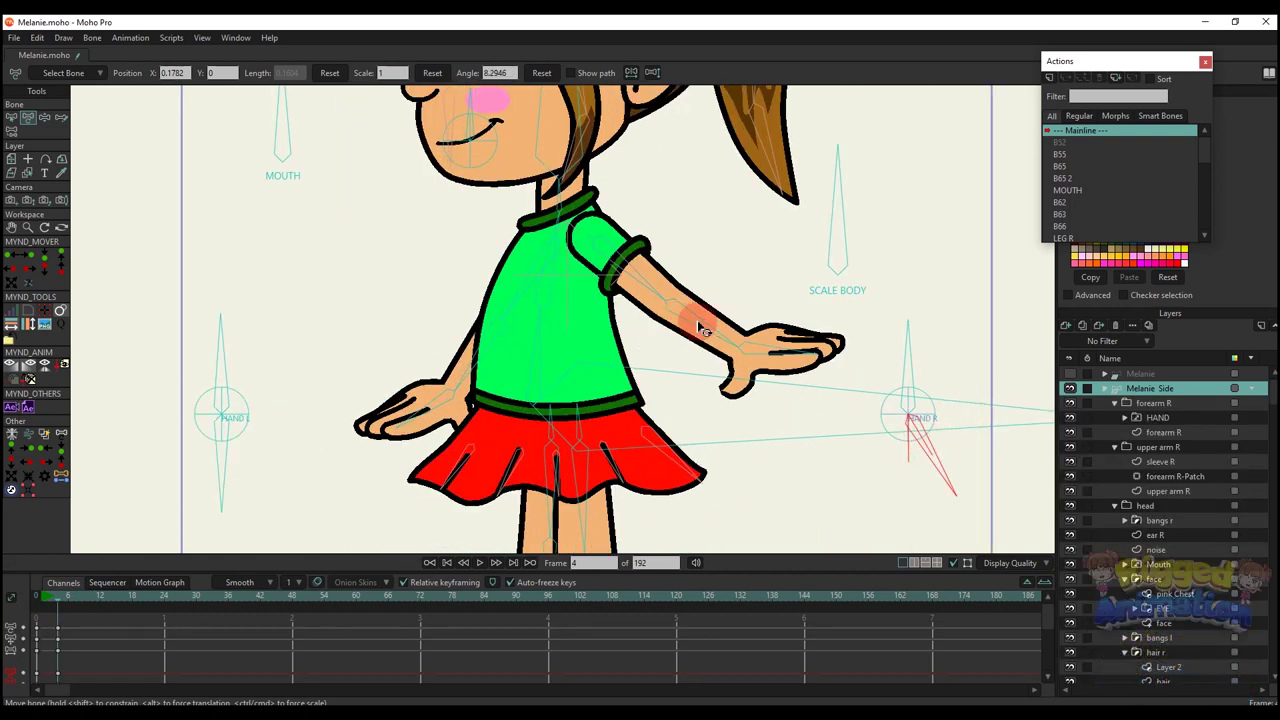
{"action": "left_click_drag", "start_coordinate": [702, 329], "coordinate": [592, 372]}
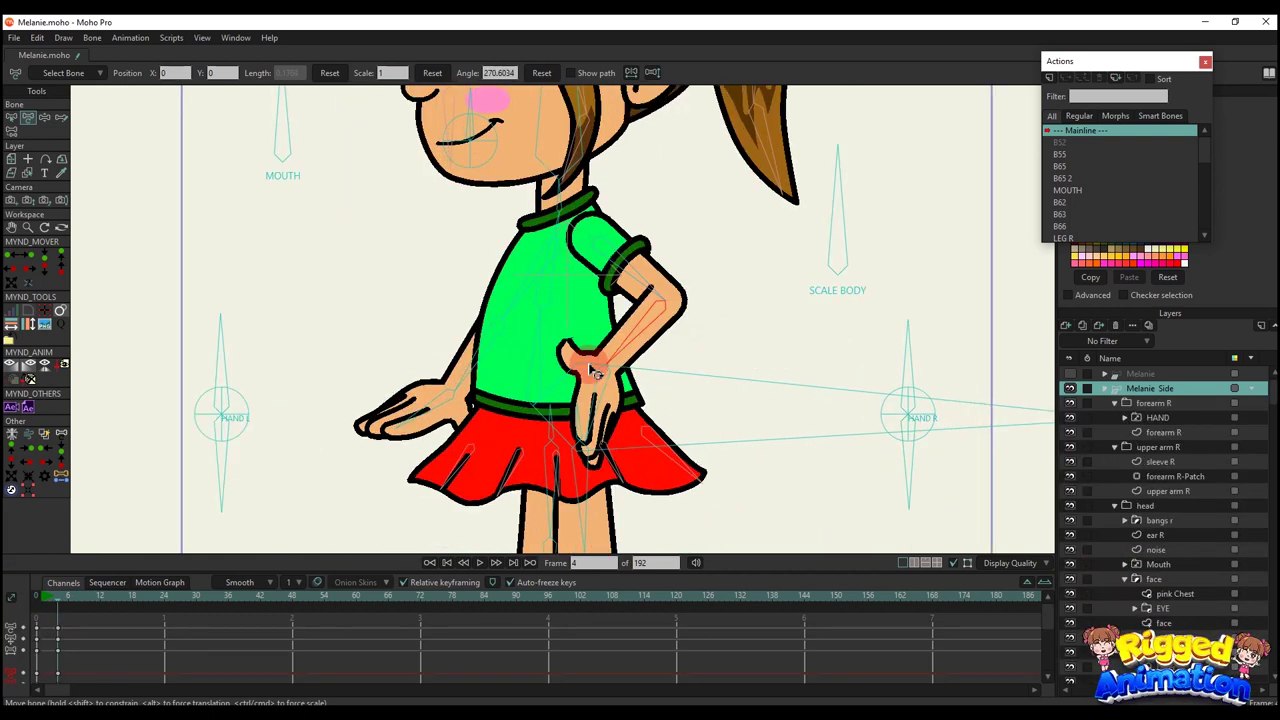
Switch the left forearm's layer order with the lower HAND L bone and fold the forearm behind the body
{"action": "left_click_drag", "start_coordinate": [524, 290], "coordinate": [502, 266]}
{"action": "left_click_drag", "start_coordinate": [259, 388], "coordinate": [286, 360]}
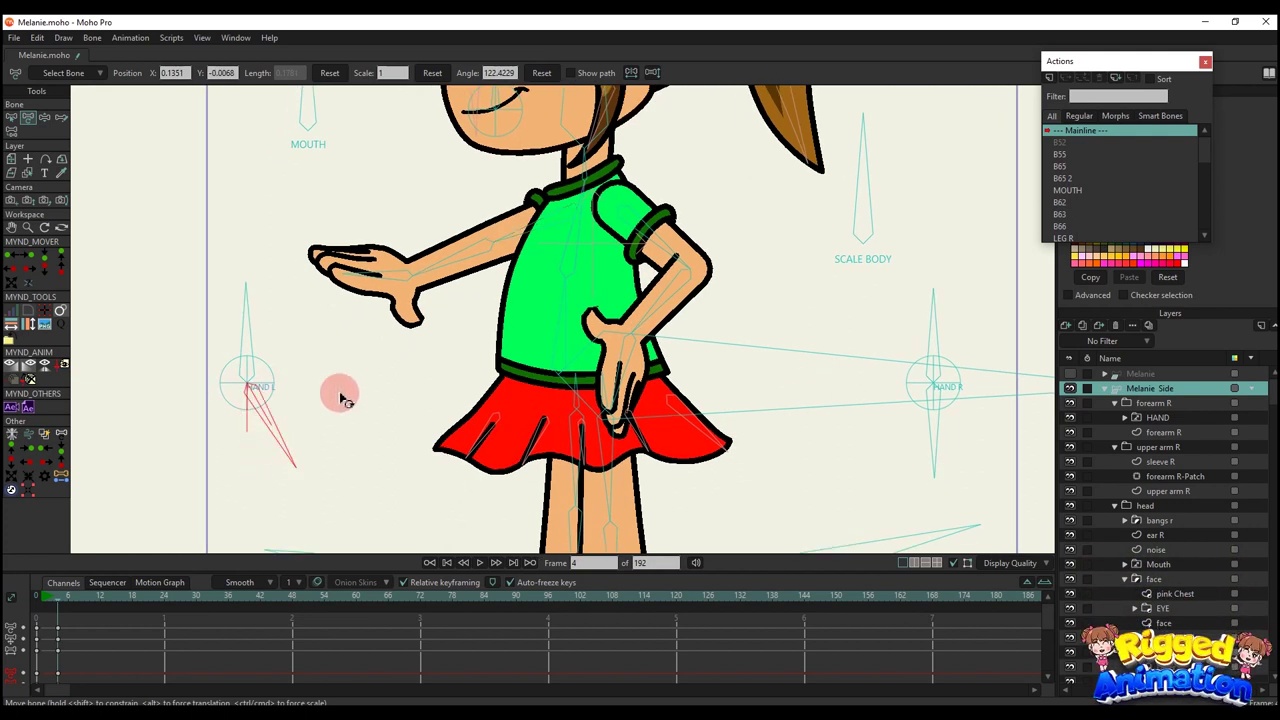
{"action": "left_click_drag", "start_coordinate": [437, 268], "coordinate": [405, 297]}
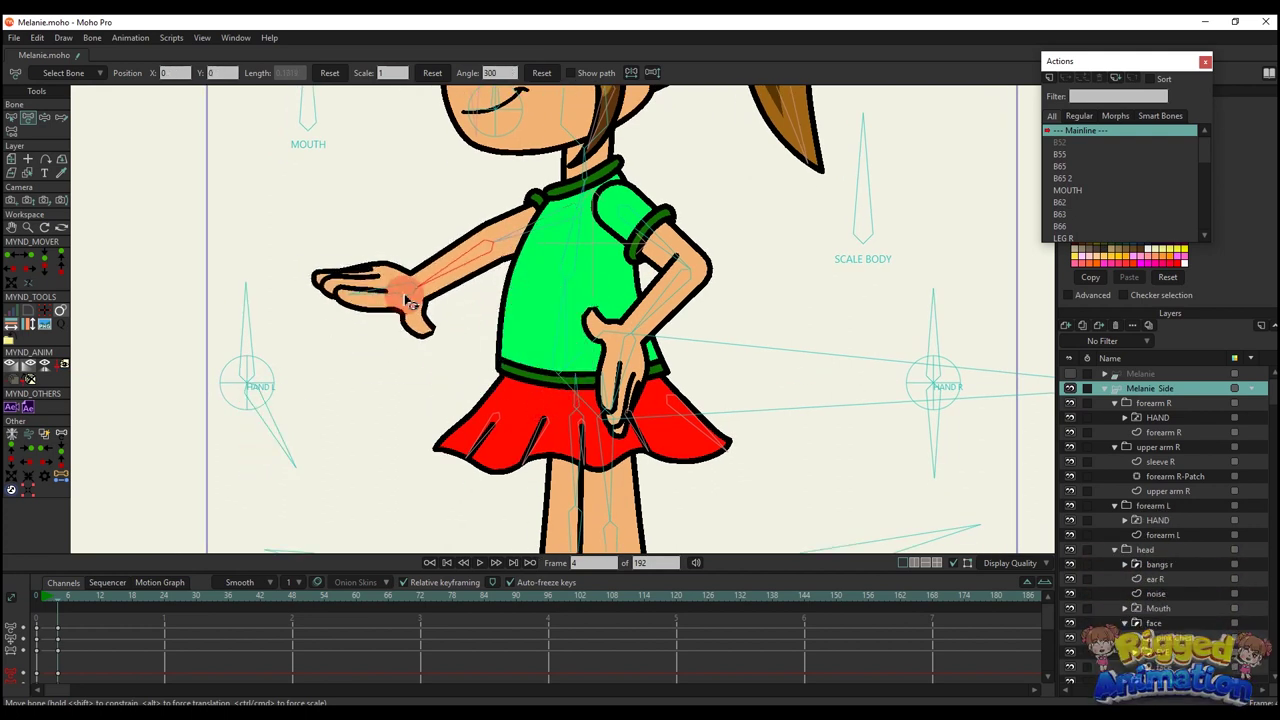
{"action": "left_click", "coordinate": [197, 420]}
{"action": "left_click_drag", "start_coordinate": [518, 320], "coordinate": [591, 332]}
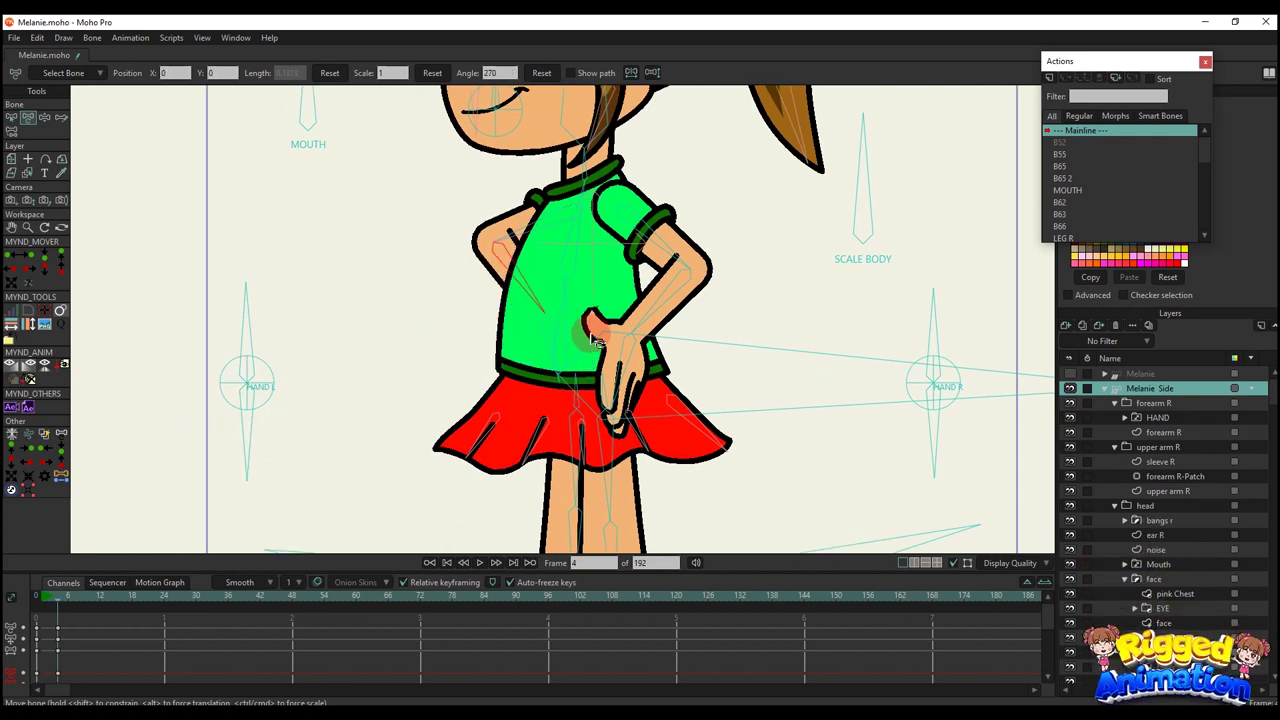
Switch the right forearm in front of and behind the body with the lower HAND R bone, and tuck it behind the waist
{"action": "left_click_drag", "start_coordinate": [947, 434], "coordinate": [876, 438]}
{"action": "left_click_drag", "start_coordinate": [880, 438], "coordinate": [914, 404]}
{"action": "left_click_drag", "start_coordinate": [587, 338], "coordinate": [597, 266]}
{"action": "left_click_drag", "start_coordinate": [890, 437], "coordinate": [862, 444]}
{"action": "left_click_drag", "start_coordinate": [600, 304], "coordinate": [673, 304]}
{"action": "left_click_drag", "start_coordinate": [860, 435], "coordinate": [944, 424]}
{"action": "left_click_drag", "start_coordinate": [660, 310], "coordinate": [612, 314]}
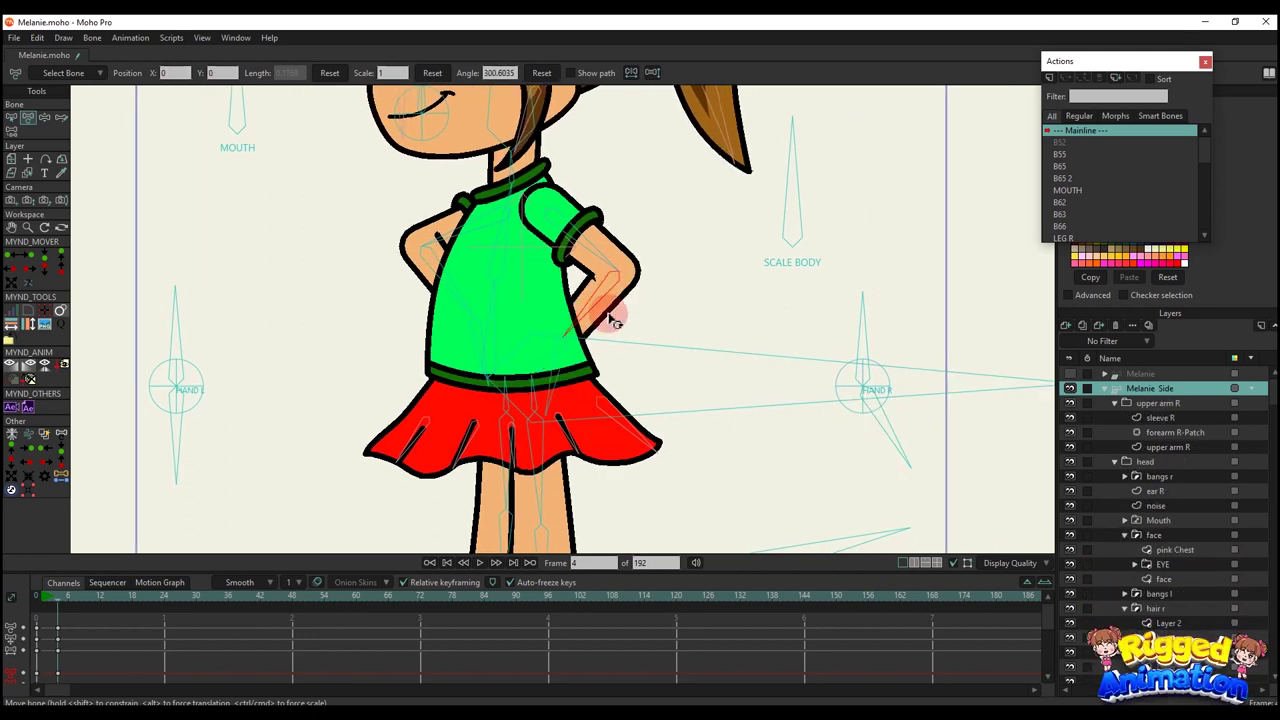
{"action": "scroll", "coordinate": [632, 306], "scroll_direction": "down", "scroll_amount": 5}
{"action": "scroll", "coordinate": [98, 654], "scroll_direction": "down", "scroll_amount": 2}
{"action": "left_click", "coordinate": [381, 453]}
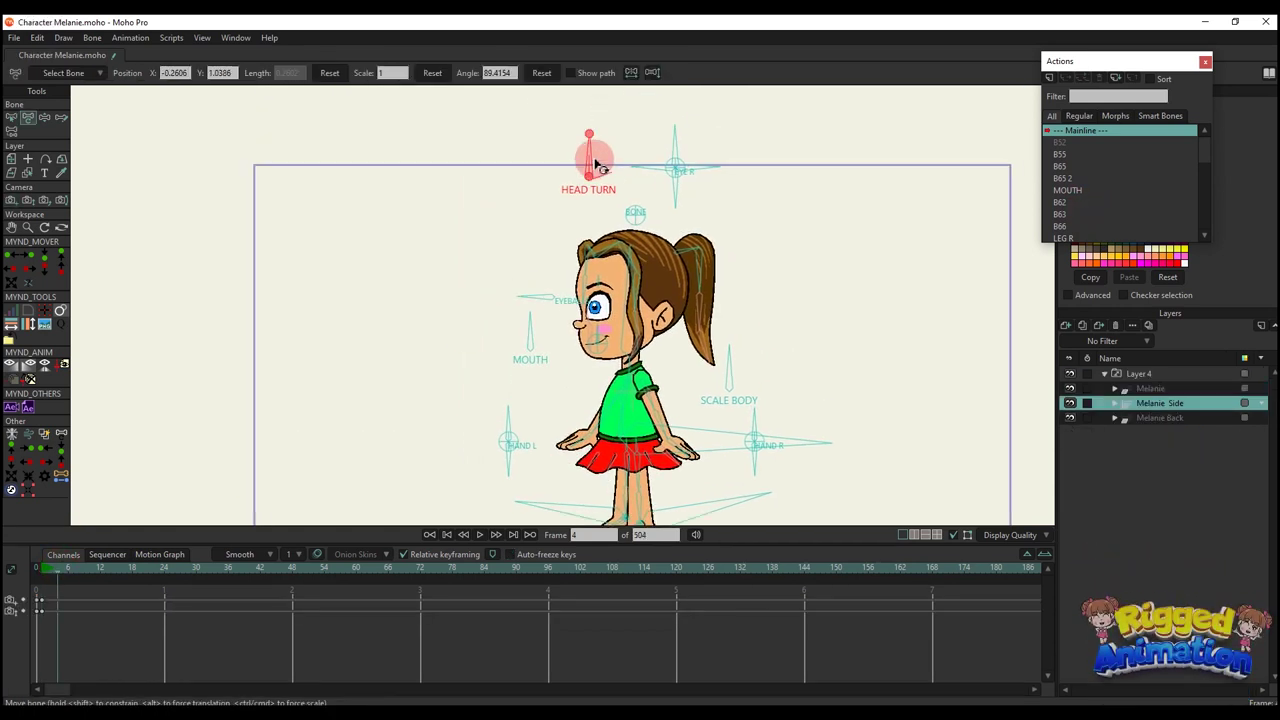
Test the HEAD TURN bone in the Character Melanie file and move the BONE control with its attached controls away from the character
{"action": "mouse_move", "coordinate": [593, 161]}
{"action": "left_mouse_down"}
{"action": "mouse_move", "coordinate": [629, 168]}
{"action": "mouse_move", "coordinate": [586, 157]}
{"action": "mouse_move", "coordinate": [643, 191]}
{"action": "mouse_move", "coordinate": [588, 140]}
{"action": "left_mouse_up"}
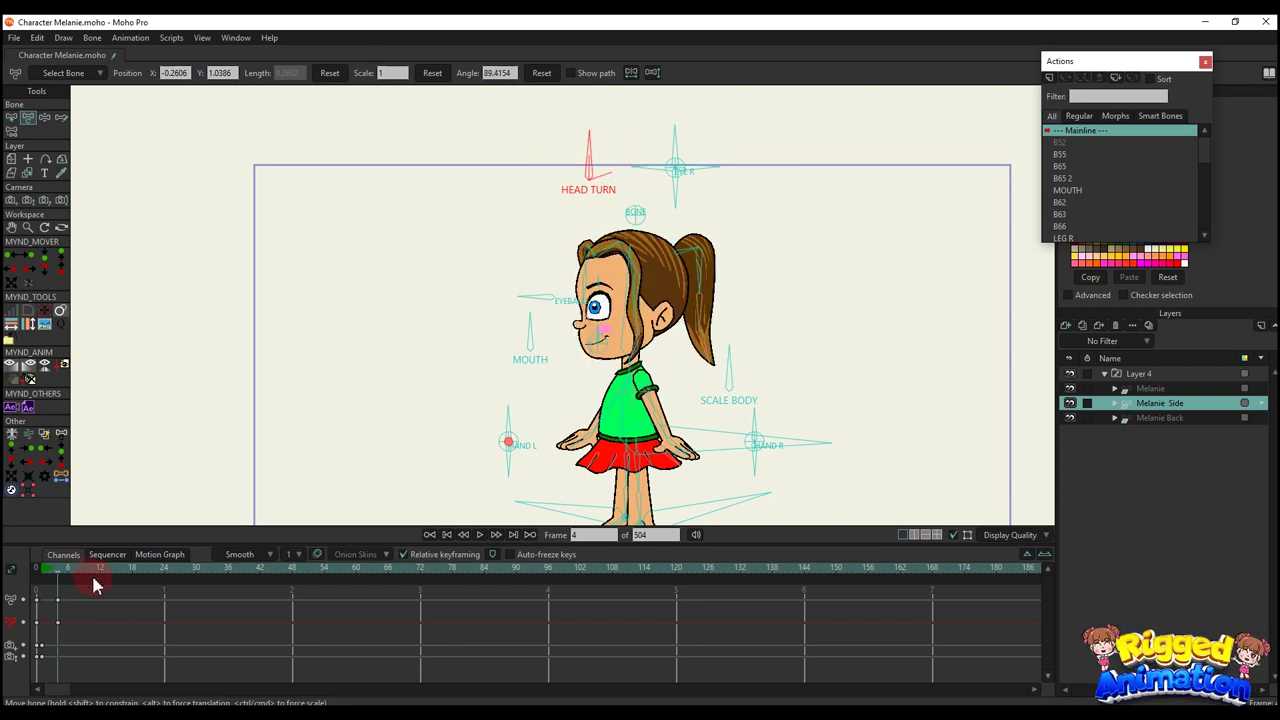
{"action": "left_click_drag", "start_coordinate": [629, 226], "coordinate": [827, 221]}
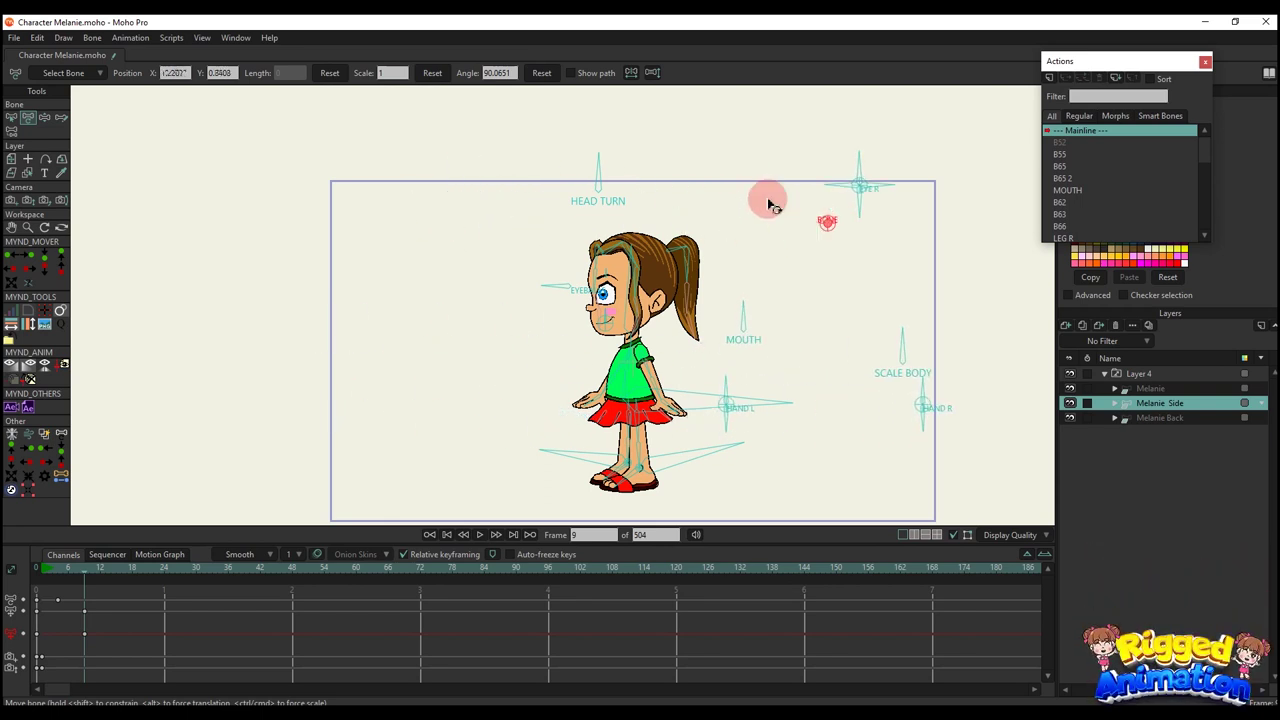
{"action": "left_click_drag", "start_coordinate": [608, 176], "coordinate": [598, 174]}
{"action": "left_click", "coordinate": [133, 625]}
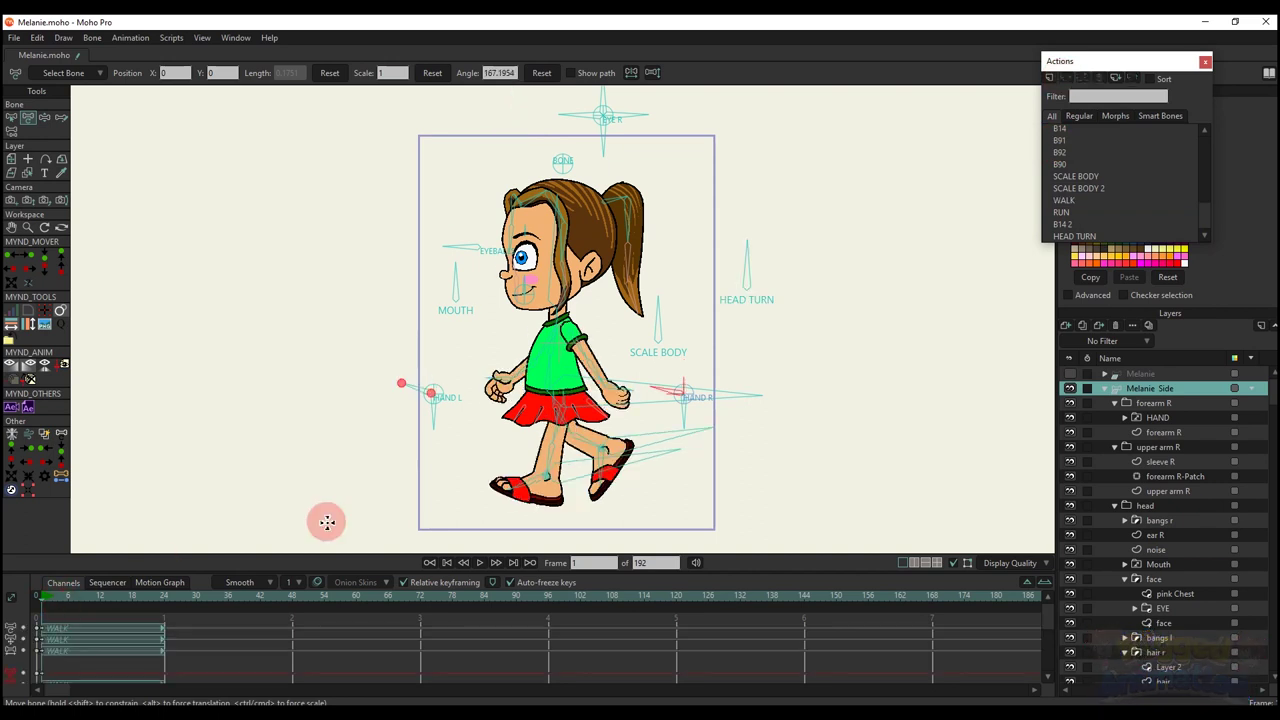
Play the WALK action in the Melanie file and insert the RUN action at frame 96
{"action": "key", "text": "space"}
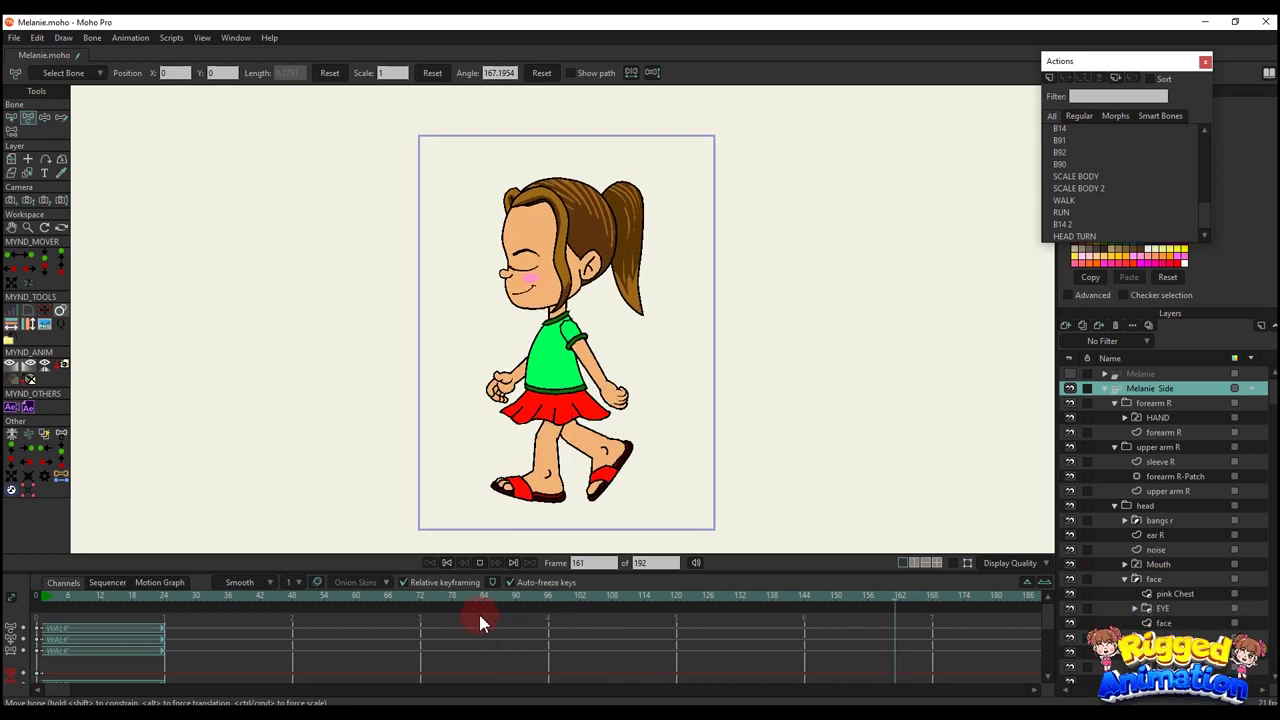
{"action": "left_click_drag", "start_coordinate": [536, 598], "coordinate": [550, 599]}
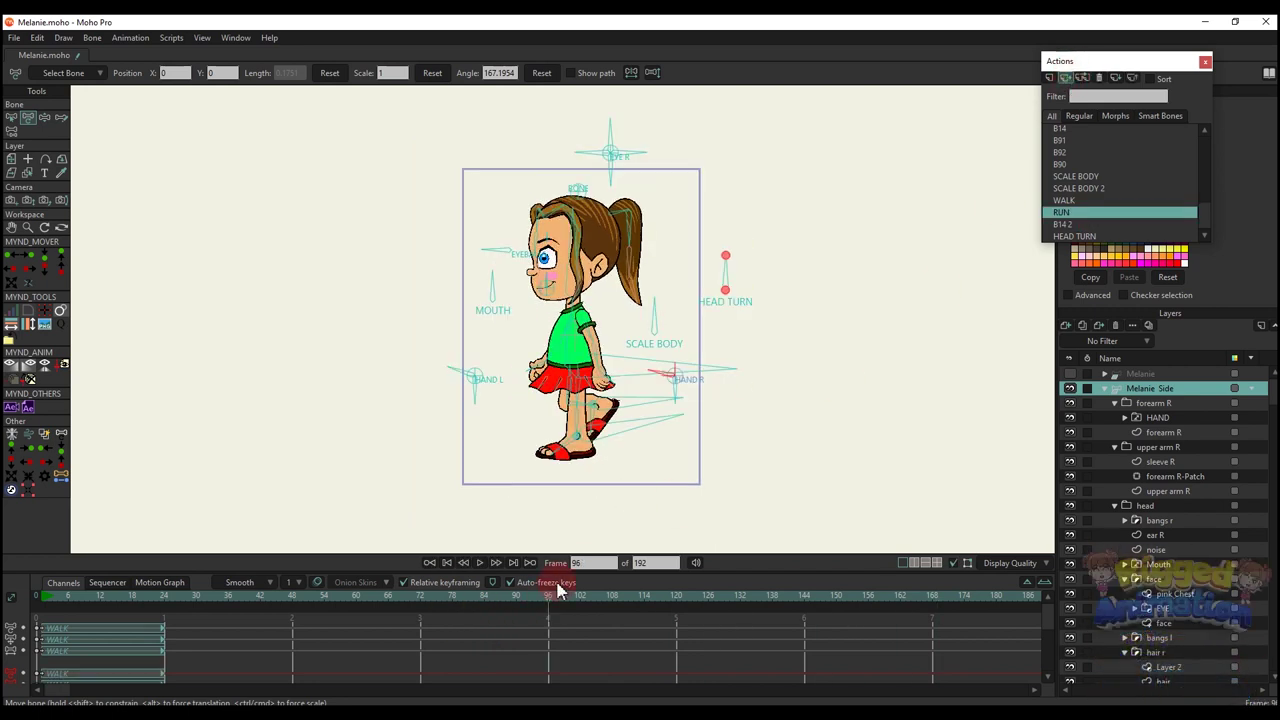
{"action": "left_click", "coordinate": [513, 597]}
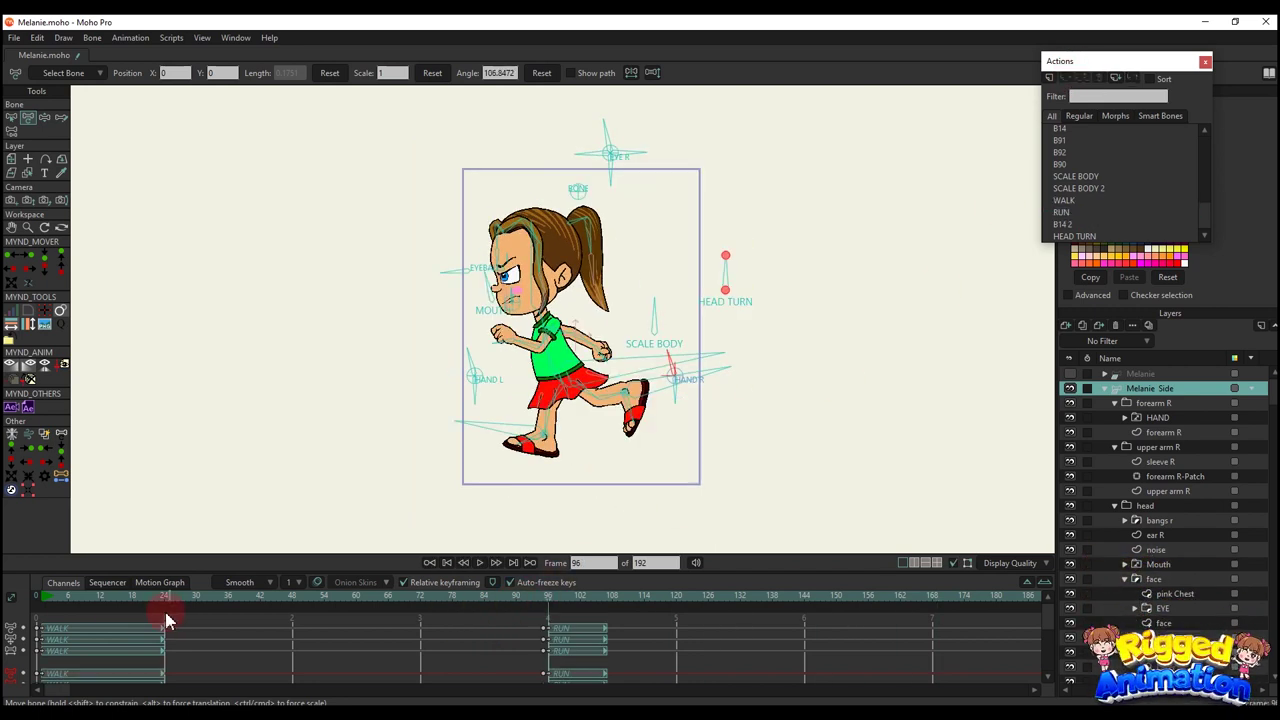
Return to frame 1 and play the timeline with the WALK and RUN actions
{"action": "left_click", "coordinate": [44, 598]}
{"action": "left_click_drag", "start_coordinate": [509, 420], "coordinate": [467, 416]}
{"action": "scroll", "coordinate": [467, 416], "scroll_direction": "up", "scroll_amount": 2}
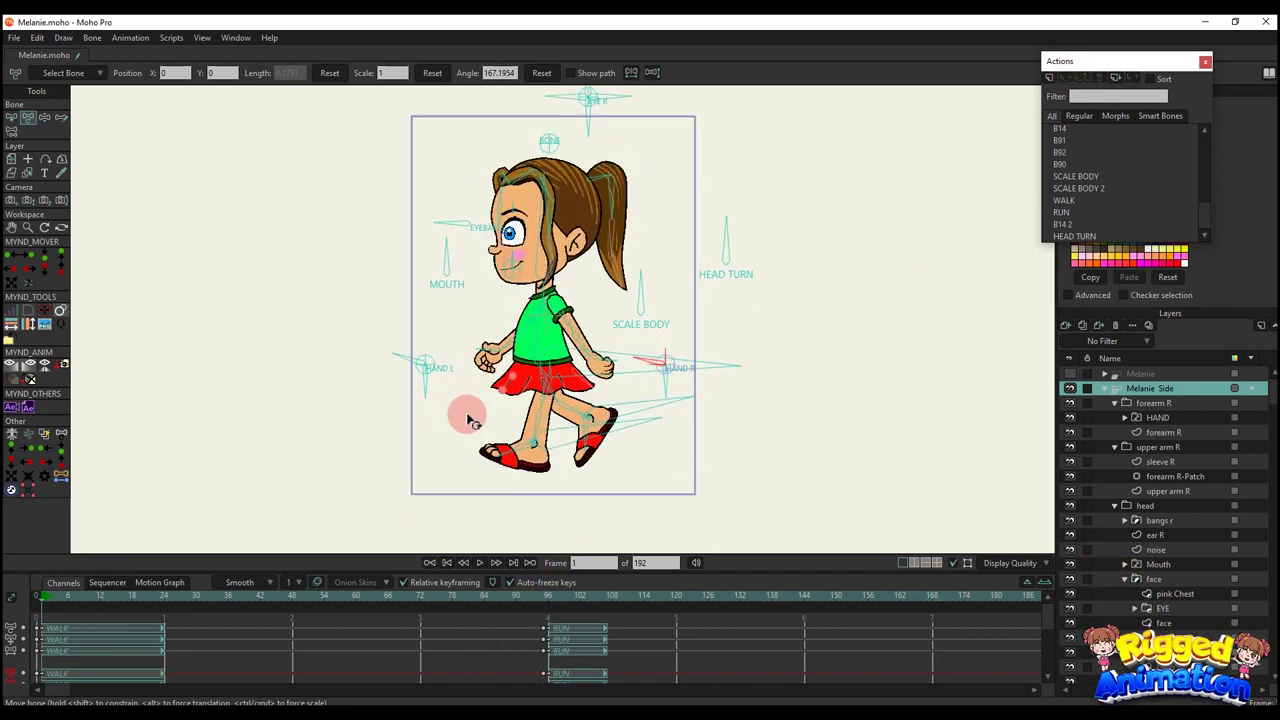
{"action": "key", "text": "space"}
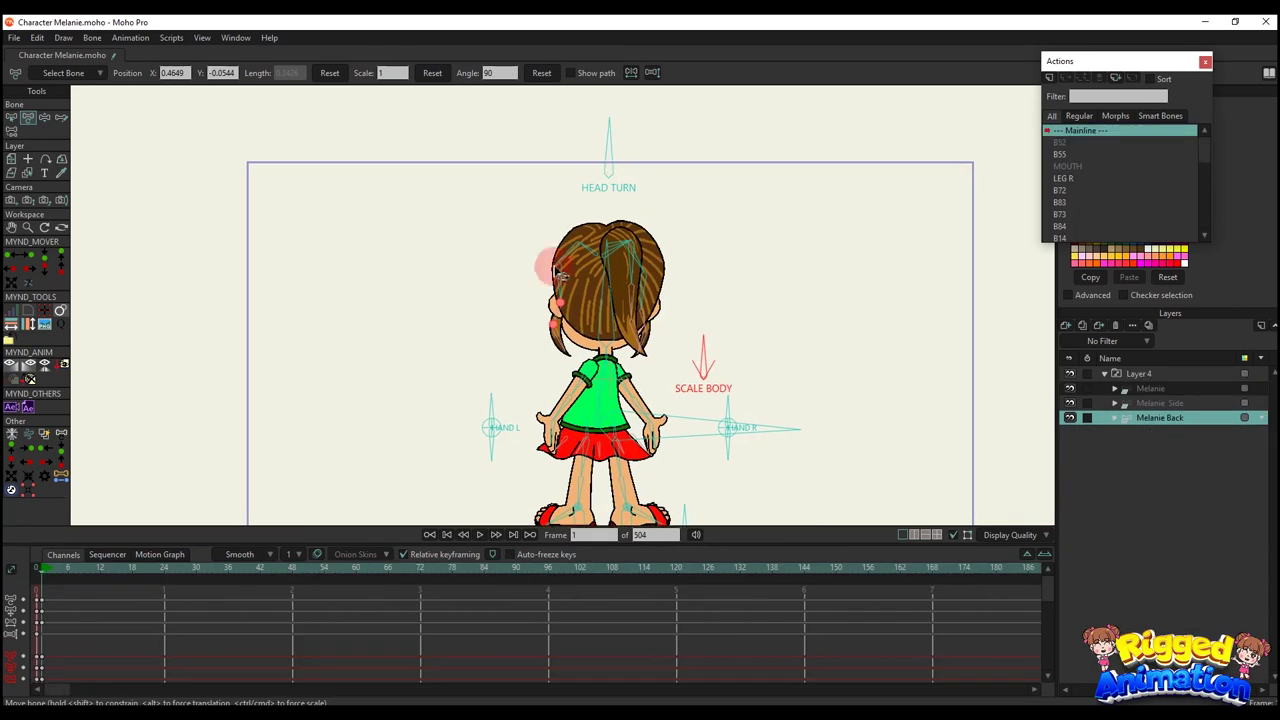
Turn the back-view head to each side with the HEAD TURN bone and return the bone upright
{"action": "left_click_drag", "start_coordinate": [636, 150], "coordinate": [670, 172]}
{"action": "left_click_drag", "start_coordinate": [616, 216], "coordinate": [632, 258]}
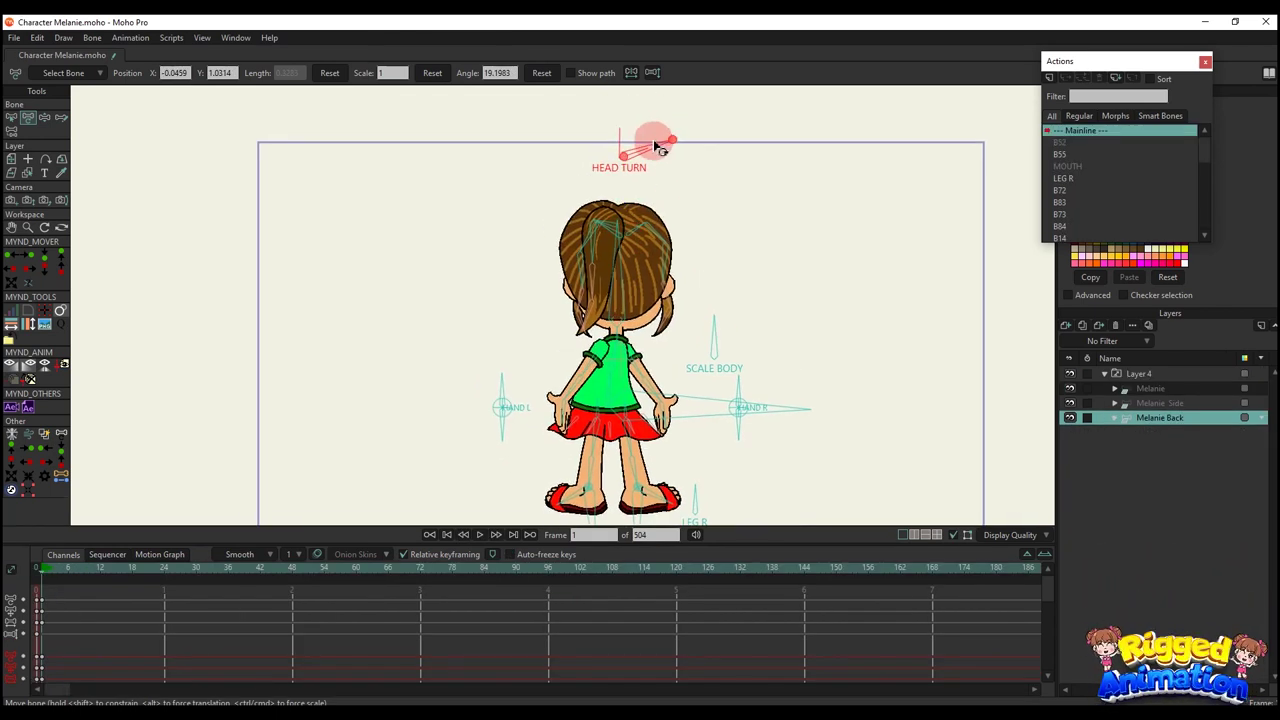
{"action": "left_click_drag", "start_coordinate": [654, 140], "coordinate": [619, 117]}
Raise both back-view arms outward and bend their elbows with the upper arm and forearm bones
{"action": "scroll", "coordinate": [572, 368], "scroll_direction": "up", "scroll_amount": 5}
{"action": "left_click_drag", "start_coordinate": [576, 406], "coordinate": [595, 341]}
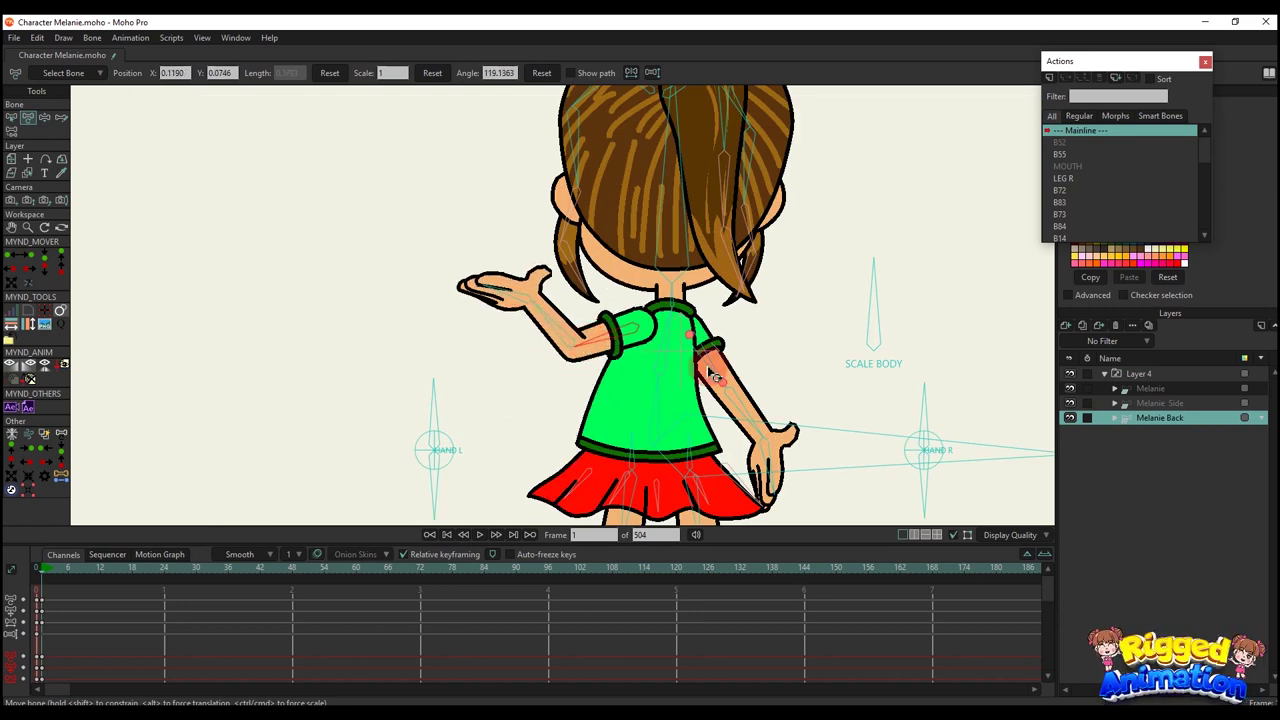
{"action": "left_click_drag", "start_coordinate": [711, 368], "coordinate": [724, 359]}
{"action": "left_click_drag", "start_coordinate": [775, 381], "coordinate": [771, 348]}
{"action": "scroll", "coordinate": [710, 356], "scroll_direction": "down", "scroll_amount": 2}
{"action": "left_click_drag", "start_coordinate": [617, 360], "coordinate": [594, 338]}
{"action": "left_click_drag", "start_coordinate": [561, 310], "coordinate": [558, 314]}
Rotate the upper HAND L and HAND R bones to cycle the back-view hands through different finger shapes
{"action": "left_click_drag", "start_coordinate": [471, 373], "coordinate": [394, 462]}
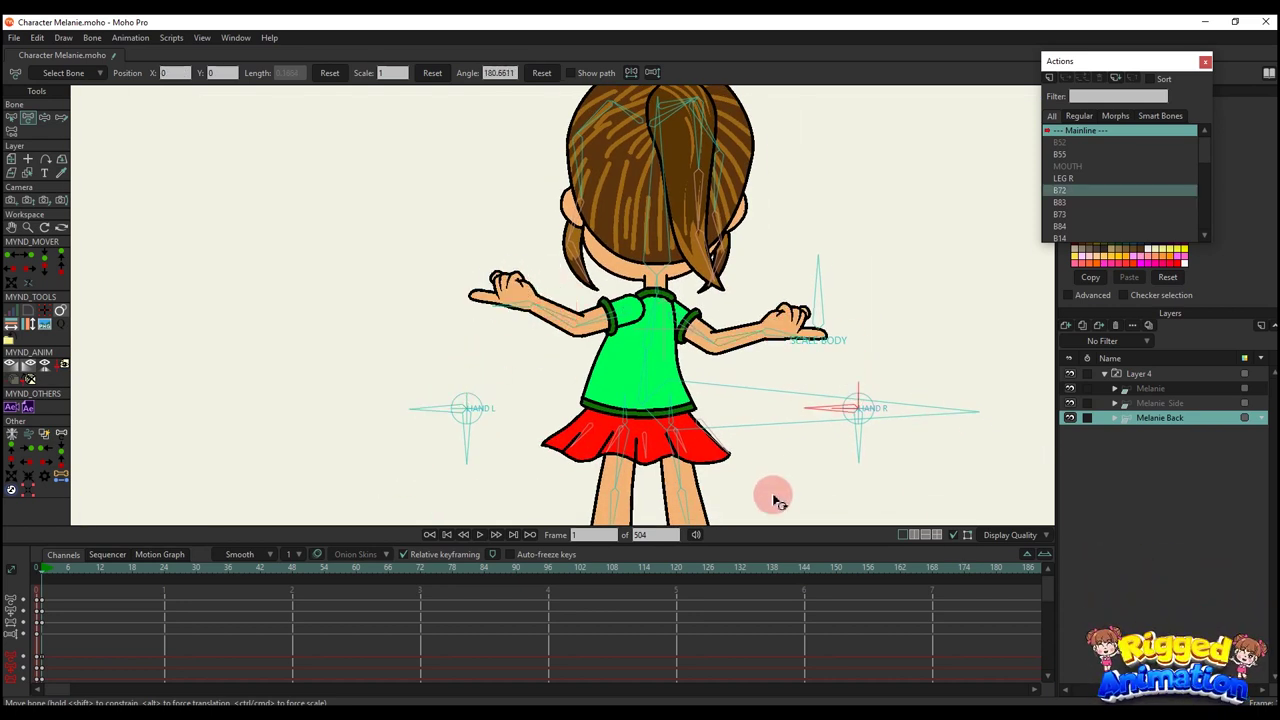
{"action": "left_click_drag", "start_coordinate": [424, 414], "coordinate": [446, 381]}
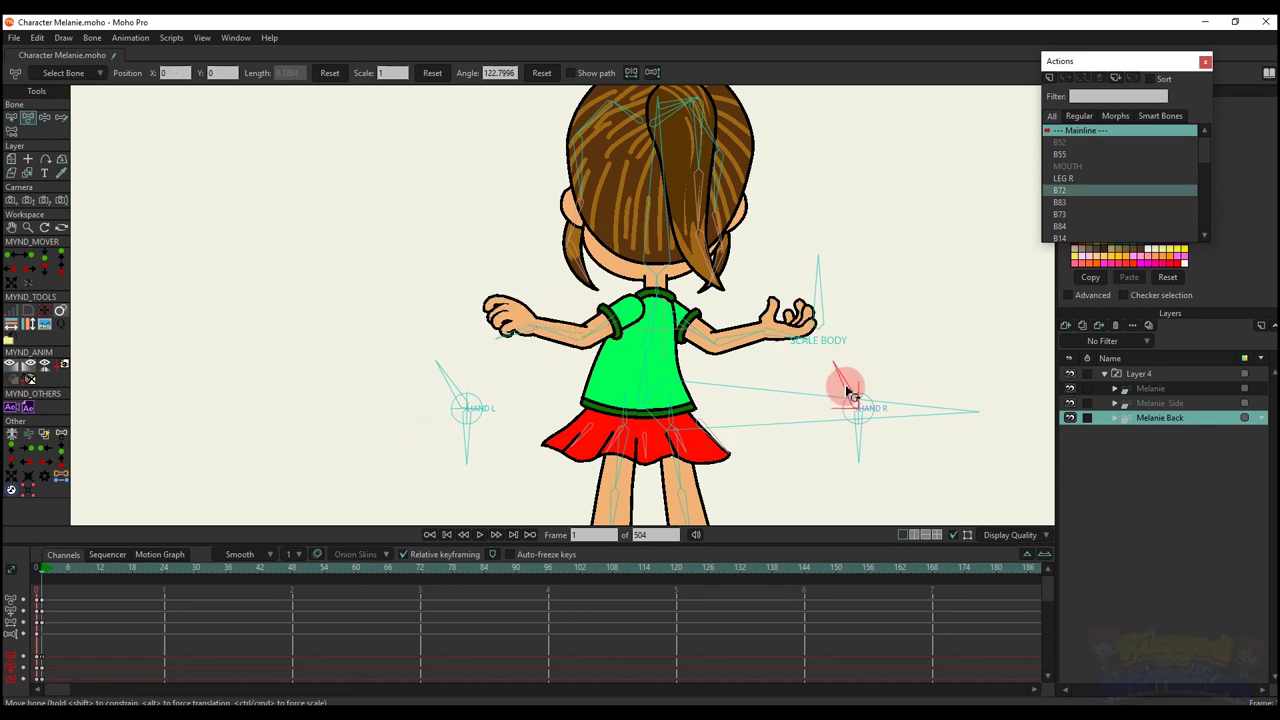
{"action": "scroll", "coordinate": [750, 388], "scroll_direction": "down", "scroll_amount": 1}
{"action": "scroll", "coordinate": [640, 400], "scroll_direction": "up", "scroll_amount": 1}
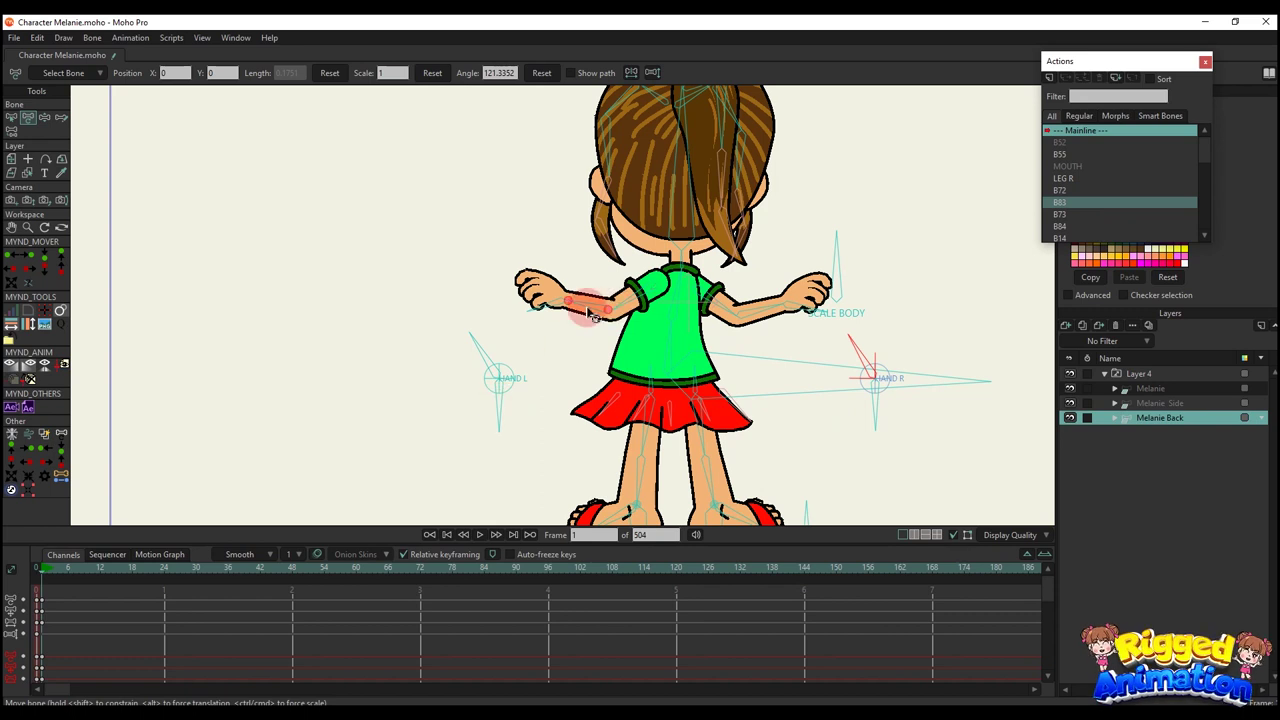
Lower the right forearm, switch the left forearm's layer order with the lower HAND L bone, and fold it over the back
{"action": "left_click_drag", "start_coordinate": [586, 311], "coordinate": [641, 350]}
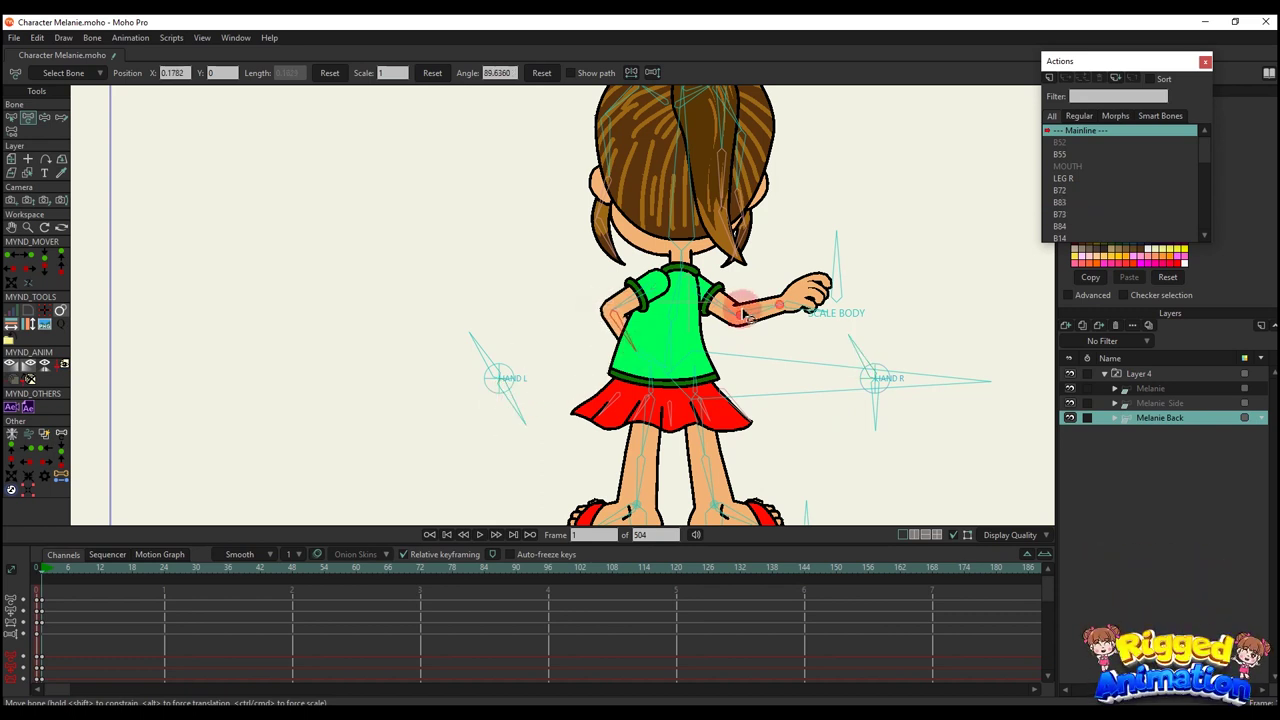
{"action": "left_click_drag", "start_coordinate": [743, 305], "coordinate": [786, 329]}
{"action": "left_click_drag", "start_coordinate": [635, 336], "coordinate": [573, 315]}
{"action": "left_click_drag", "start_coordinate": [520, 400], "coordinate": [457, 409]}
{"action": "left_click", "coordinate": [591, 334]}
{"action": "left_click_drag", "start_coordinate": [591, 334], "coordinate": [686, 370]}
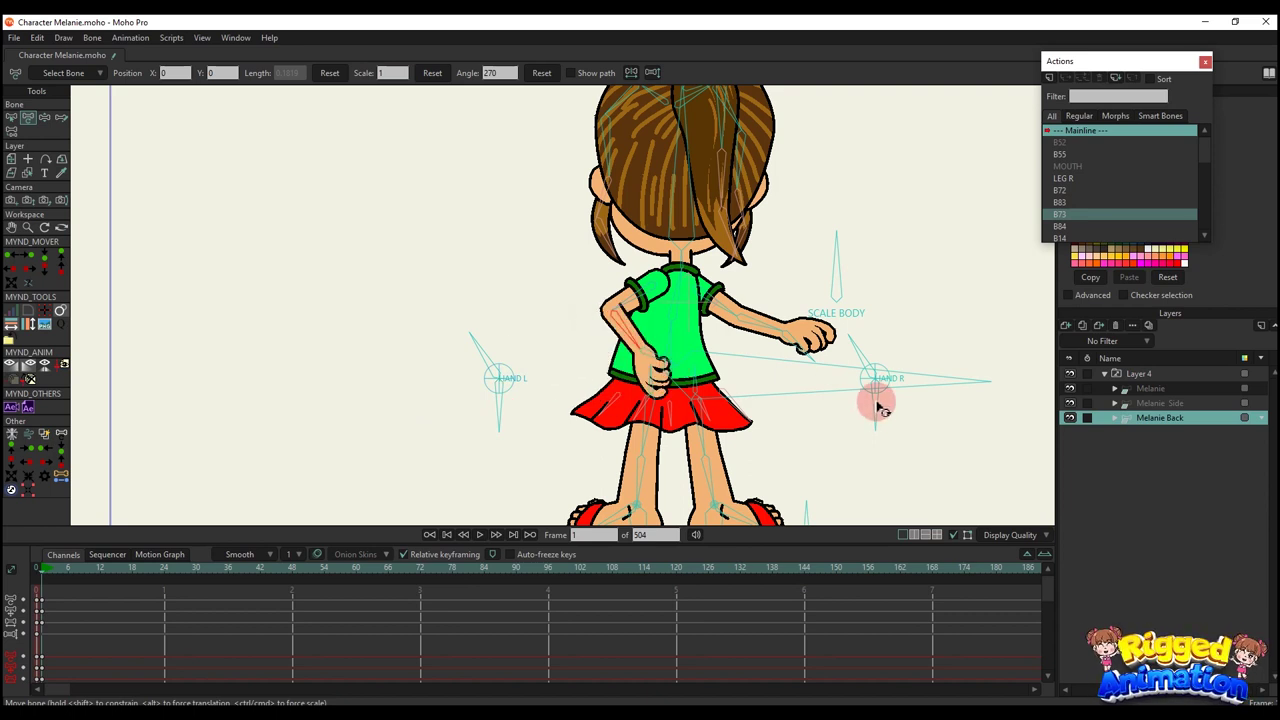
Fold both back-view forearms behind the torso artwork by switching their layer order with the lower HAND R and HAND L bones
{"action": "left_click_drag", "start_coordinate": [880, 408], "coordinate": [500, 395]}
{"action": "left_click_drag", "start_coordinate": [576, 373], "coordinate": [627, 355]}
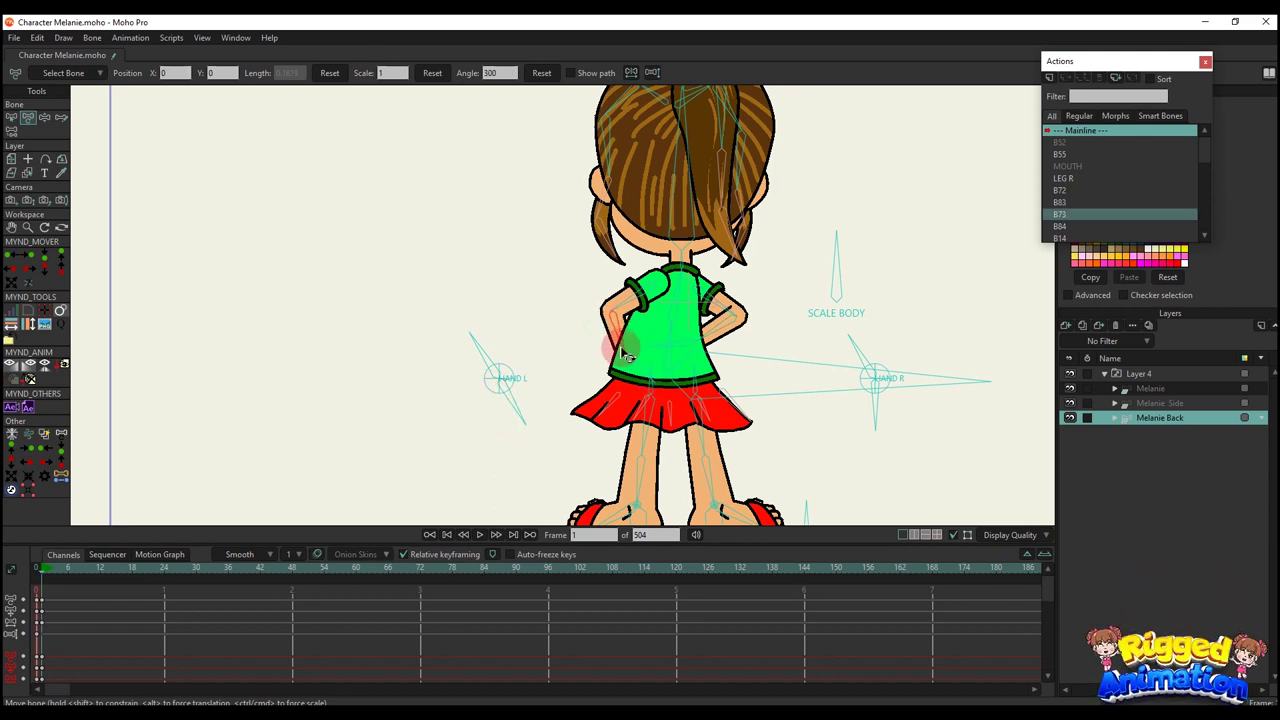
Delete the arm and hand pose keyframes at frame 1 to restore the back view's default pose
{"action": "scroll", "coordinate": [76, 646], "scroll_direction": "down", "scroll_amount": 1}
{"action": "left_click_drag", "start_coordinate": [77, 650], "coordinate": [24, 568]}
{"action": "key", "text": "Delete"}
{"action": "scroll", "coordinate": [817, 313], "scroll_direction": "down", "scroll_amount": 2}
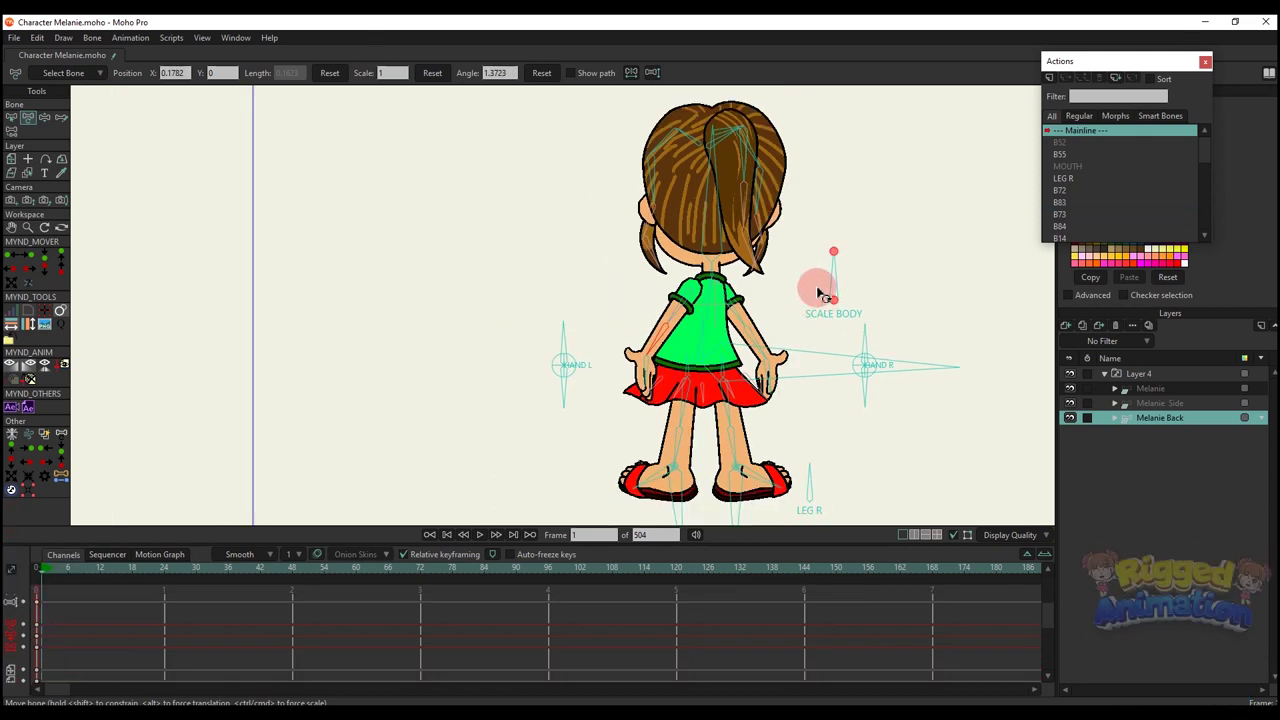
Rotate the back view's SCALE BODY bone to 120°
{"action": "left_click_drag", "start_coordinate": [840, 281], "coordinate": [900, 280]}
{"action": "scroll", "coordinate": [832, 415], "scroll_direction": "up", "scroll_amount": 2}
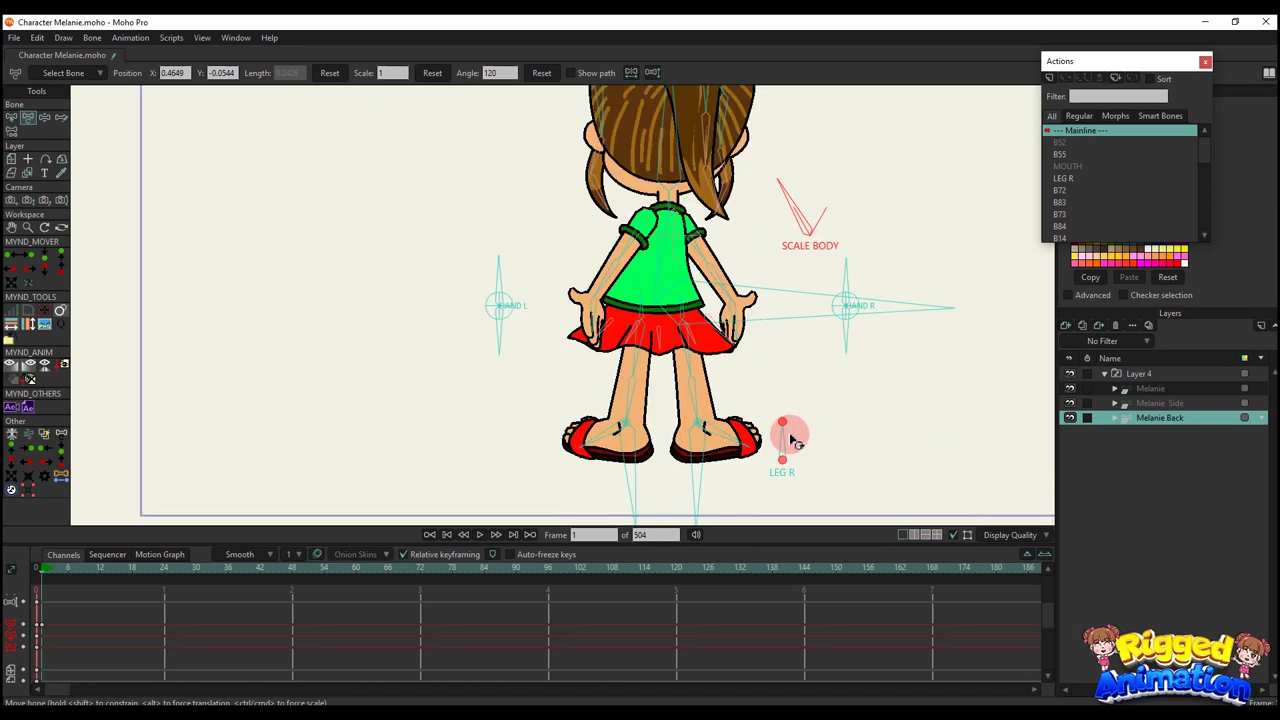
Rotate the LEG R bone to 160° to flip the right foot, and reposition both feet close together on the ground
{"action": "left_click_drag", "start_coordinate": [789, 435], "coordinate": [710, 480]}
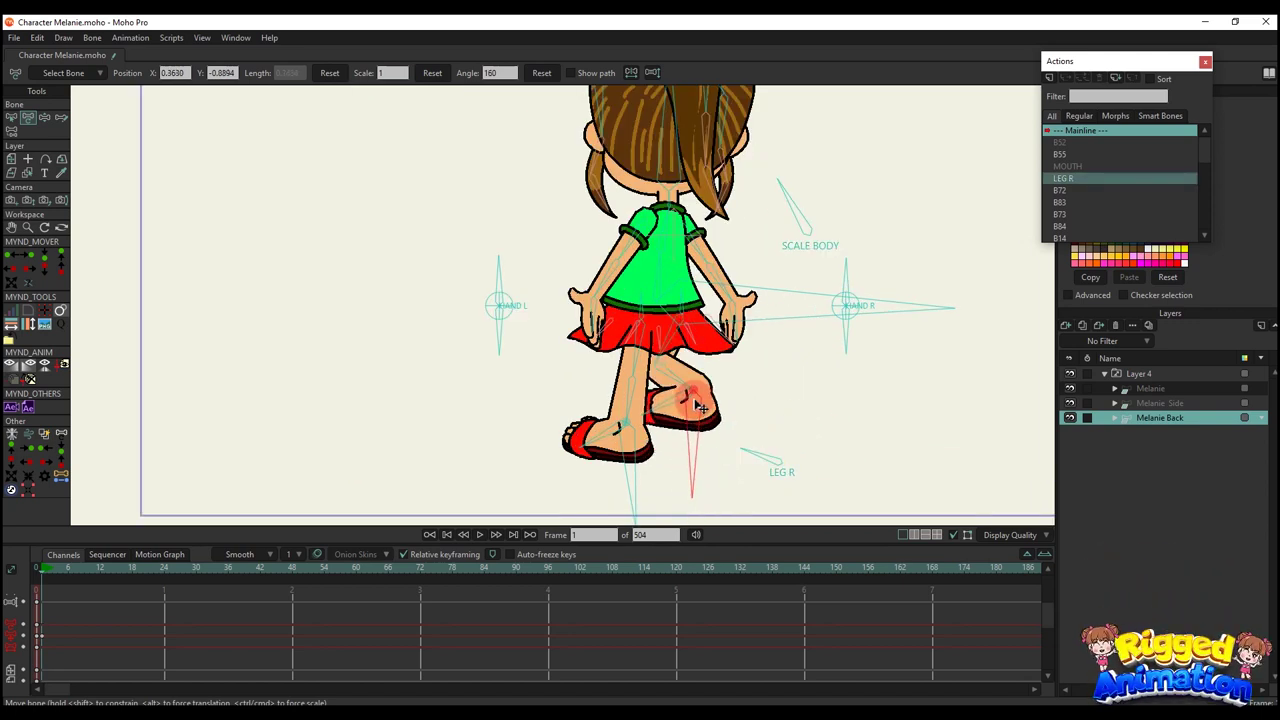
{"action": "left_click_drag", "start_coordinate": [707, 413], "coordinate": [684, 430]}
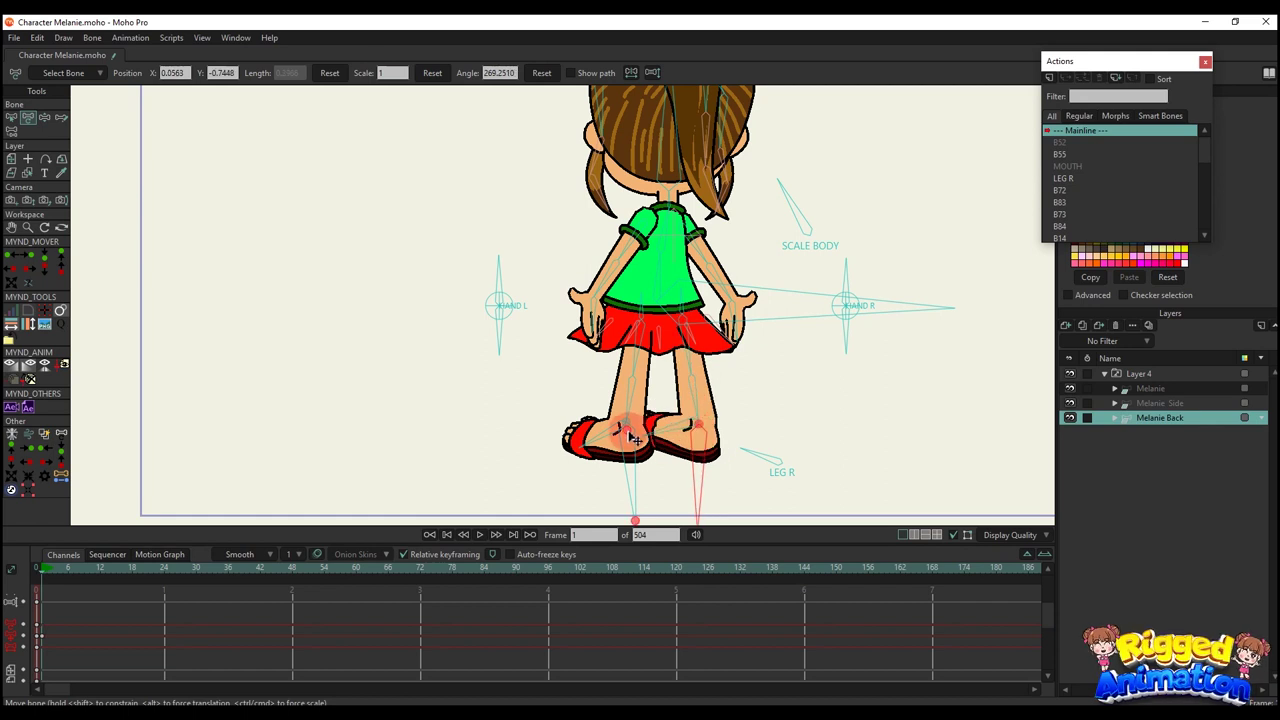
{"action": "left_click_drag", "start_coordinate": [660, 411], "coordinate": [640, 440]}
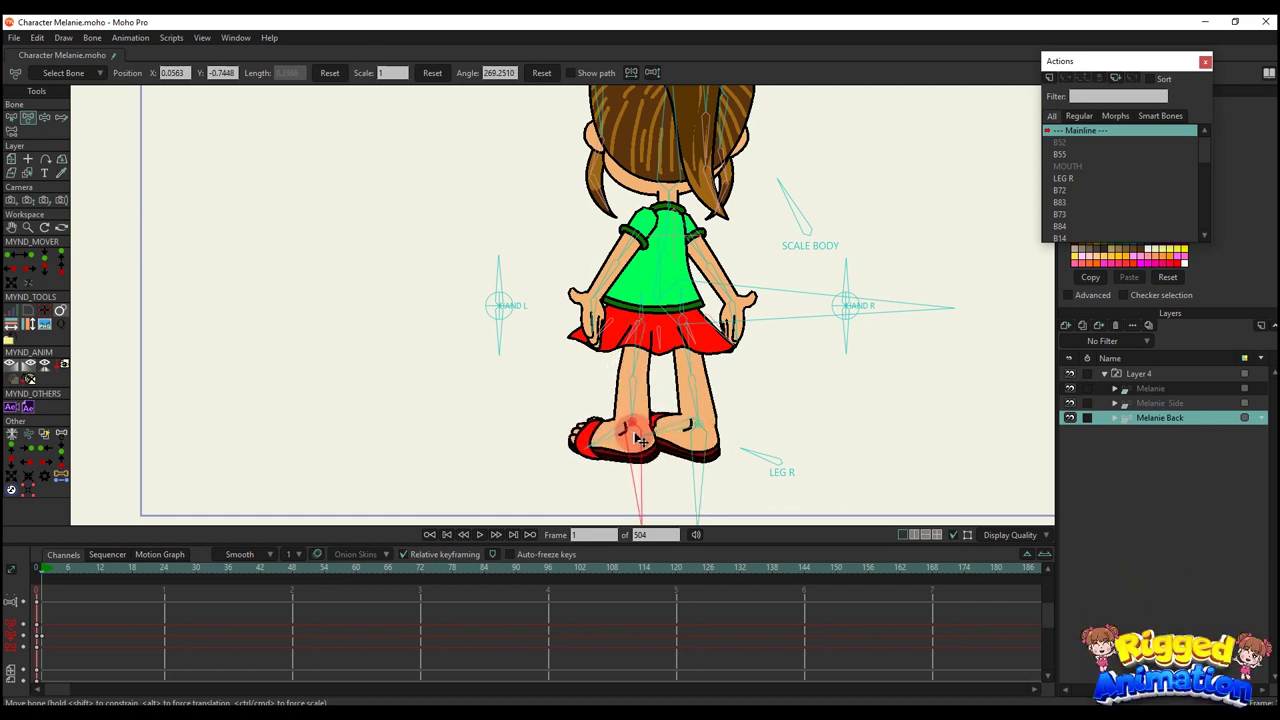
Lower the back-view body with Manipulate Bones so both knees bend, and undo the move
{"action": "key", "text": "z"}
{"action": "left_click_drag", "start_coordinate": [738, 322], "coordinate": [696, 298]}
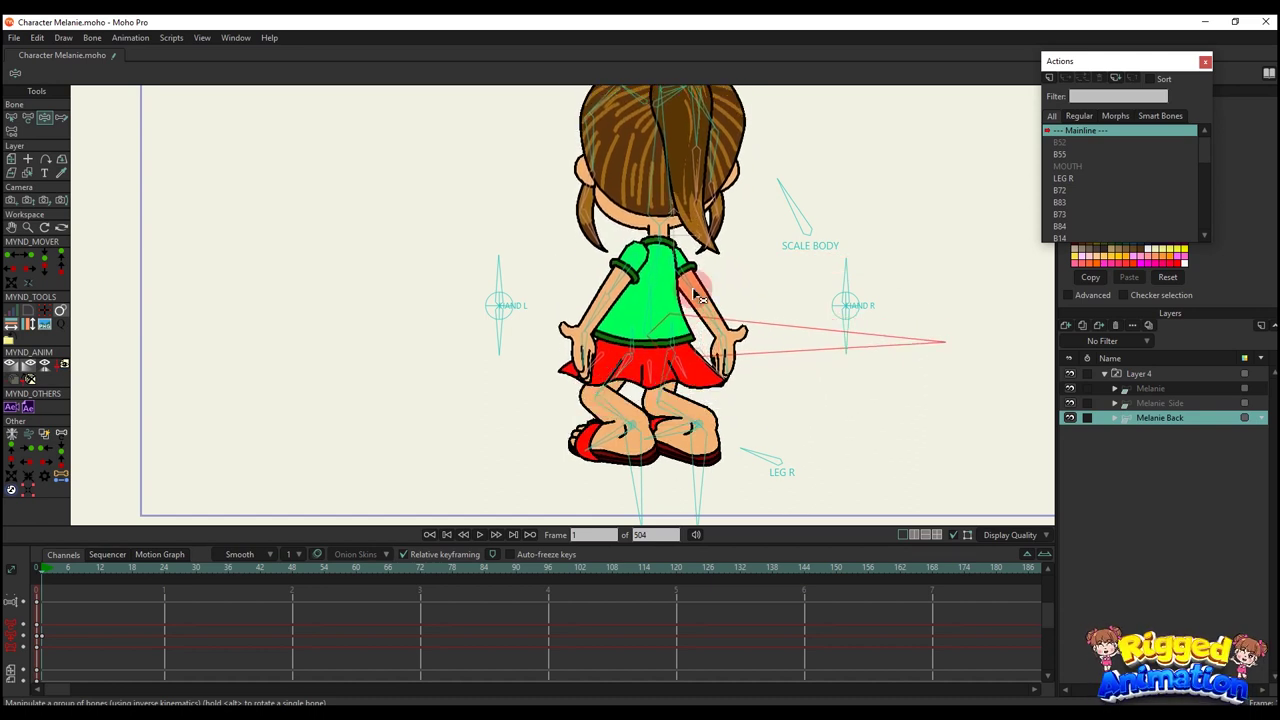
{"action": "key", "text": "ctrl+z"}
Insert the WALK action at frame 1 of the back view's timeline and play it
{"action": "scroll", "coordinate": [97, 606], "scroll_direction": "down", "scroll_amount": 1}
{"action": "scroll", "coordinate": [690, 400], "scroll_direction": "down", "scroll_amount": 3}
{"action": "scroll", "coordinate": [1100, 200], "scroll_direction": "down", "scroll_amount": 5}
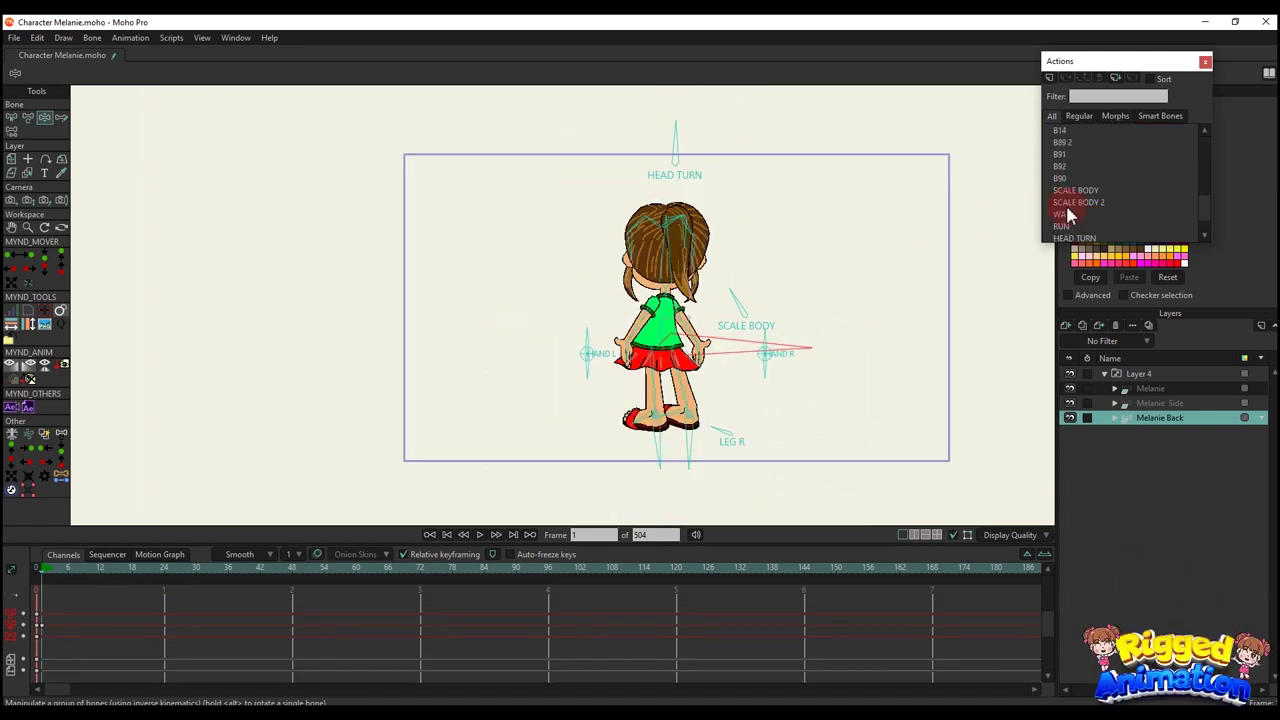
{"action": "left_click", "coordinate": [1063, 200]}
{"action": "left_click", "coordinate": [1066, 77]}
{"action": "key", "text": "space"}
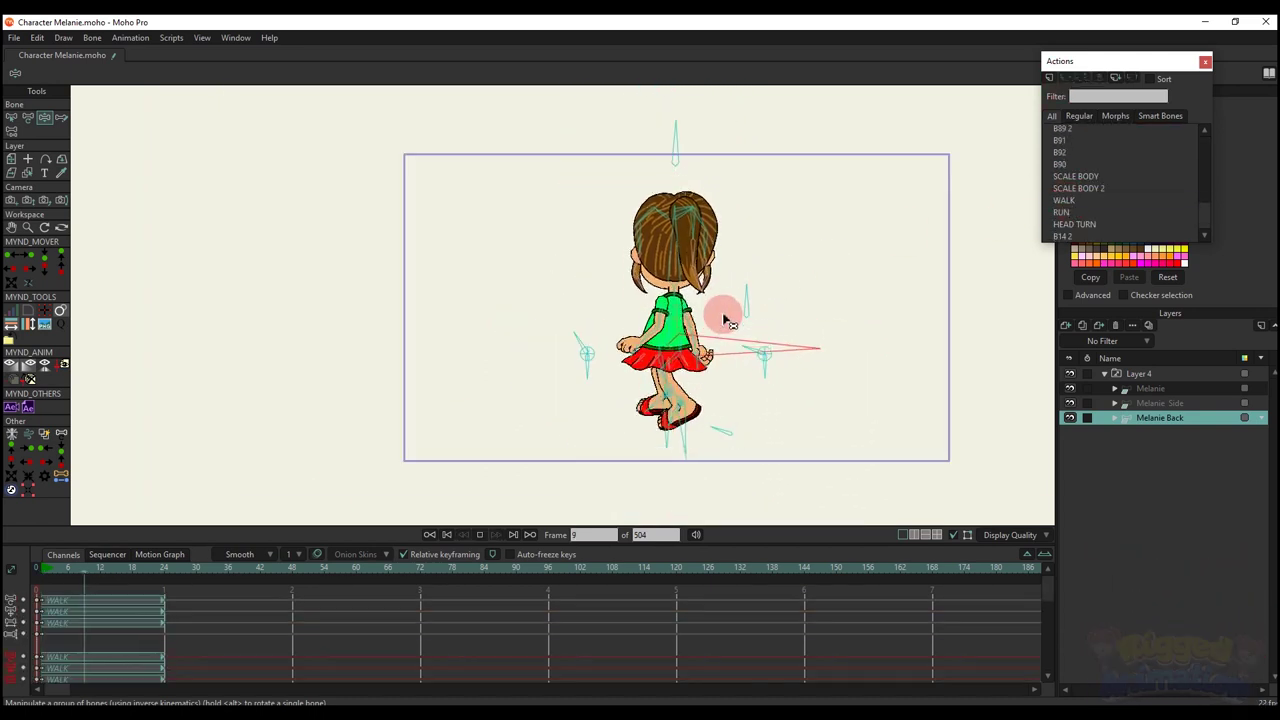
Insert the RUN action at frame 96 and play the back-view animation from the start of the timeline
{"action": "left_click", "coordinate": [548, 567]}
{"action": "left_click", "coordinate": [1060, 212]}
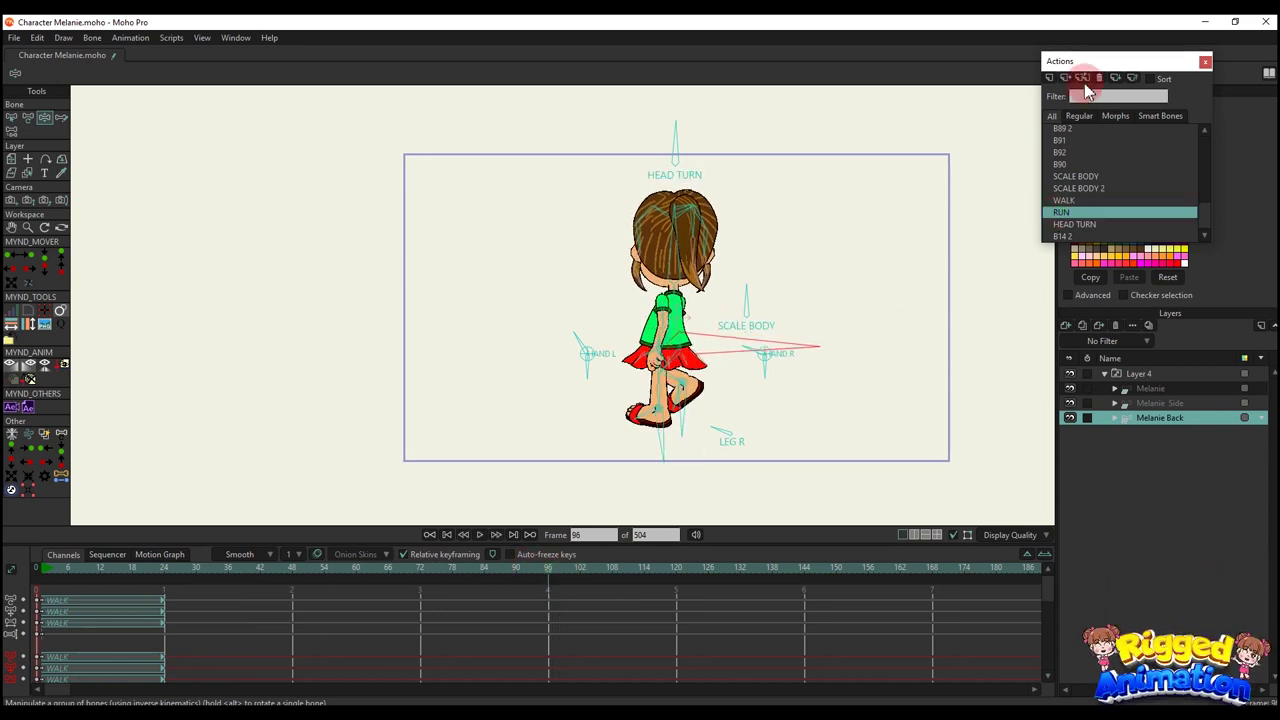
{"action": "left_click", "coordinate": [1082, 78]}
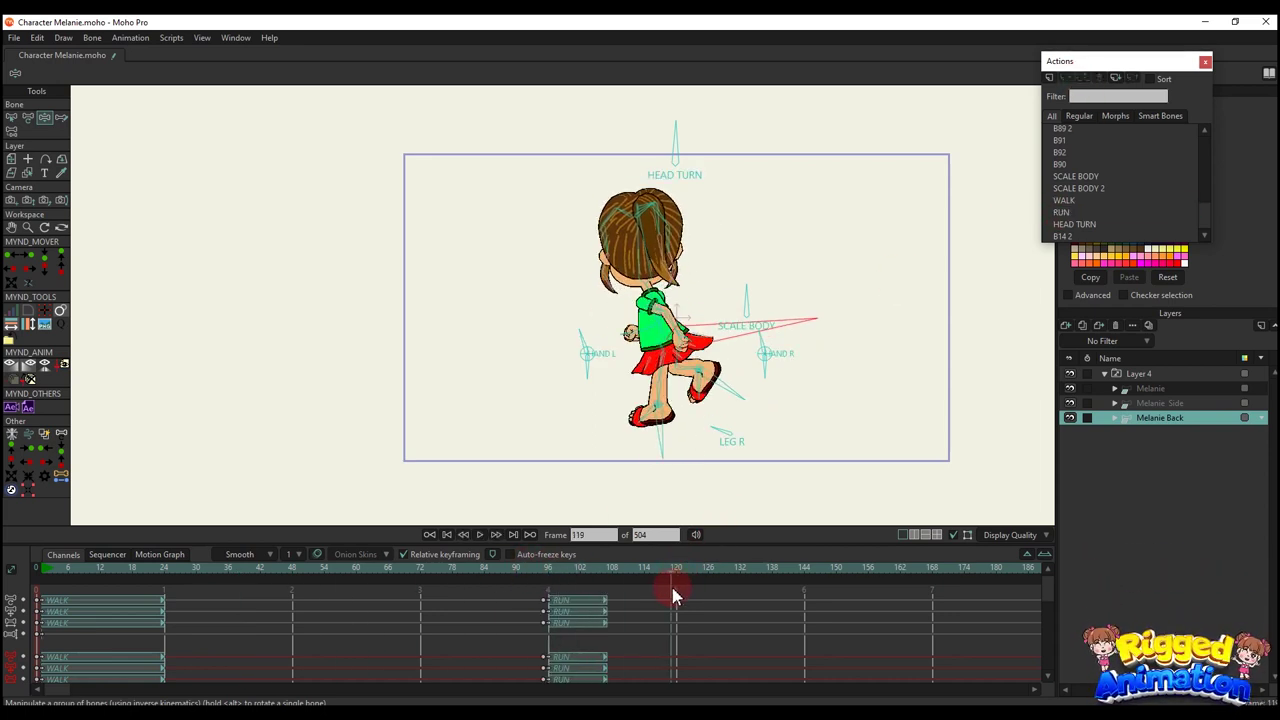
{"action": "left_click", "coordinate": [38, 567]}
{"action": "key", "text": "space"}
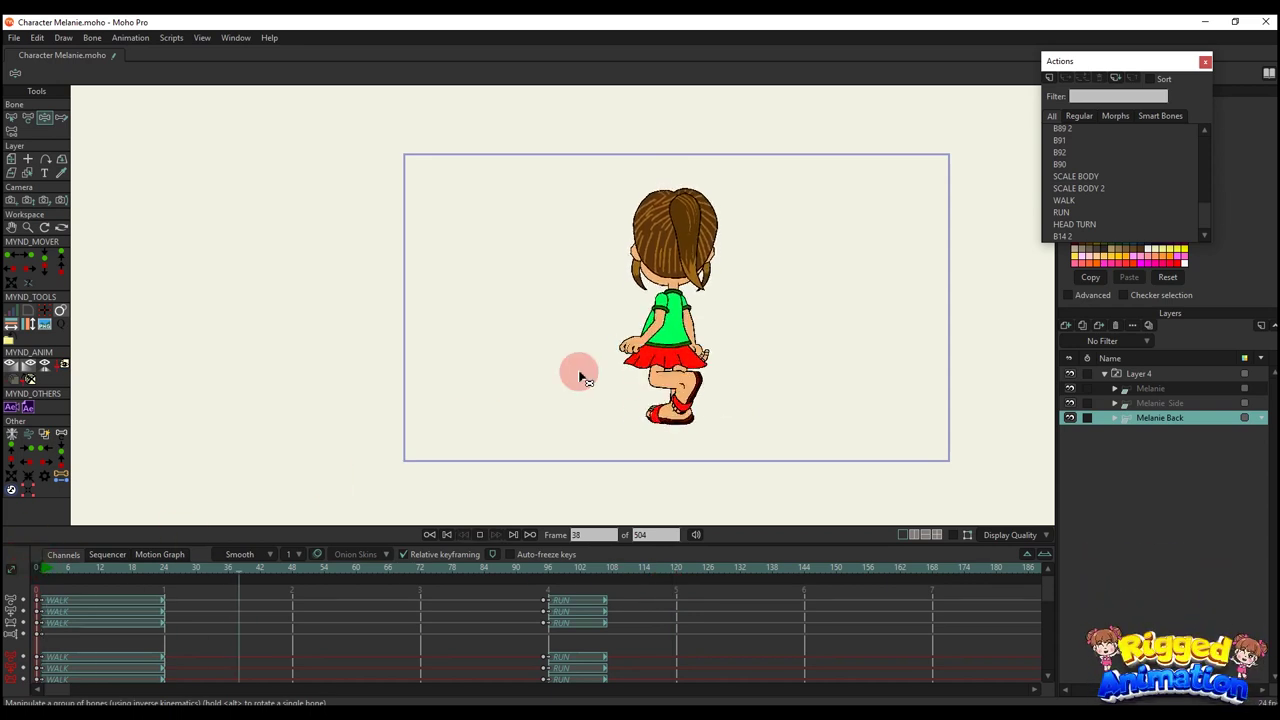